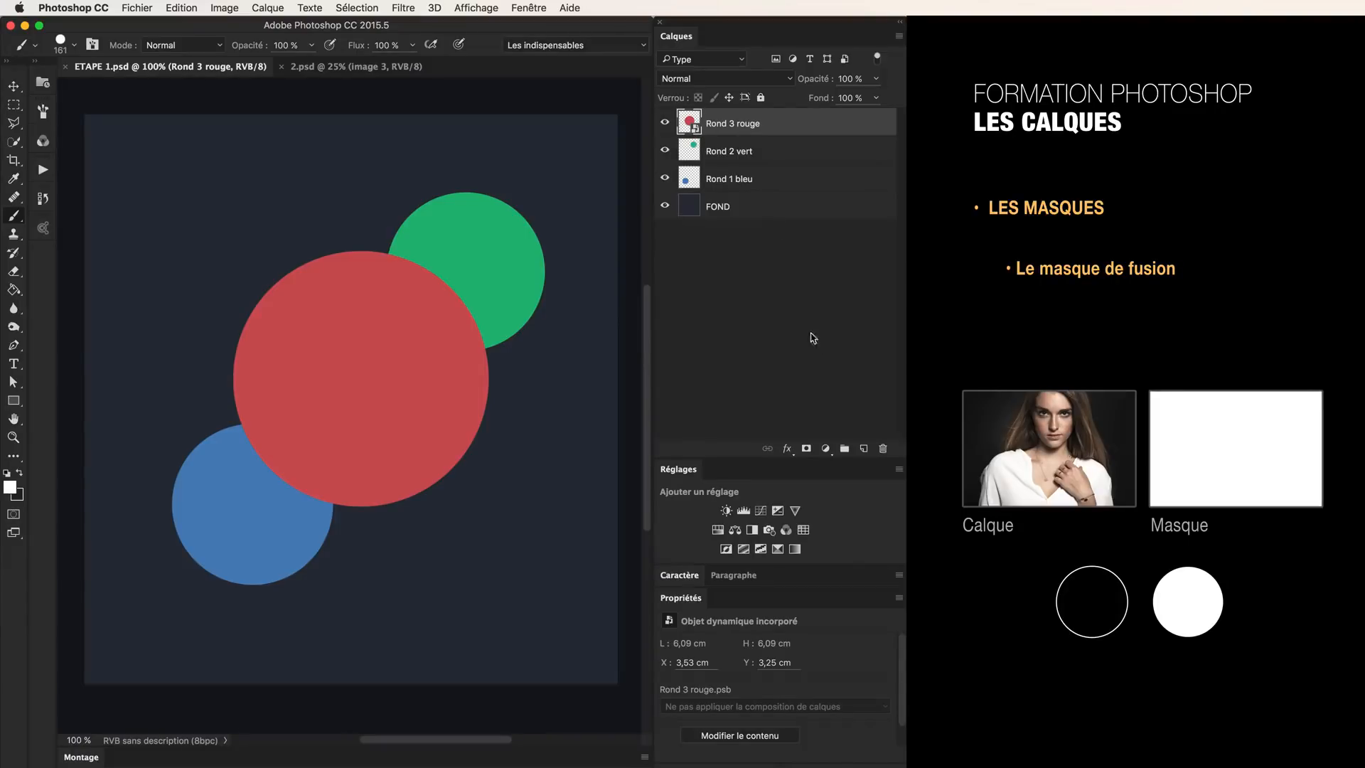
# - Add a white layer mask to the Rond 3 rouge layer, and inspect the layer in isolation and the mask by itself
pyautogui.click(807, 450)
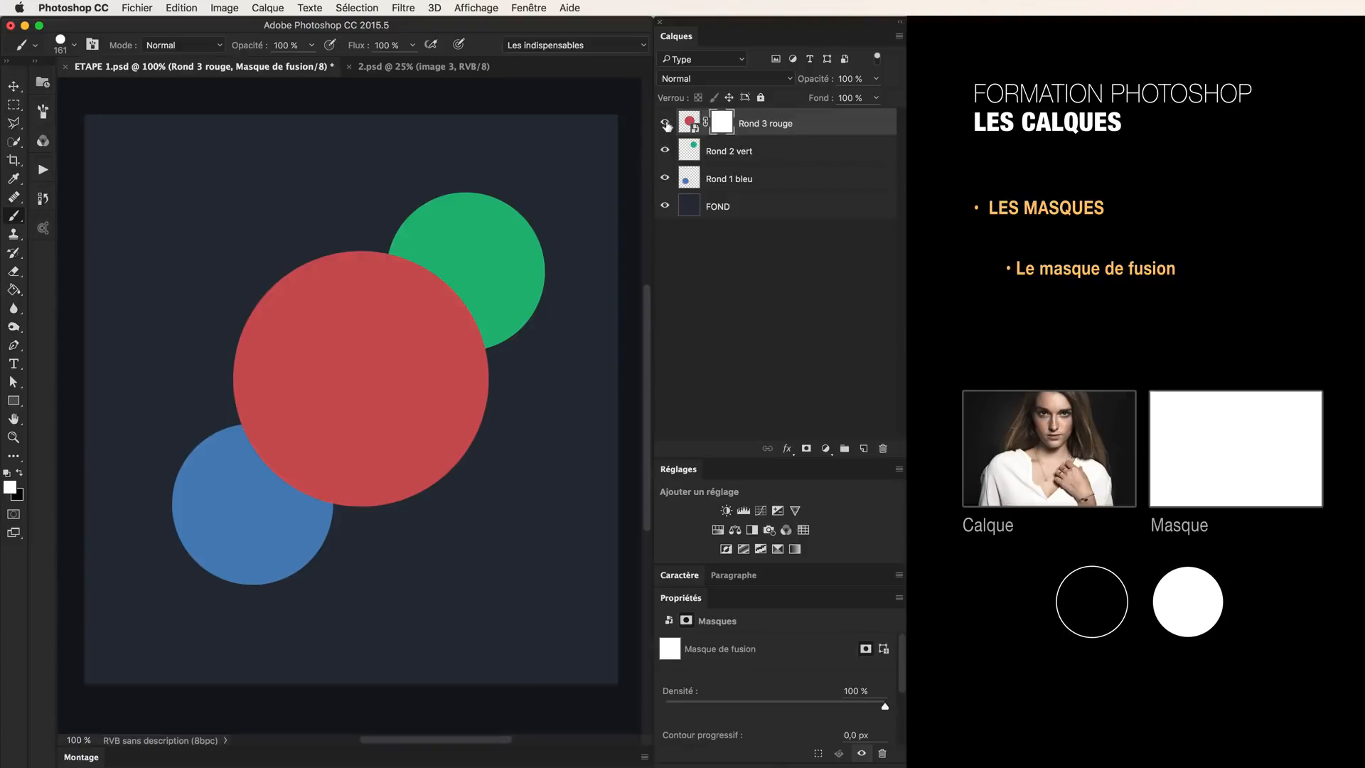
pyautogui.keyDown('alt'); pyautogui.click(666, 124); pyautogui.keyUp('alt')
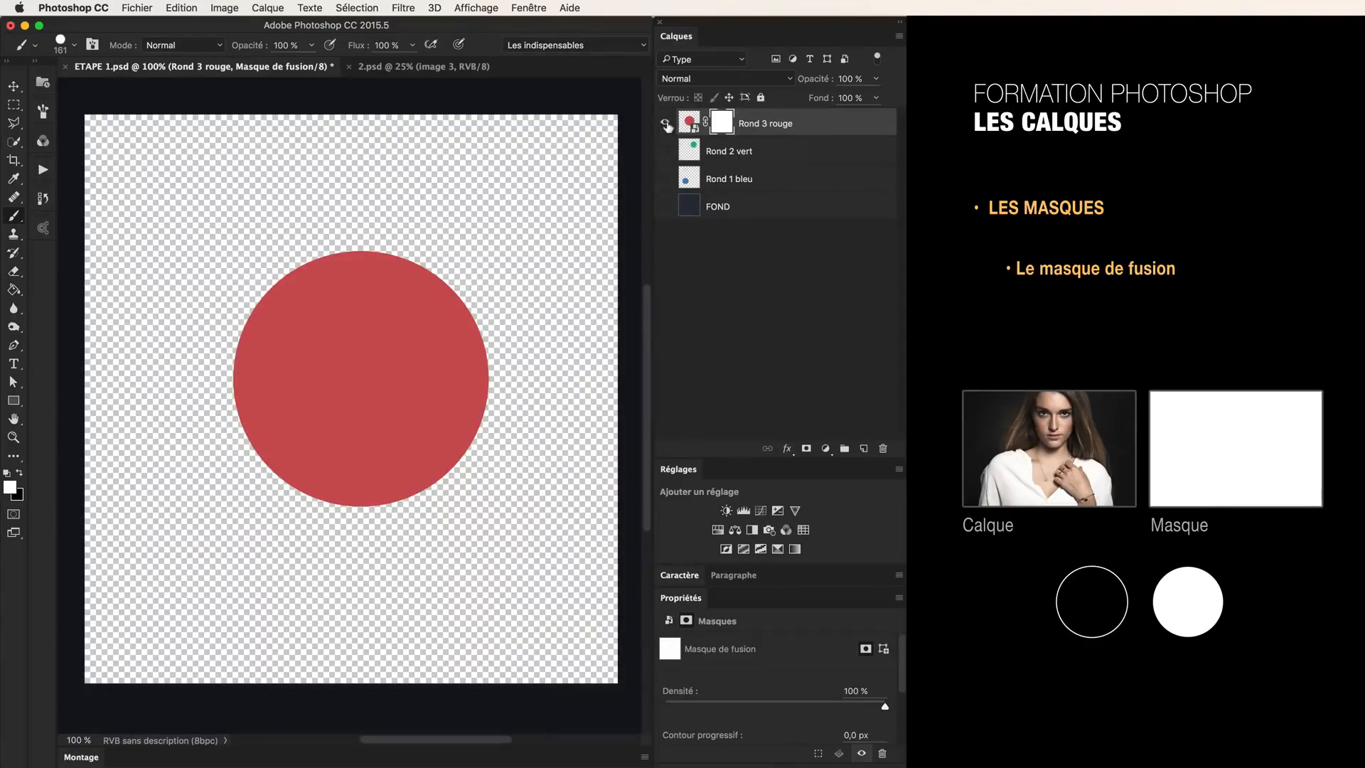
pyautogui.keyDown('alt'); pyautogui.click(666, 124); pyautogui.keyUp('alt')
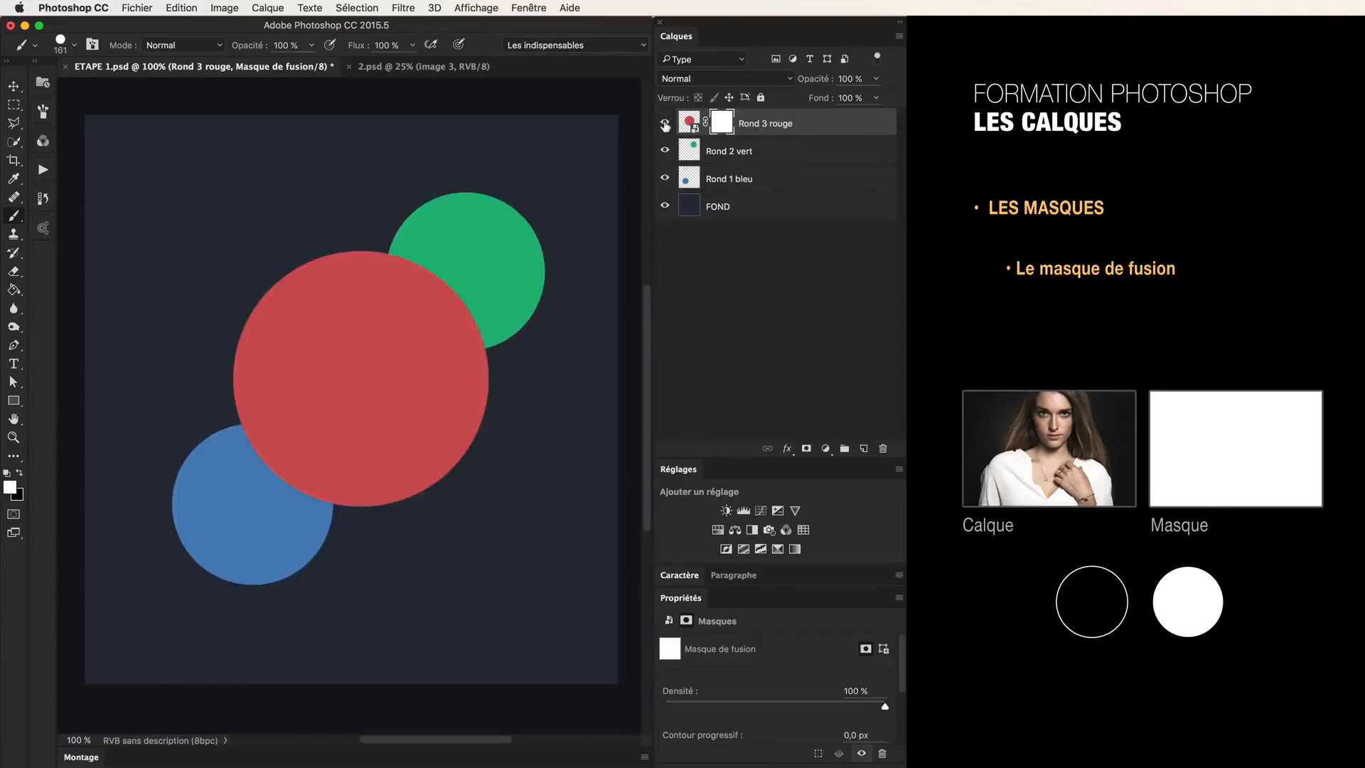
pyautogui.keyDown('alt'); pyautogui.click(721, 128); pyautogui.keyUp('alt')
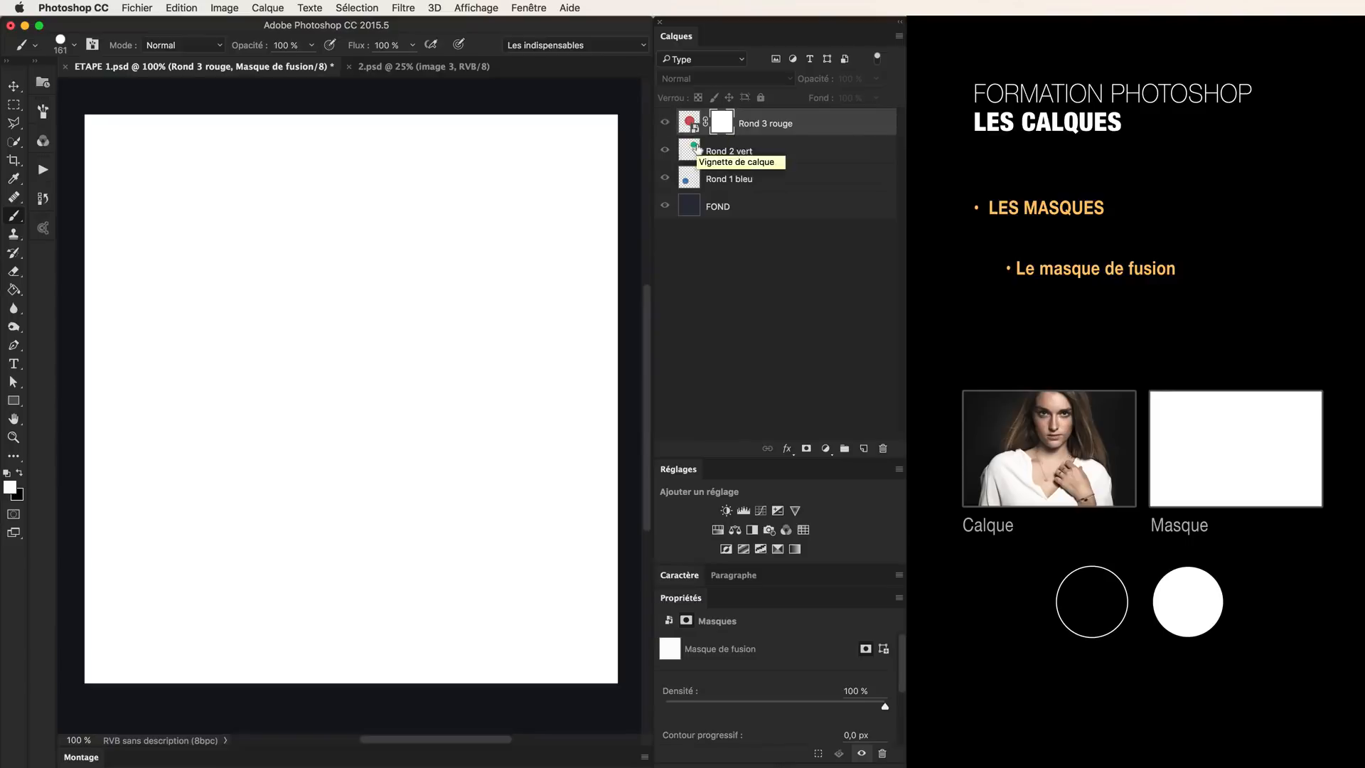
pyautogui.keyDown('alt'); pyautogui.click(729, 133); pyautogui.keyUp('alt')
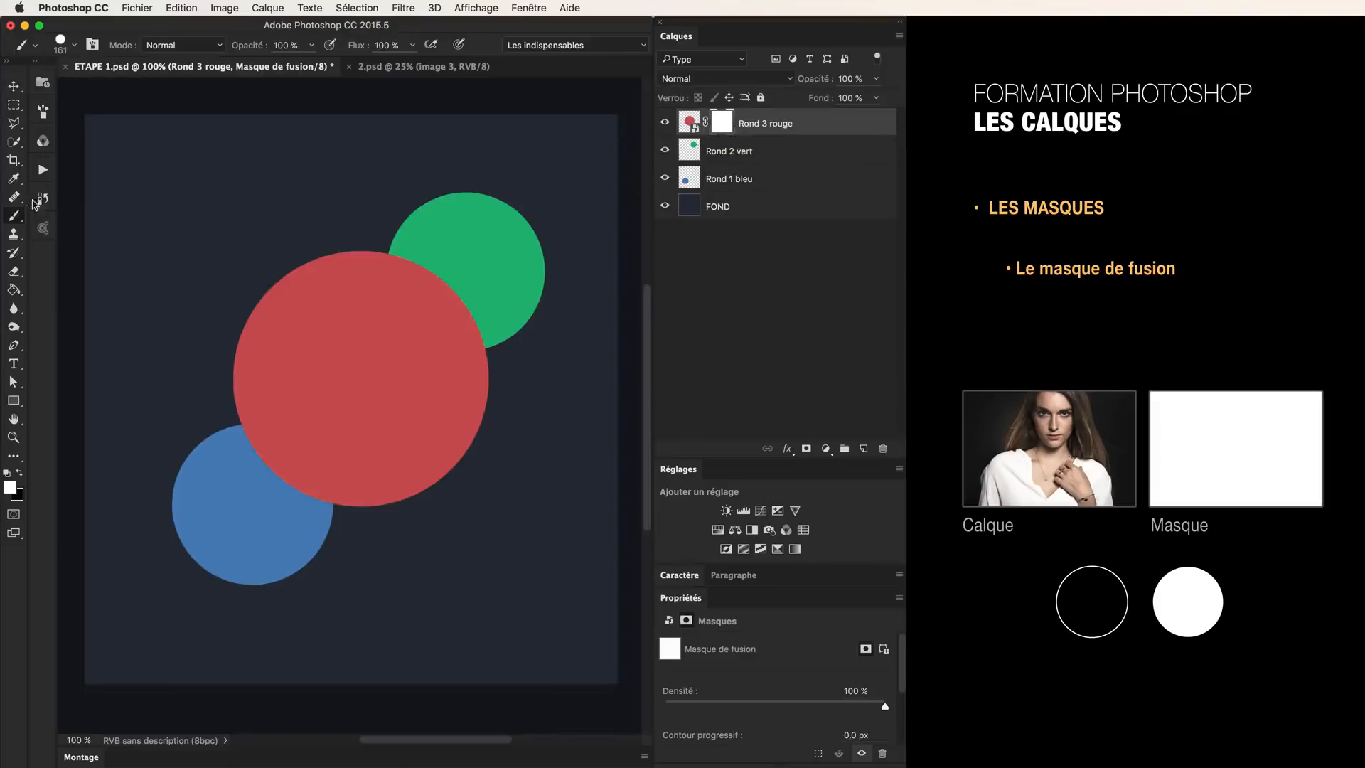
# - Display the Rond 3 rouge mask alone, brush a black zigzag stroke down its middle, and return to the image view
pyautogui.click(20, 473)
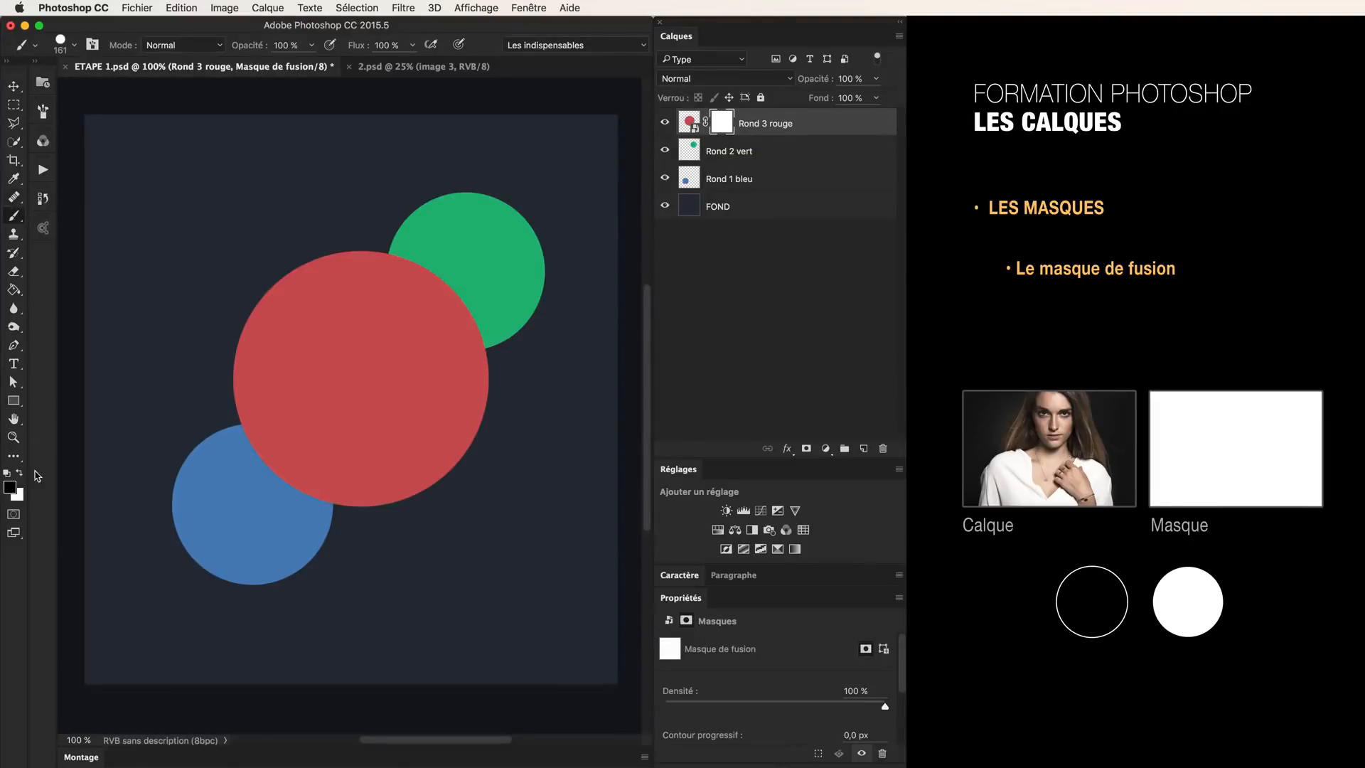
pyautogui.keyDown('alt'); pyautogui.click(723, 126); pyautogui.keyUp('alt')
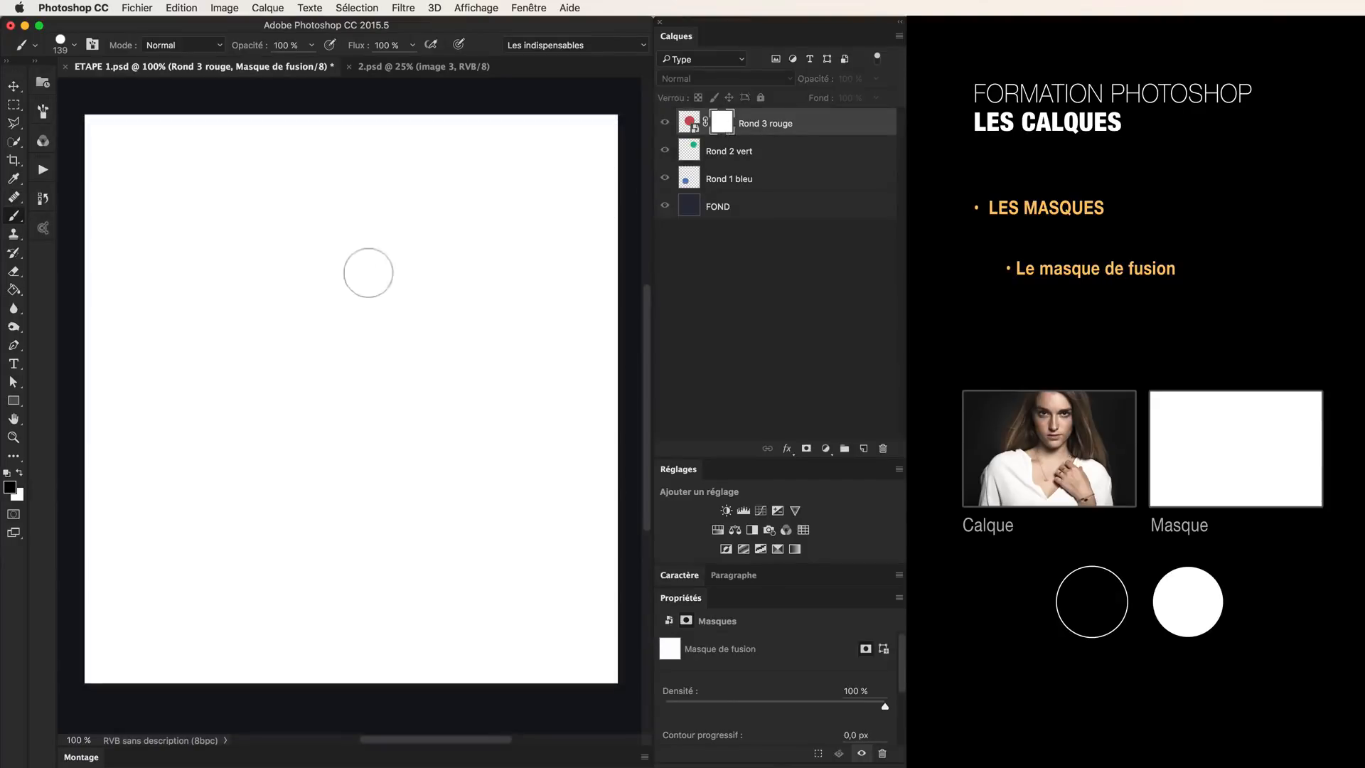
pyautogui.moveTo(327, 211)
pyautogui.mouseDown()
pyautogui.moveTo(318, 363)
pyautogui.moveTo(429, 490)
pyautogui.mouseUp()
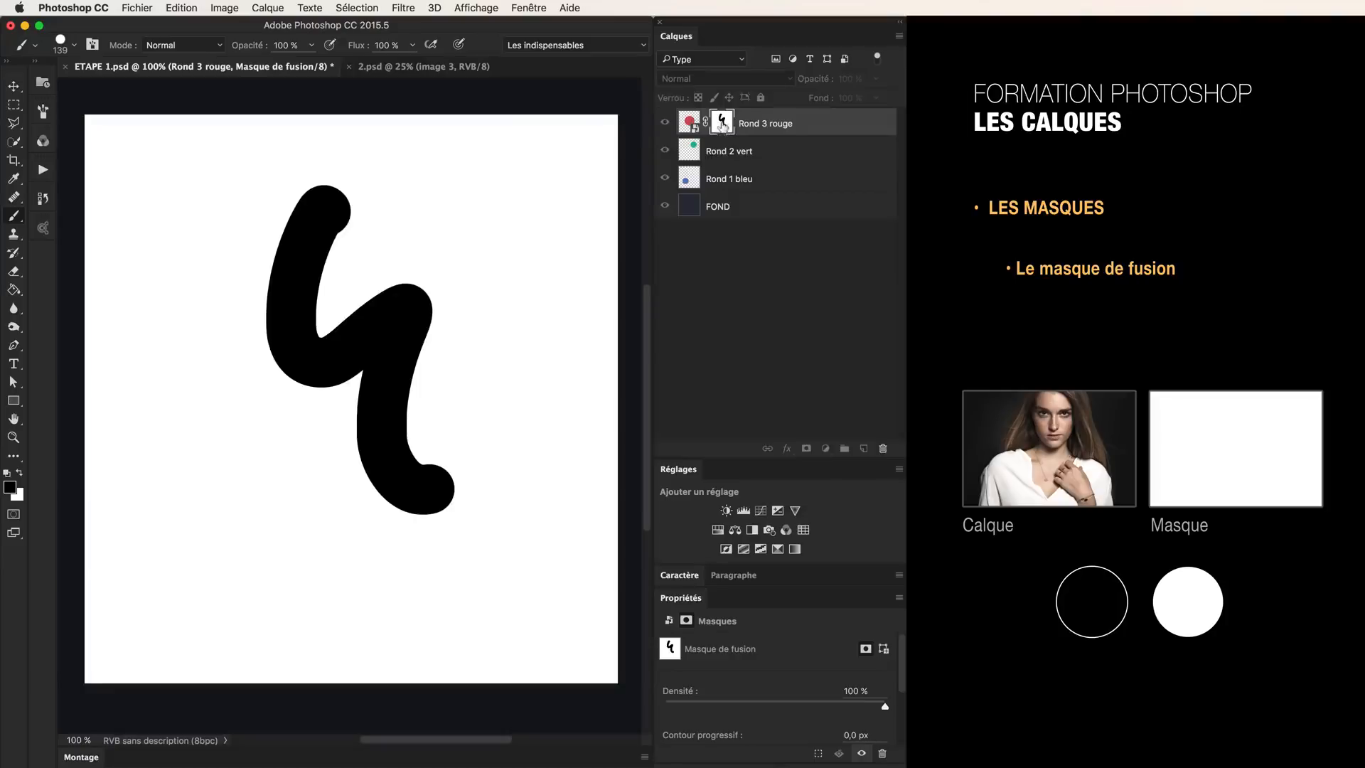
pyautogui.keyDown('alt'); pyautogui.click(722, 127); pyautogui.keyUp('alt')
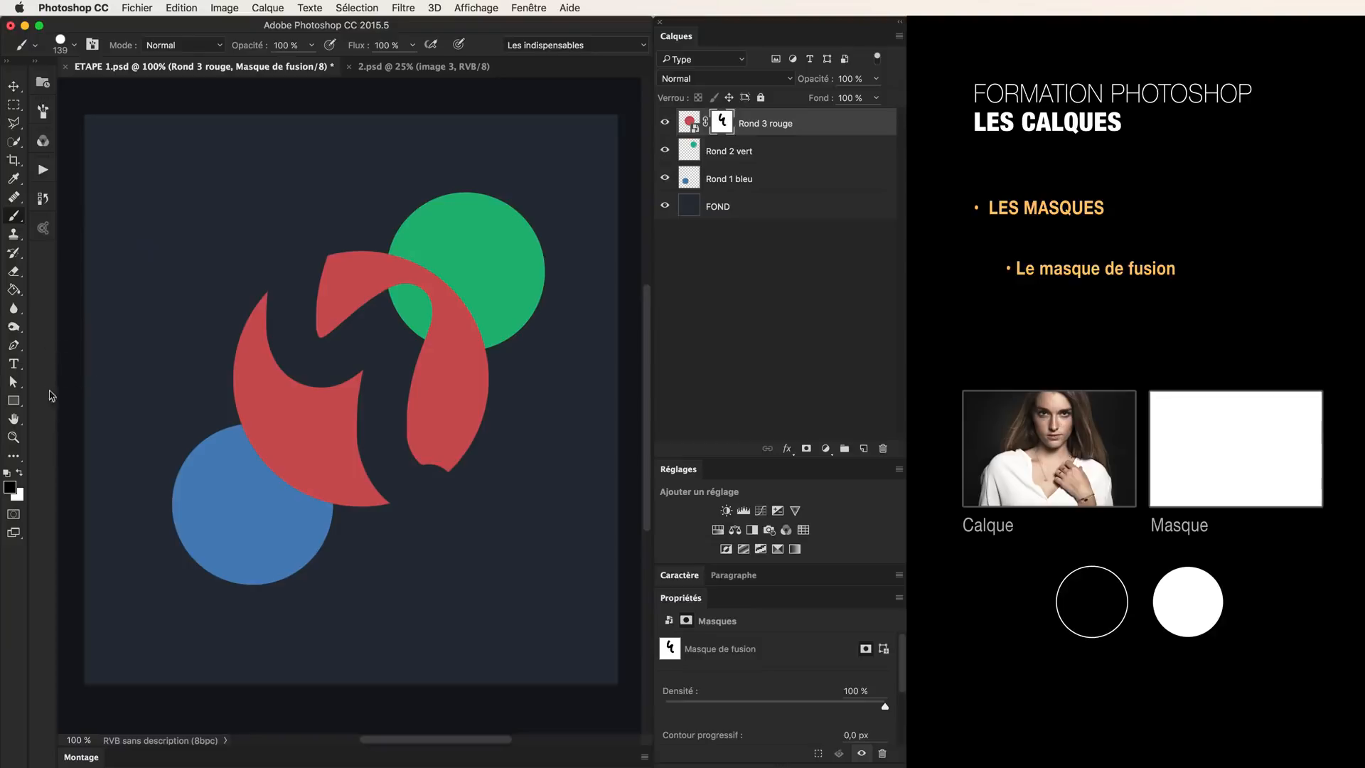
# - Paint white over the black zigzag on the Rond 3 rouge mask until it is all erased, checking the mask alone
pyautogui.click(20, 473)
pyautogui.moveTo(288, 313)
pyautogui.mouseDown()
pyautogui.moveTo(296, 357)
pyautogui.moveTo(335, 326)
pyautogui.moveTo(308, 391)
pyautogui.moveTo(354, 356)
pyautogui.moveTo(381, 363)
pyautogui.moveTo(367, 432)
pyautogui.moveTo(398, 430)
pyautogui.moveTo(352, 472)
pyautogui.moveTo(414, 498)
pyautogui.mouseUp()
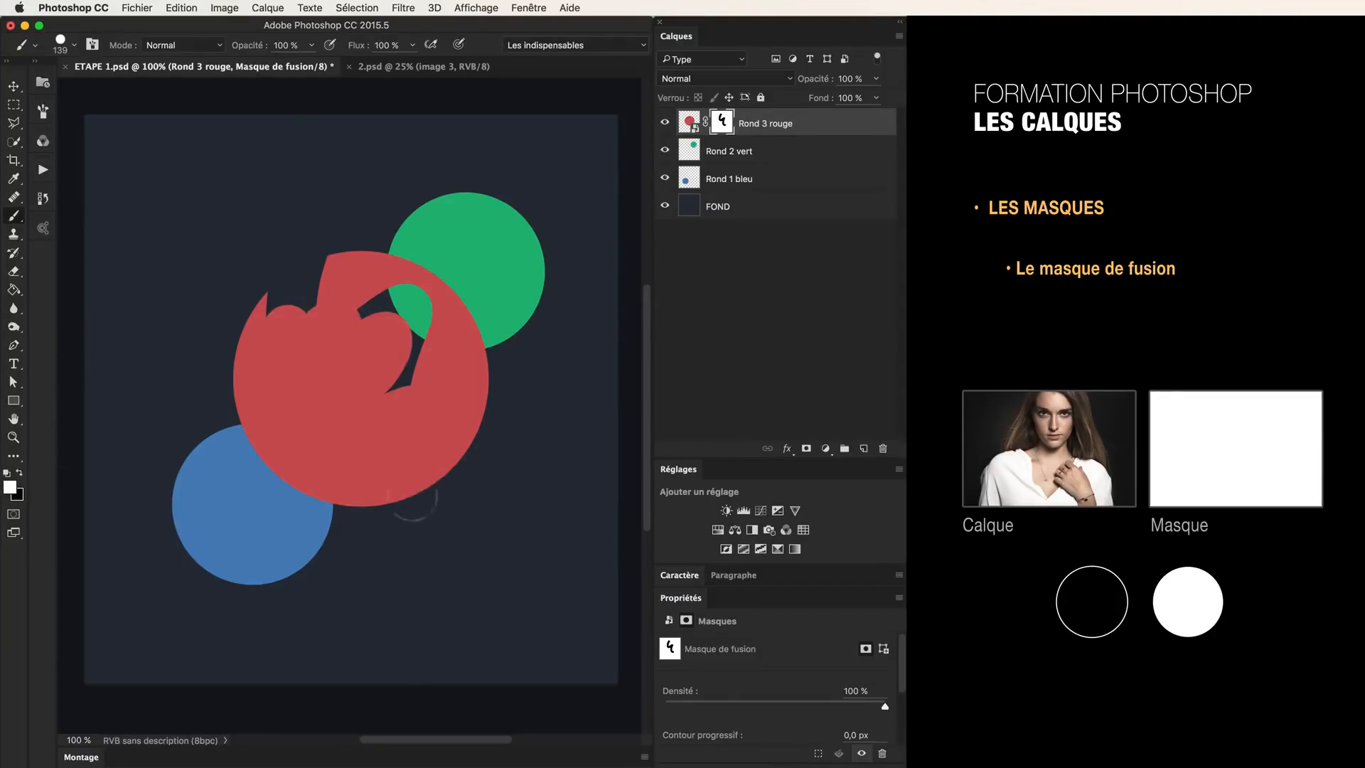
pyautogui.keyDown('alt'); pyautogui.click(722, 125); pyautogui.keyUp('alt')
pyautogui.moveTo(372, 195)
pyautogui.mouseDown()
pyautogui.moveTo(313, 209)
pyautogui.moveTo(292, 192)
pyautogui.mouseUp()
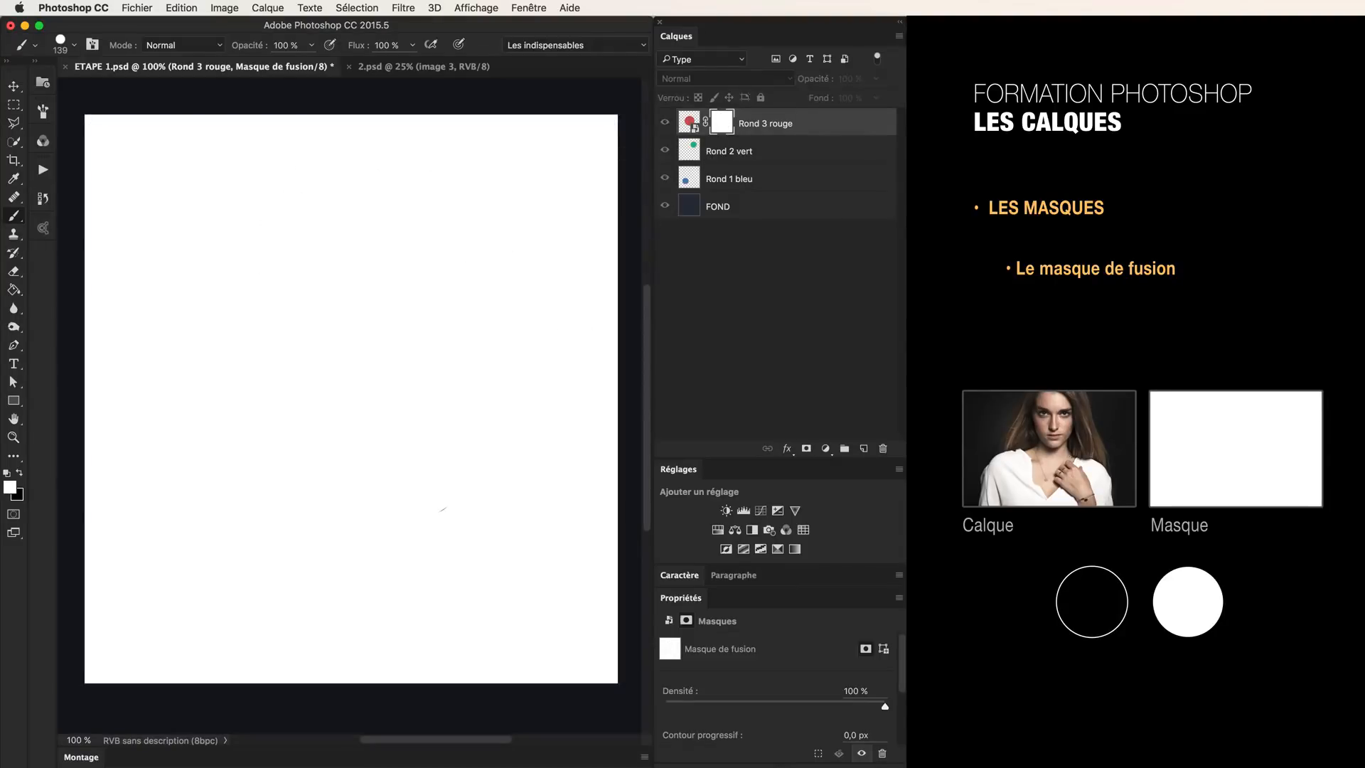
pyautogui.moveTo(457, 493); pyautogui.dragTo(441, 544)
pyautogui.keyDown('alt'); pyautogui.click(719, 131); pyautogui.keyUp('alt')
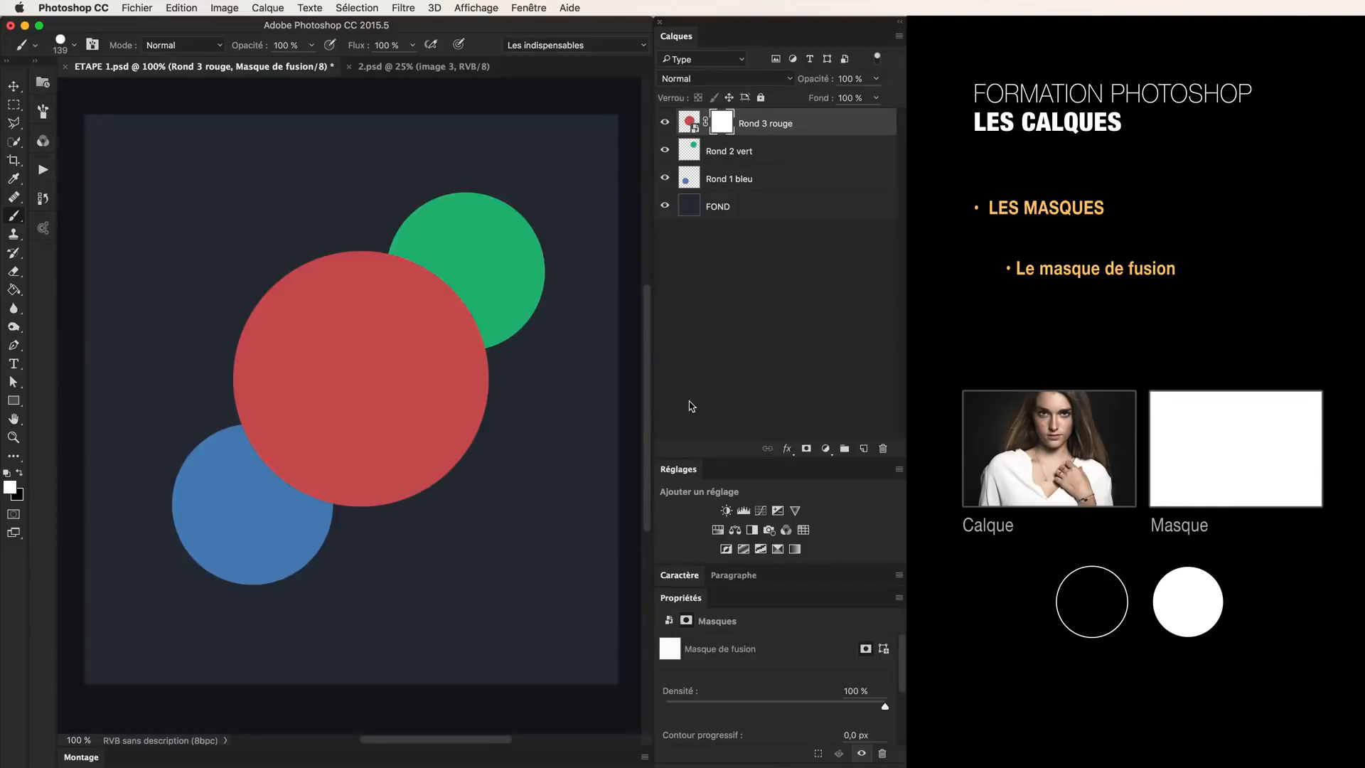
# - Brush black diagonally across the red circle on its mask, and paint the hidden area back in with white
pyautogui.click(20, 472)
pyautogui.click(320, 282)
pyautogui.moveTo(320, 282)
pyautogui.mouseDown()
pyautogui.moveTo(384, 398)
pyautogui.moveTo(455, 455)
pyautogui.mouseUp()
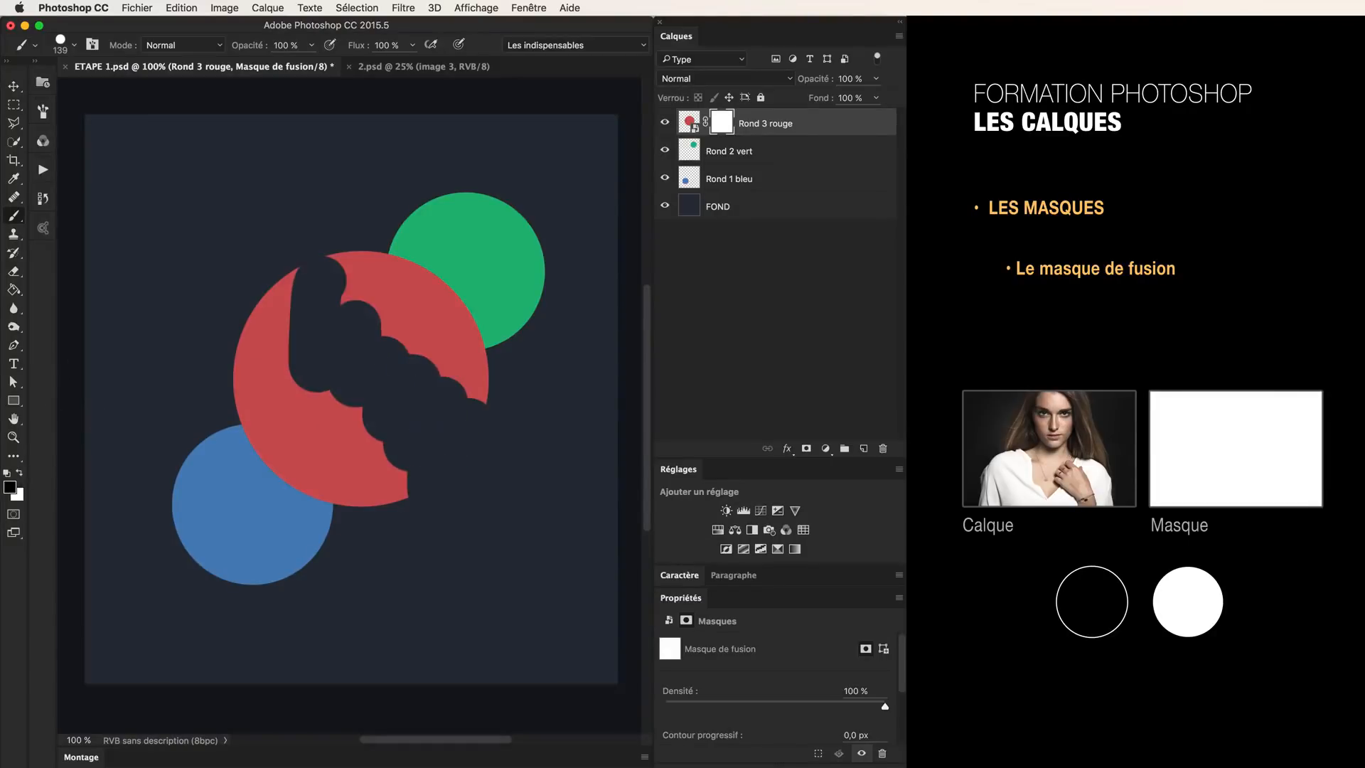
pyautogui.click(20, 473)
pyautogui.moveTo(306, 257)
pyautogui.mouseDown()
pyautogui.moveTo(293, 325)
pyautogui.moveTo(308, 389)
pyautogui.moveTo(330, 388)
pyautogui.moveTo(370, 325)
pyautogui.moveTo(394, 389)
pyautogui.moveTo(397, 467)
pyautogui.moveTo(430, 440)
pyautogui.moveTo(419, 323)
pyautogui.moveTo(421, 484)
pyautogui.moveTo(457, 489)
pyautogui.mouseUp()
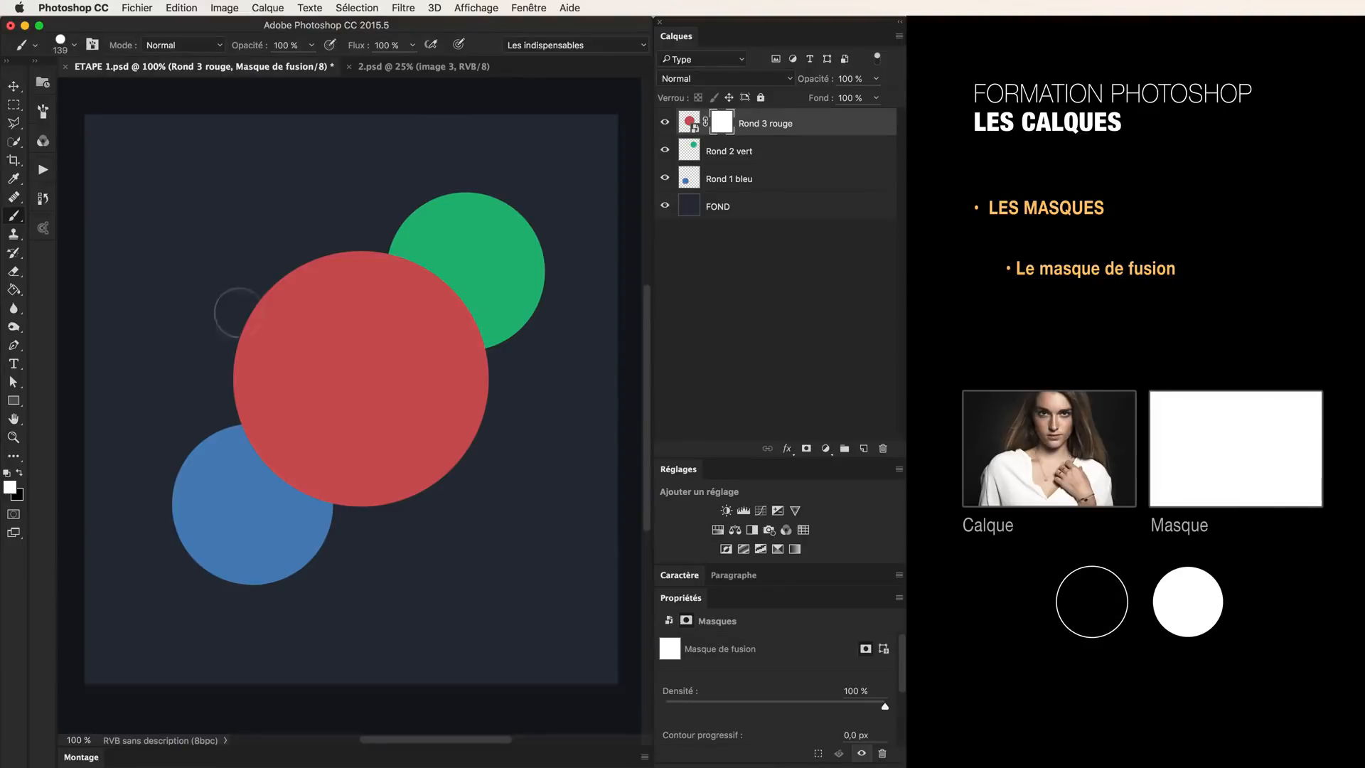
# - Set the foreground colour to mid grey and paint the whole red circle area on the mask with it
pyautogui.click(10, 487)
pyautogui.moveTo(257, 299); pyautogui.dragTo(173, 247)
pyautogui.click(145, 394)
pyautogui.moveTo(145, 394); pyautogui.dragTo(98, 365)
pyautogui.click(424, 271)
pyautogui.moveTo(313, 228)
pyautogui.mouseDown()
pyautogui.moveTo(296, 305)
pyautogui.moveTo(368, 305)
pyautogui.moveTo(340, 426)
pyautogui.moveTo(427, 388)
pyautogui.moveTo(399, 497)
pyautogui.moveTo(449, 474)
pyautogui.moveTo(437, 352)
pyautogui.moveTo(397, 302)
pyautogui.moveTo(390, 244)
pyautogui.moveTo(455, 379)
pyautogui.moveTo(480, 388)
pyautogui.moveTo(411, 342)
pyautogui.moveTo(383, 264)
pyautogui.moveTo(333, 245)
pyautogui.moveTo(298, 274)
pyautogui.moveTo(295, 346)
pyautogui.moveTo(390, 516)
pyautogui.moveTo(316, 331)
pyautogui.moveTo(315, 372)
pyautogui.moveTo(350, 466)
pyautogui.moveTo(234, 278)
pyautogui.moveTo(364, 541)
pyautogui.moveTo(262, 296)
pyautogui.mouseUp()
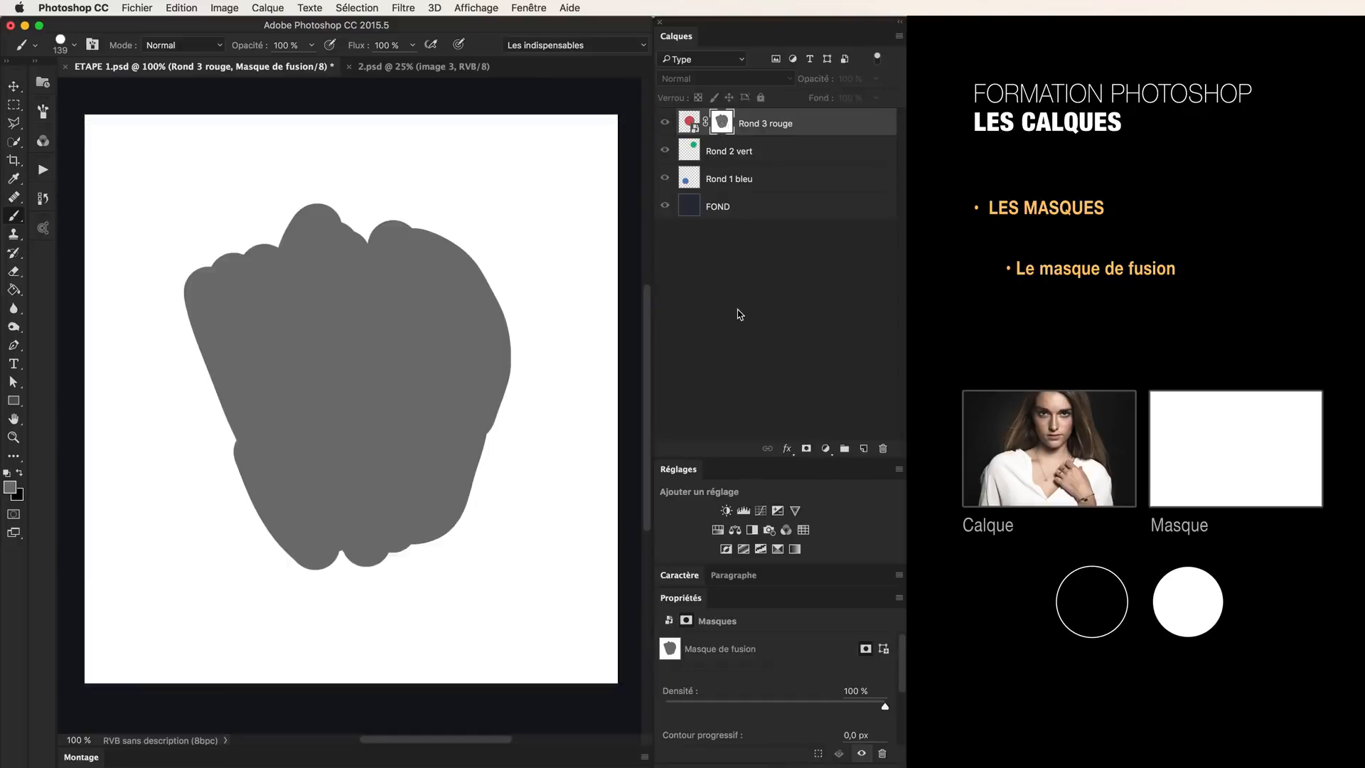
# - Brush one black stripe and one white stripe over the grey area of the mask, and return to the image view
pyautogui.click(20, 473)
pyautogui.moveTo(384, 240); pyautogui.dragTo(430, 473)
pyautogui.click(6, 473)
pyautogui.click(20, 474)
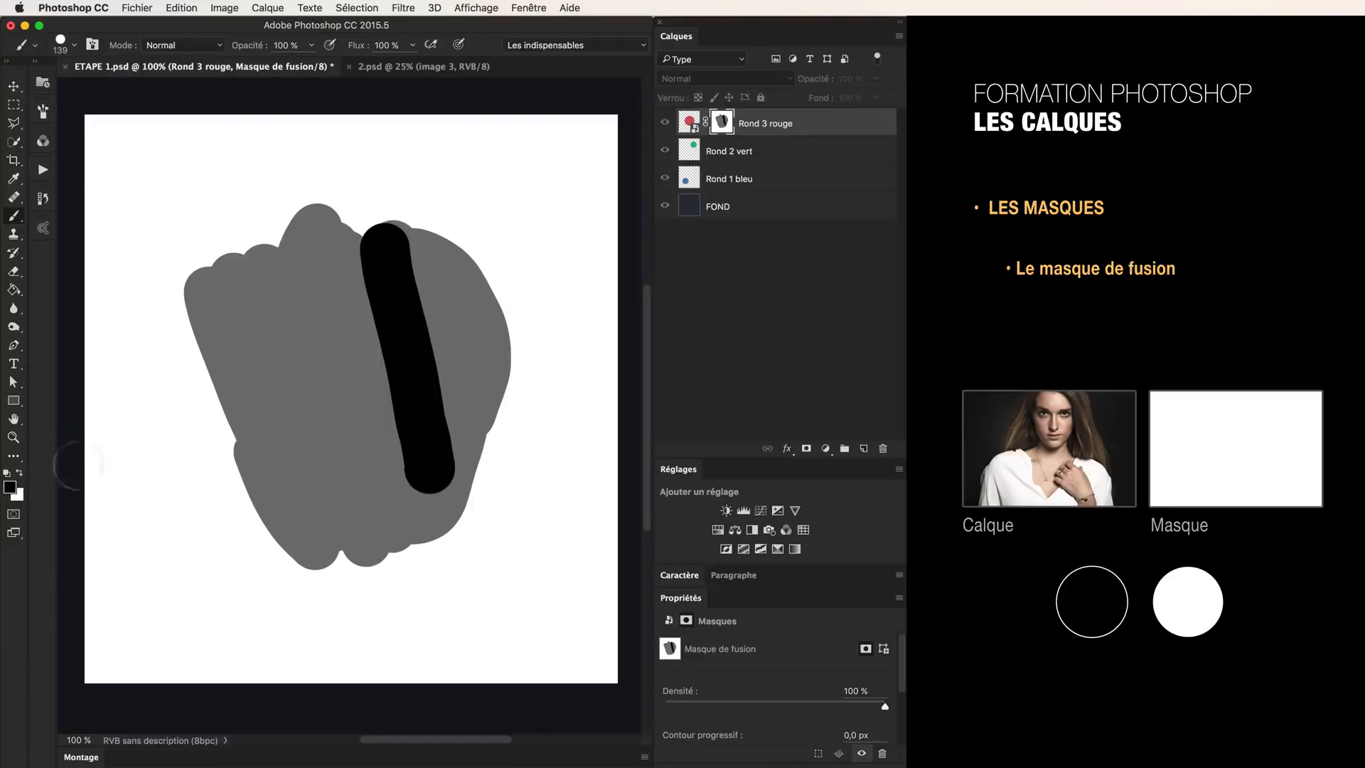
pyautogui.click(21, 472)
pyautogui.moveTo(249, 272); pyautogui.dragTo(315, 475)
pyautogui.keyDown('alt'); pyautogui.click(722, 123); pyautogui.keyUp('alt')
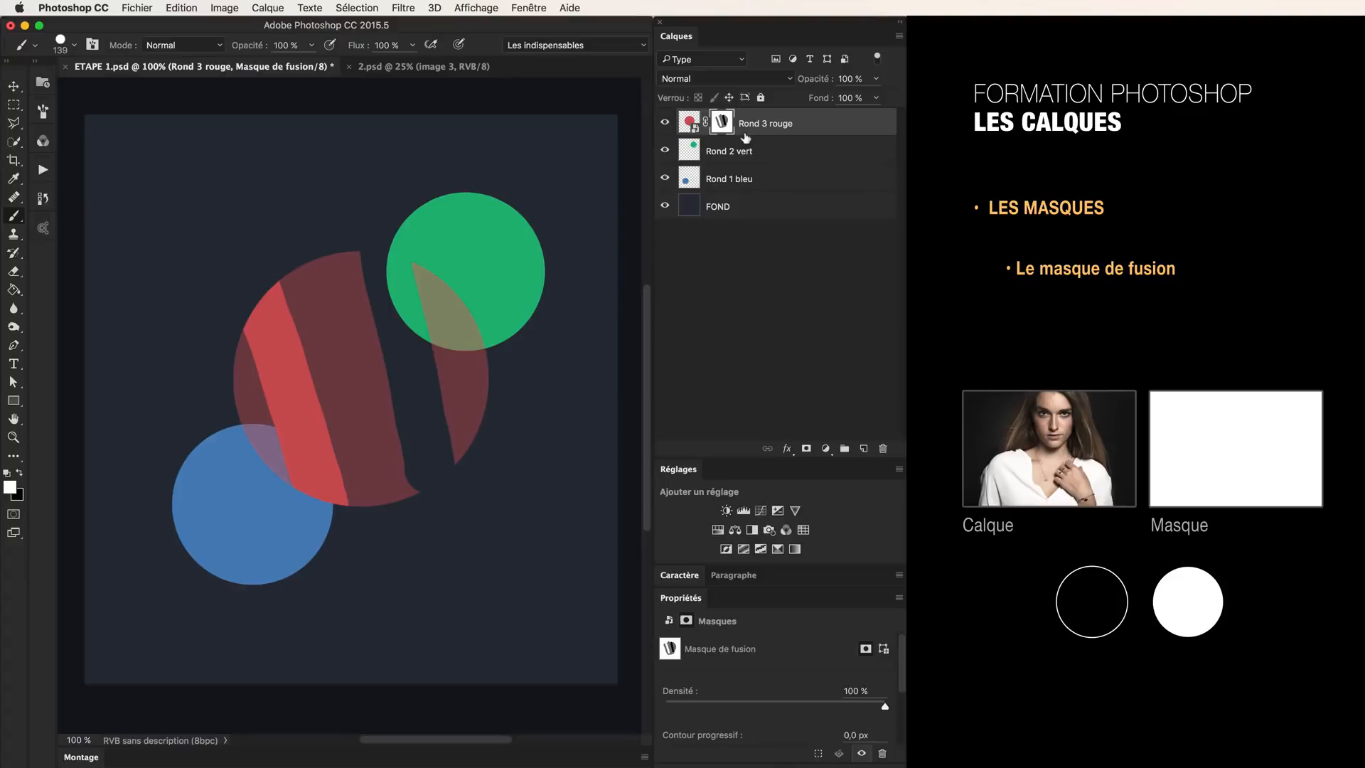
# - Select the entire canvas and fill the Rond 3 rouge mask with black, and refill it with white
pyautogui.press('super+a')
pyautogui.press('super+BackSpace')
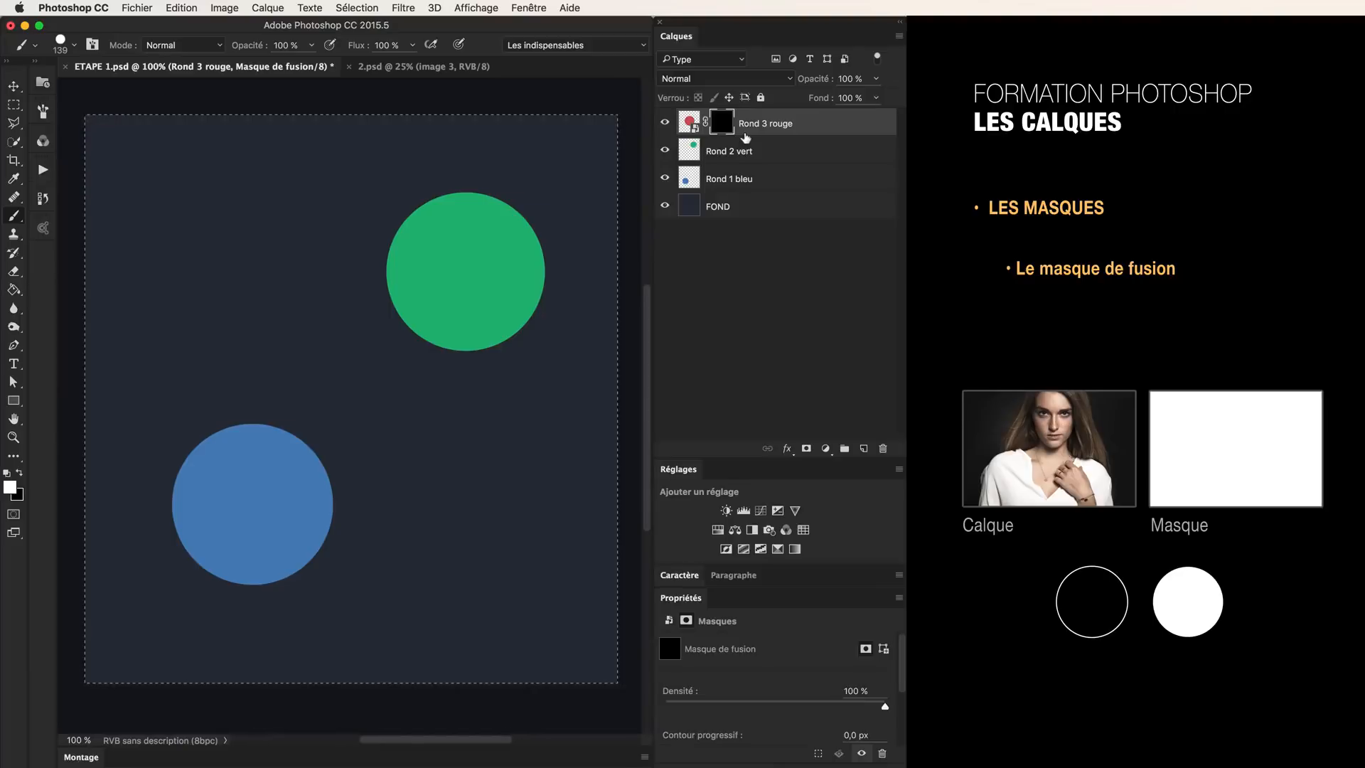
pyautogui.hotkey('alt', 'BackSpace')
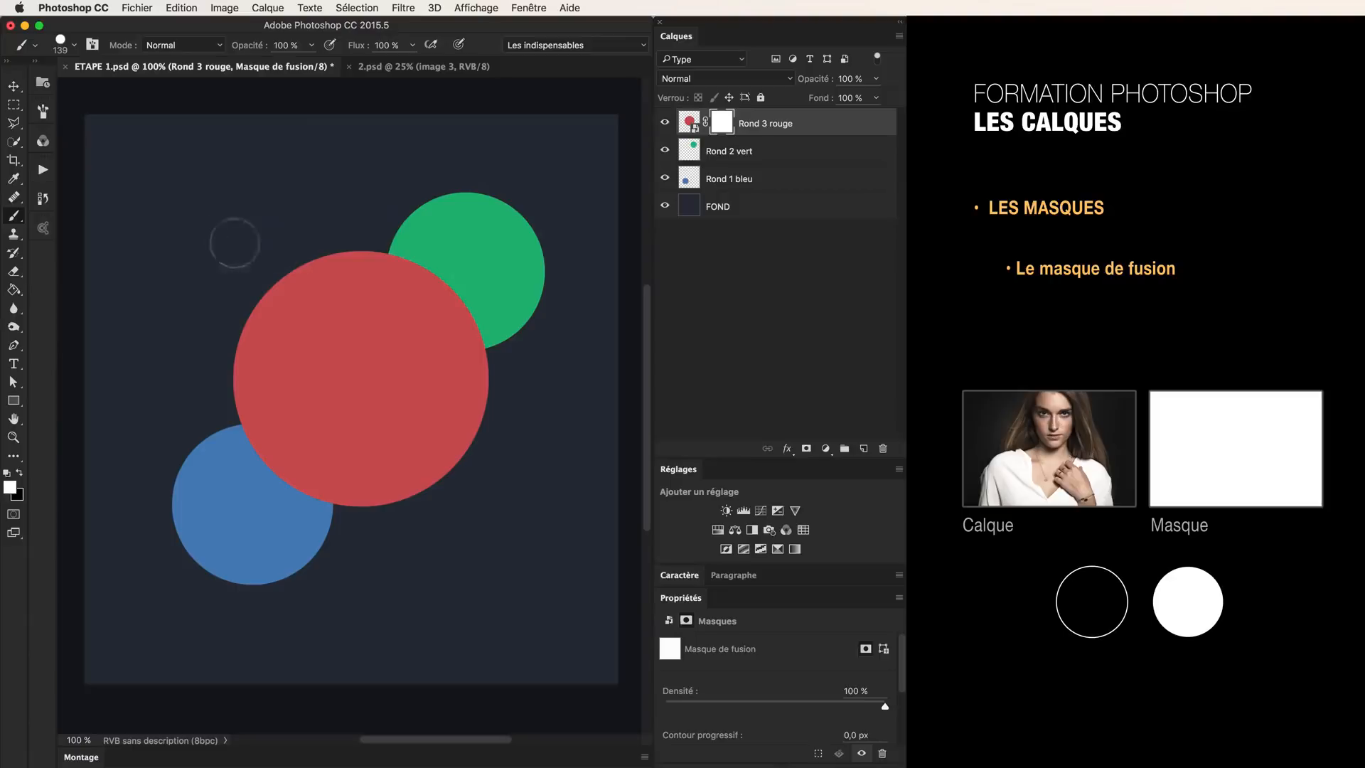
# - Switch to the Gradient tool and choose the foreground-to-background preset running from white to black
pyautogui.click(14, 290)
pyautogui.moveTo(14, 290); pyautogui.dragTo(71, 290)
pyautogui.click(106, 45)
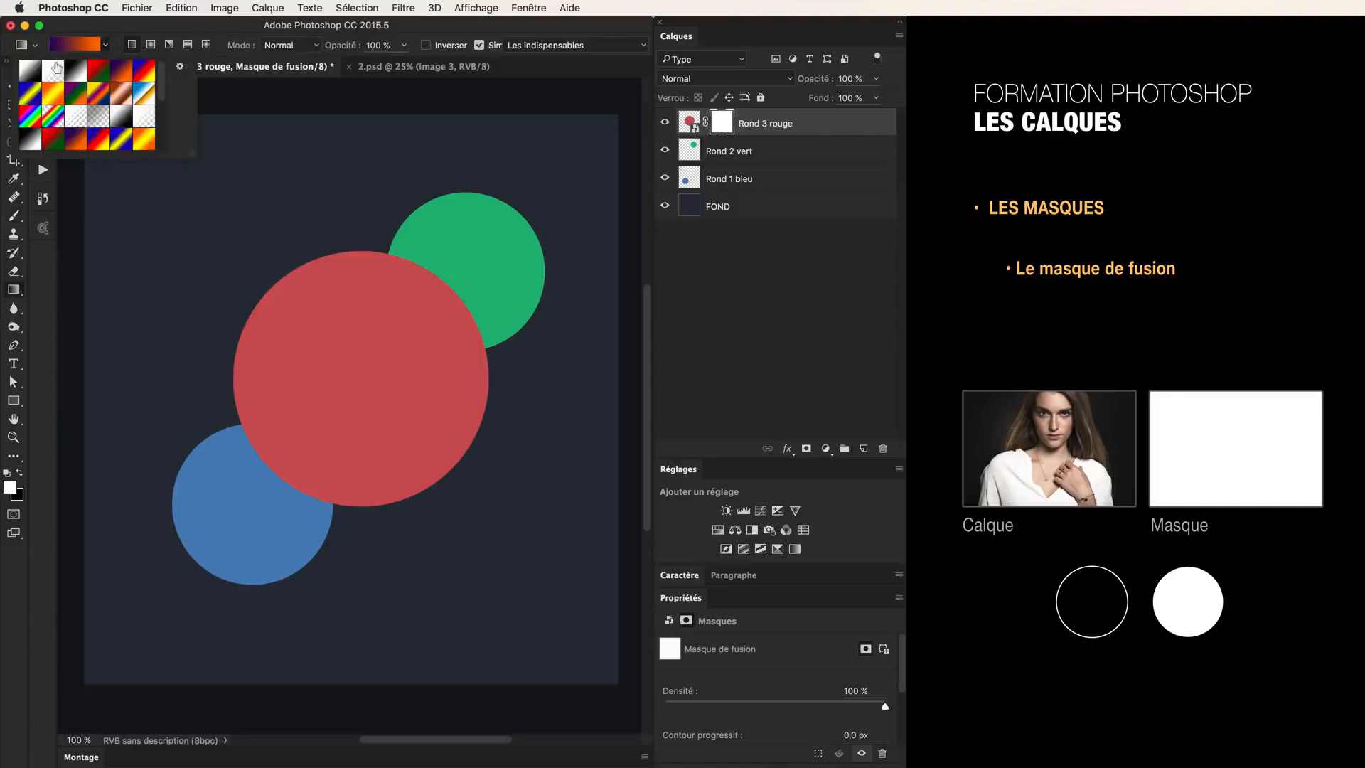
pyautogui.click(31, 74)
pyautogui.click(728, 256)
# - Draw a slanted white-to-black gradient on the Rond 3 rouge mask across the red circle, and inspect the mask alone
pyautogui.click(720, 125)
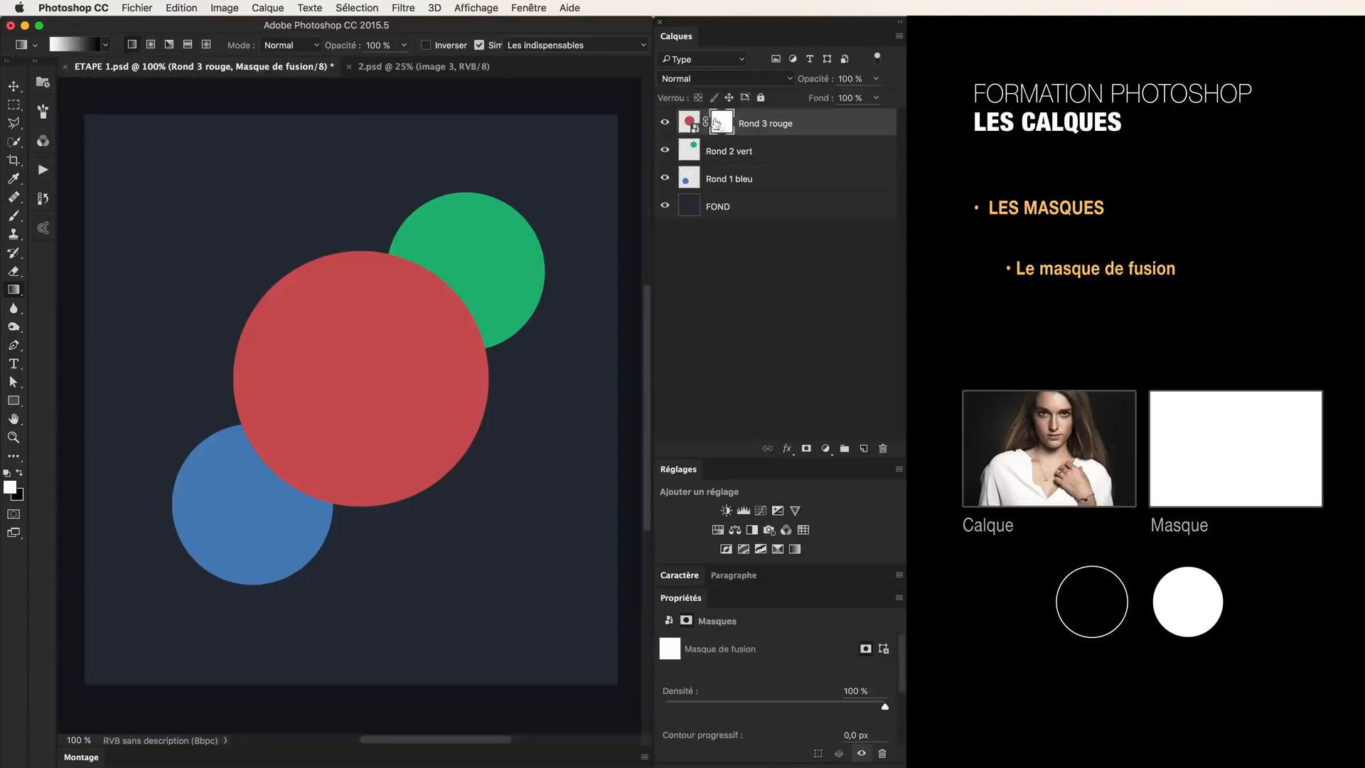
pyautogui.click(688, 120)
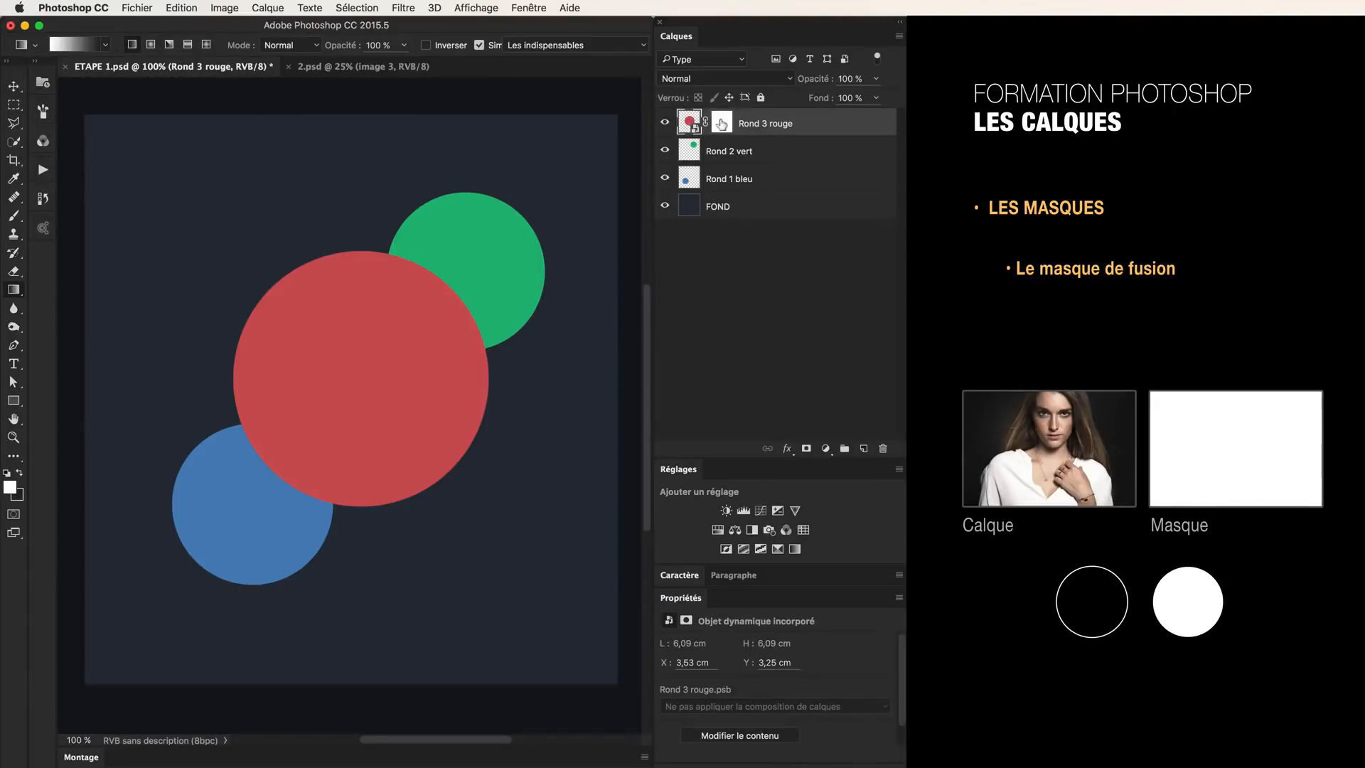
pyautogui.click(723, 125)
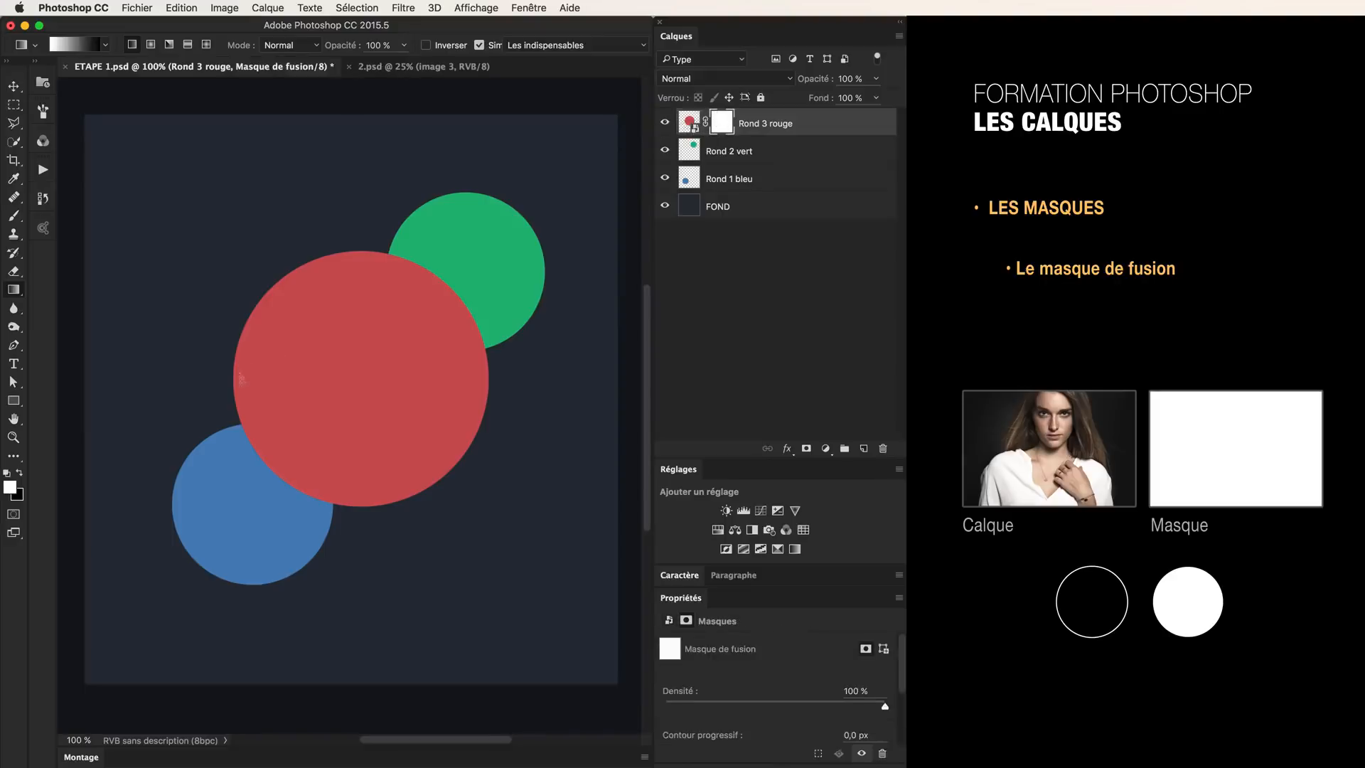
pyautogui.moveTo(488, 302); pyautogui.dragTo(509, 273)
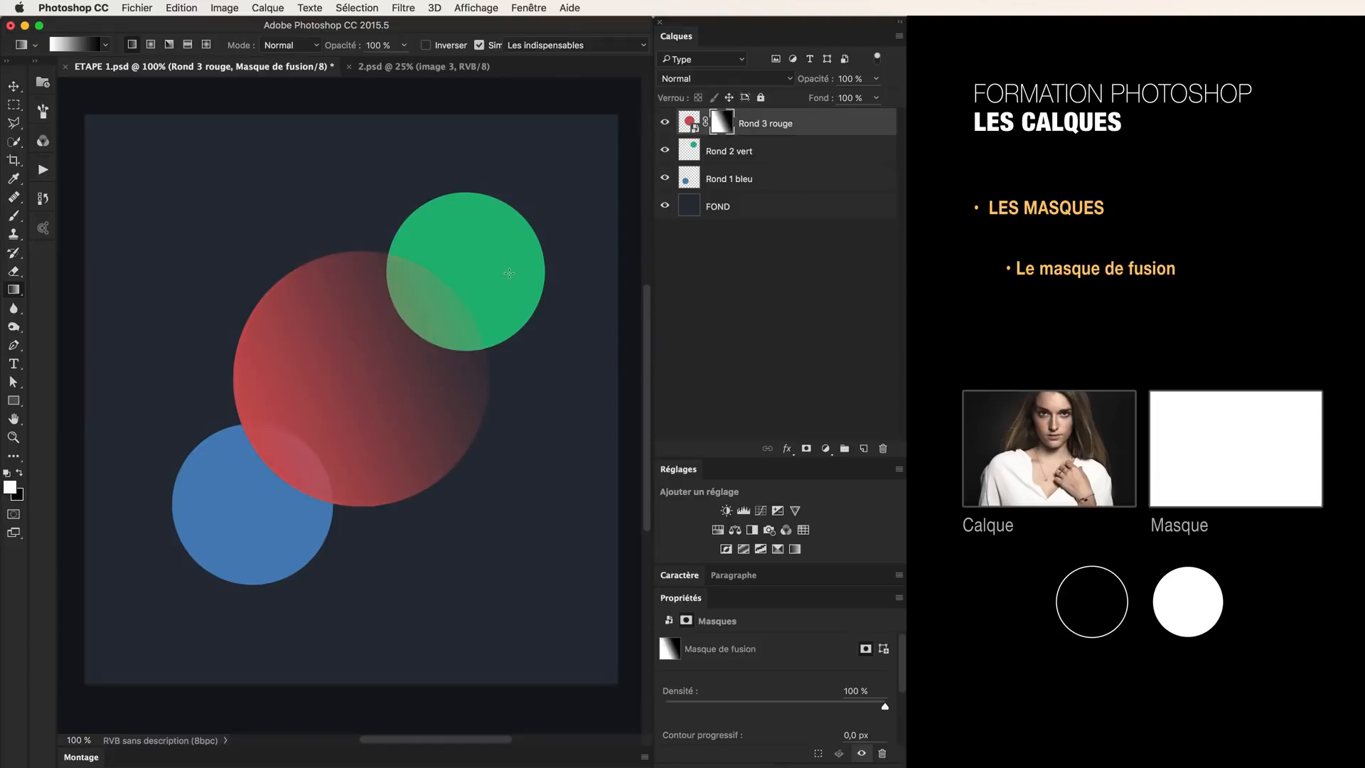
pyautogui.keyDown('alt'); pyautogui.click(722, 125); pyautogui.keyUp('alt')
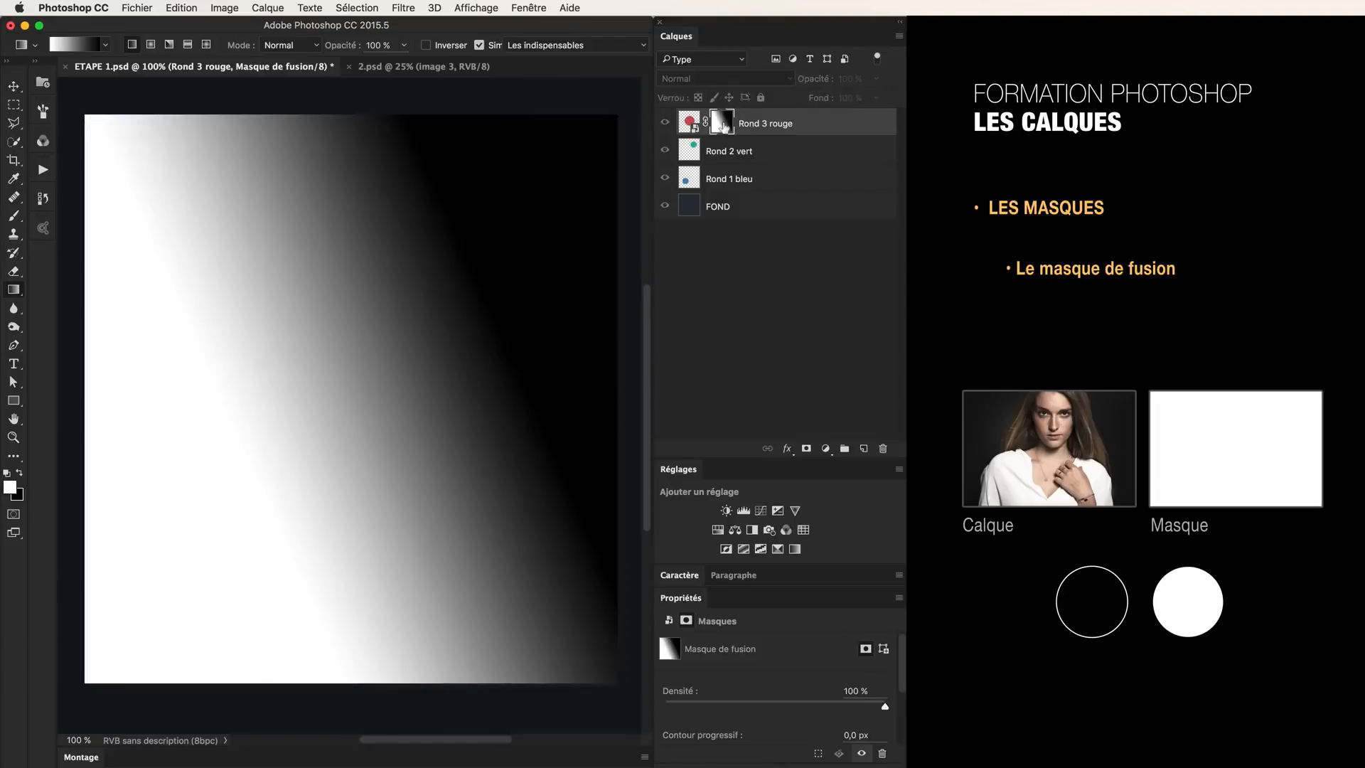
pyautogui.keyDown('alt'); pyautogui.click(722, 125); pyautogui.keyUp('alt')
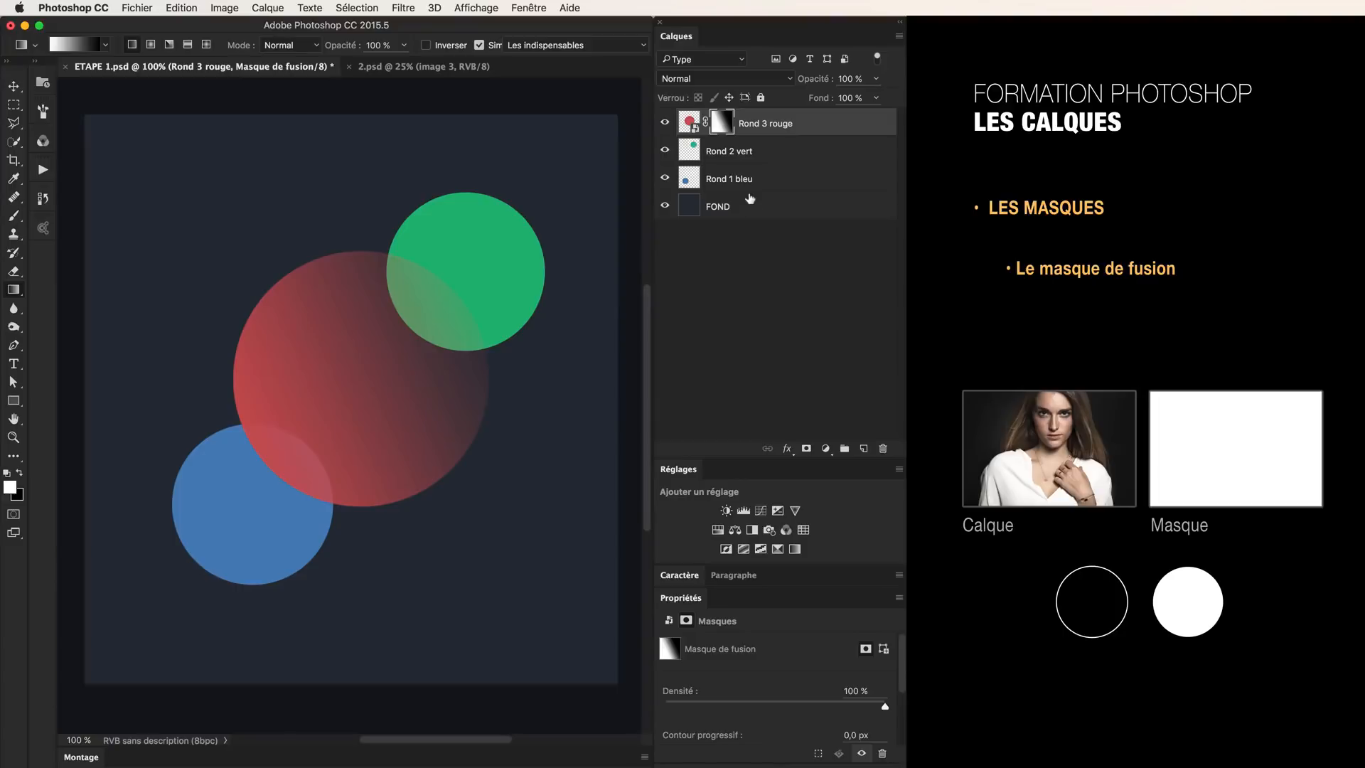
# - Move the red circle with its linked mask down to about X 3.3 cm, Y 7.7 cm, and inspect the mask alone
pyautogui.click(696, 128)
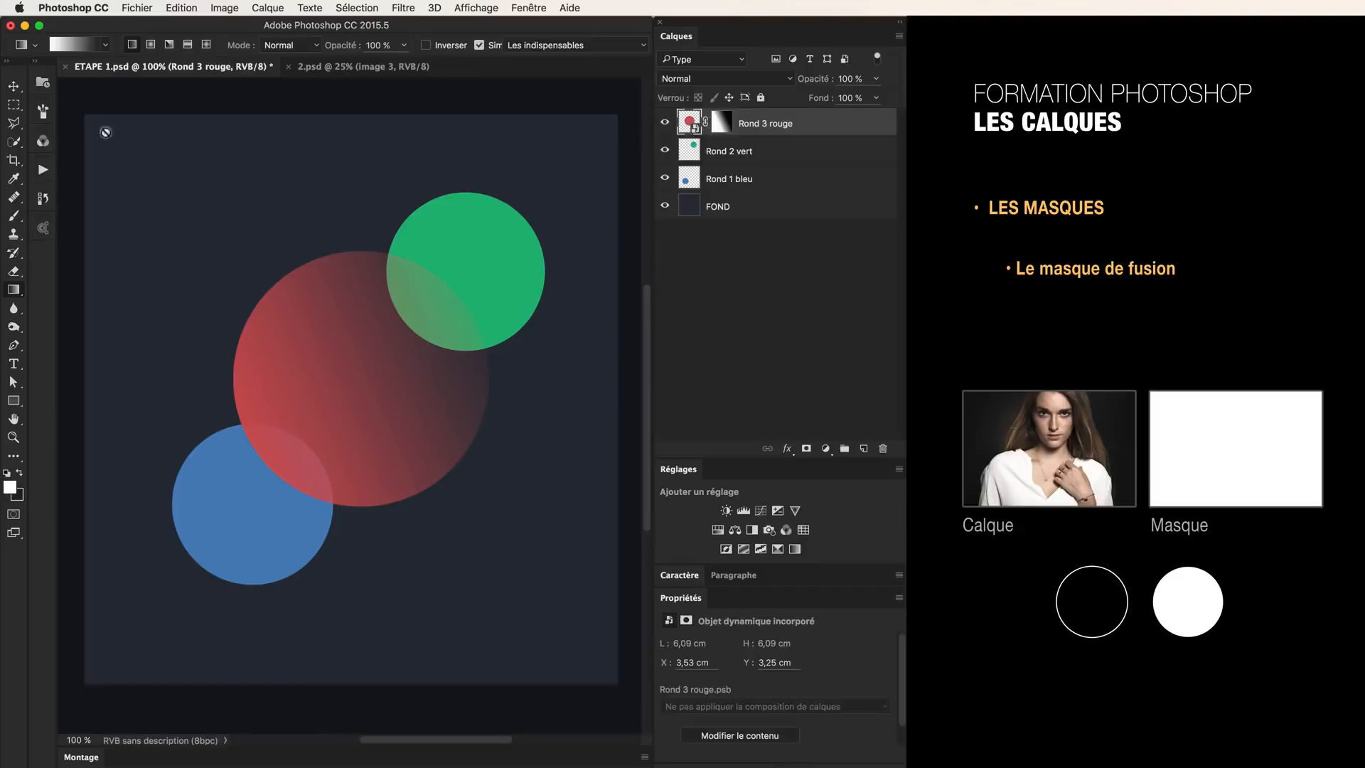
pyautogui.press('v')
pyautogui.moveTo(415, 276); pyautogui.dragTo(397, 465)
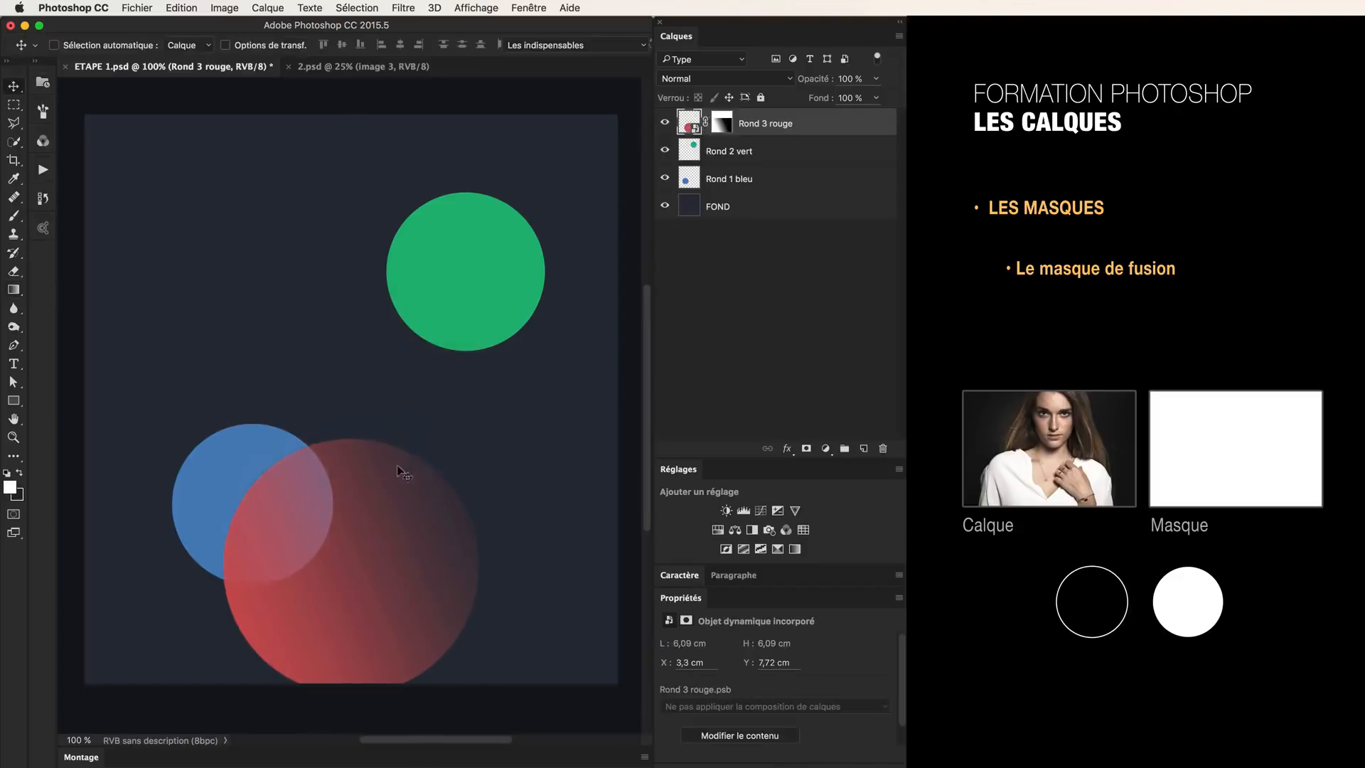
pyautogui.keyDown('alt'); pyautogui.click(723, 125); pyautogui.keyUp('alt')
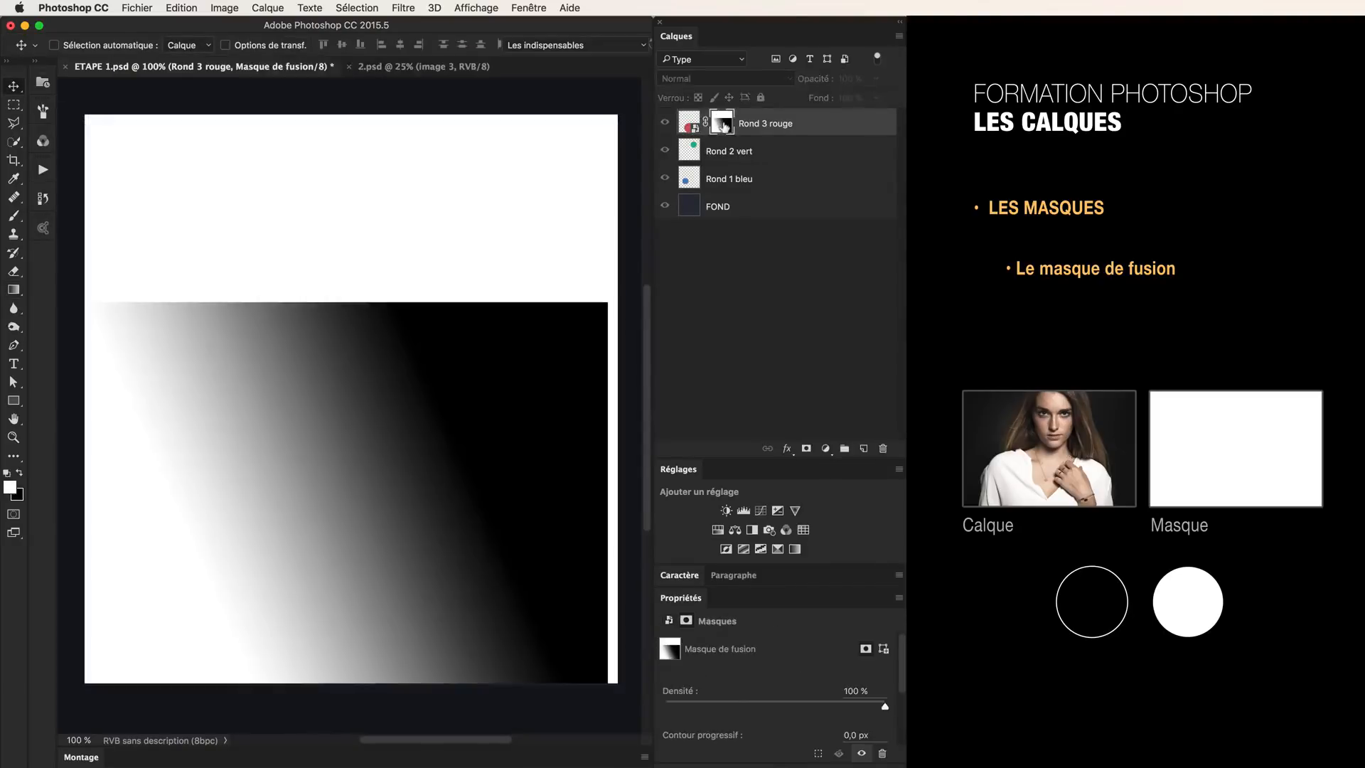
pyautogui.keyDown('alt'); pyautogui.click(723, 125); pyautogui.keyUp('alt')
# - Try moving the red circle and its linked mask back up, check the mask alone, and undo the moves
pyautogui.moveTo(494, 421); pyautogui.dragTo(485, 265)
pyautogui.keyDown('alt'); pyautogui.click(723, 125); pyautogui.keyUp('alt')
pyautogui.keyDown('alt'); pyautogui.click(723, 125); pyautogui.keyUp('alt')
pyautogui.press('super+alt+z')
pyautogui.press('super+alt+z')
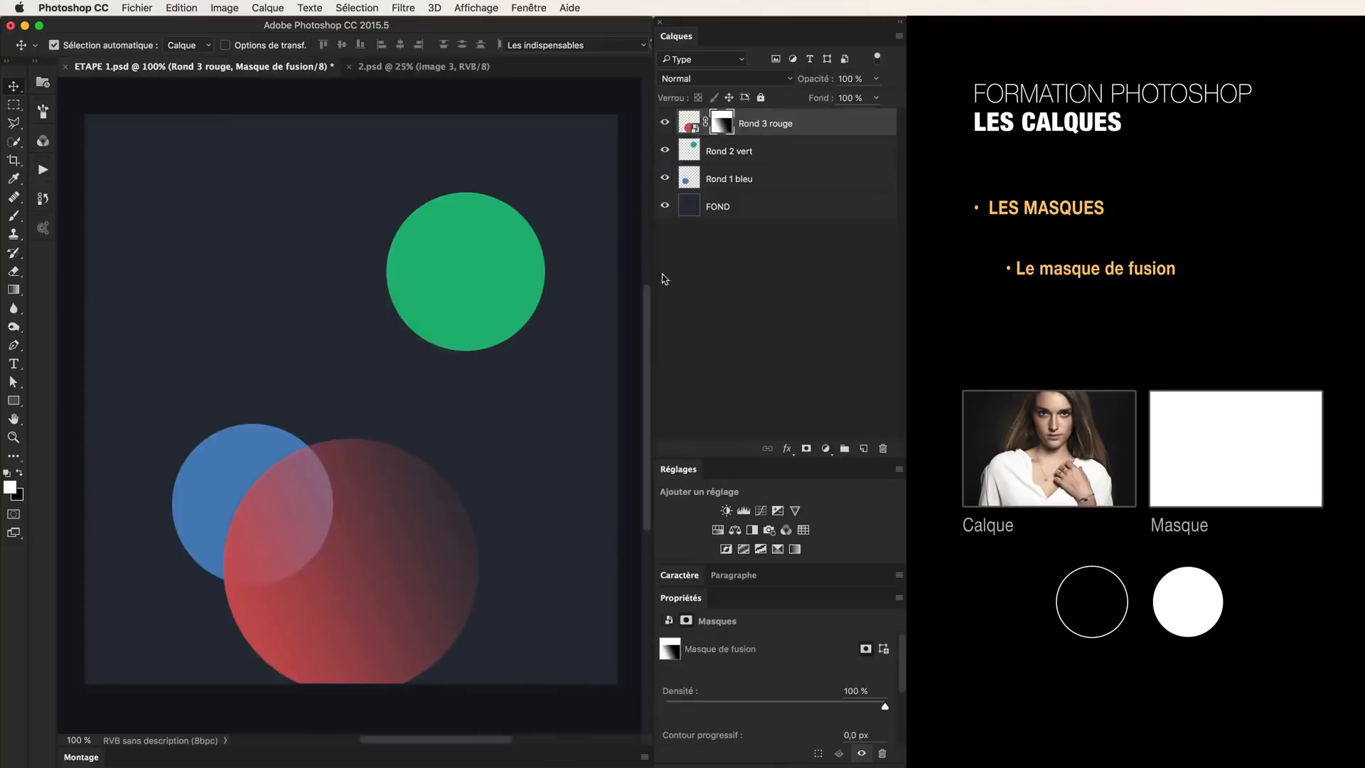
# - Unlink the mask from Rond 3 rouge, move only the circle to about X -0.8 cm, Y 8.5 cm, and inspect the mask
pyautogui.click(706, 125)
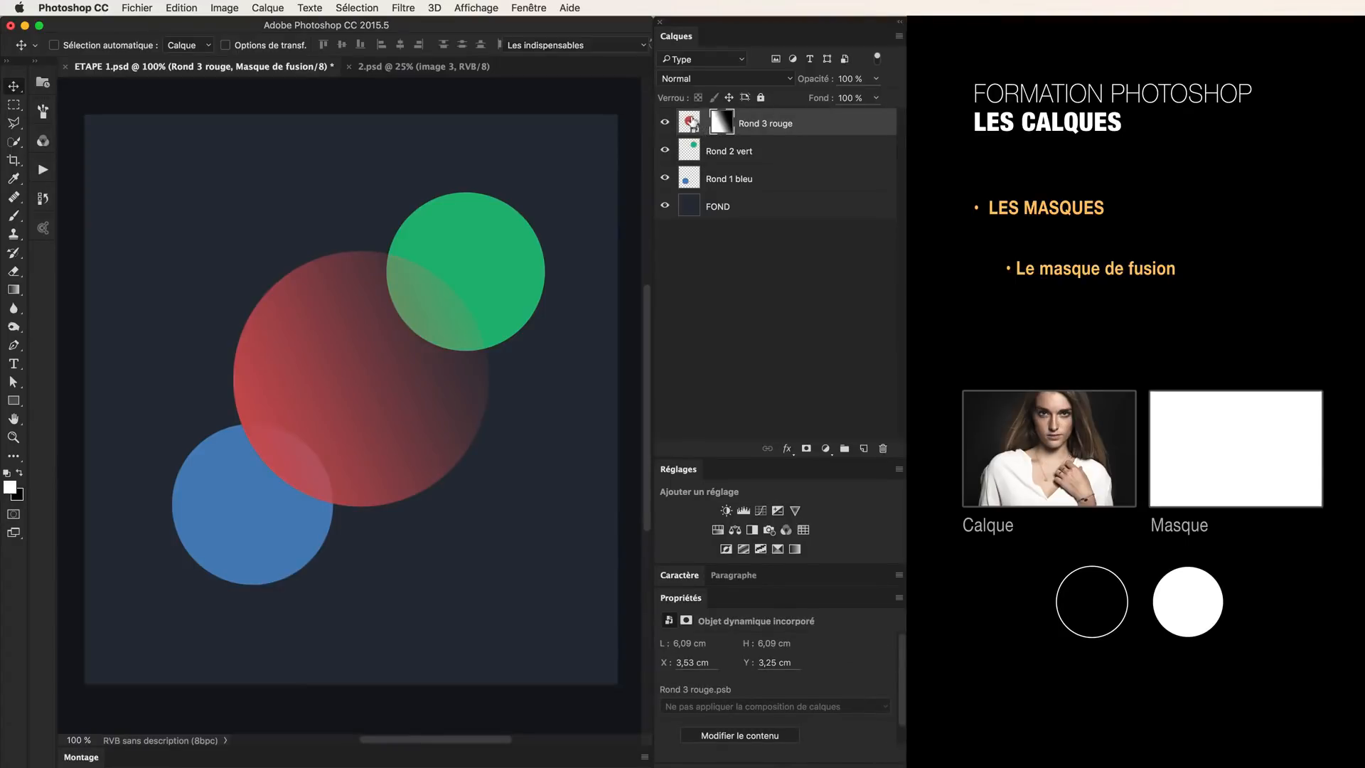
pyautogui.click(691, 122)
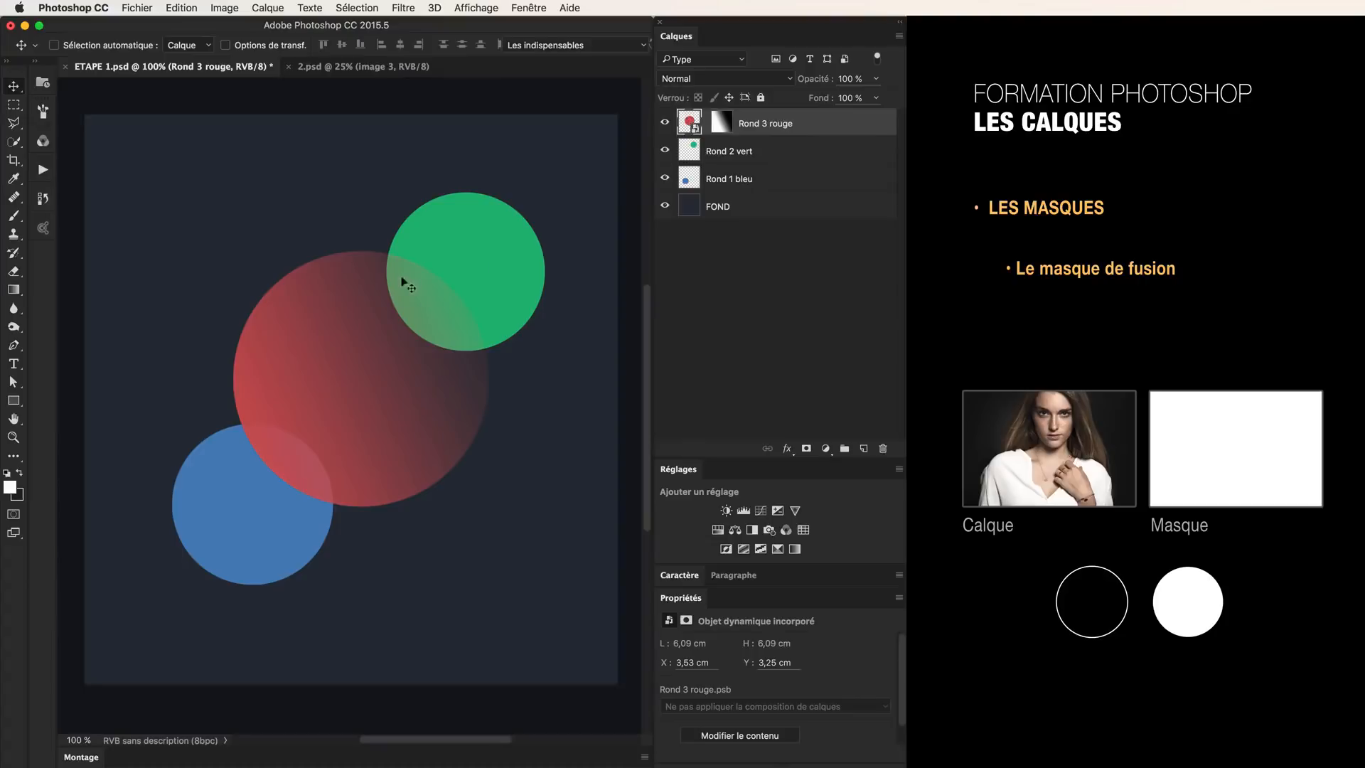
pyautogui.moveTo(378, 265); pyautogui.dragTo(198, 489)
pyautogui.keyDown('alt'); pyautogui.click(718, 119); pyautogui.keyUp('alt')
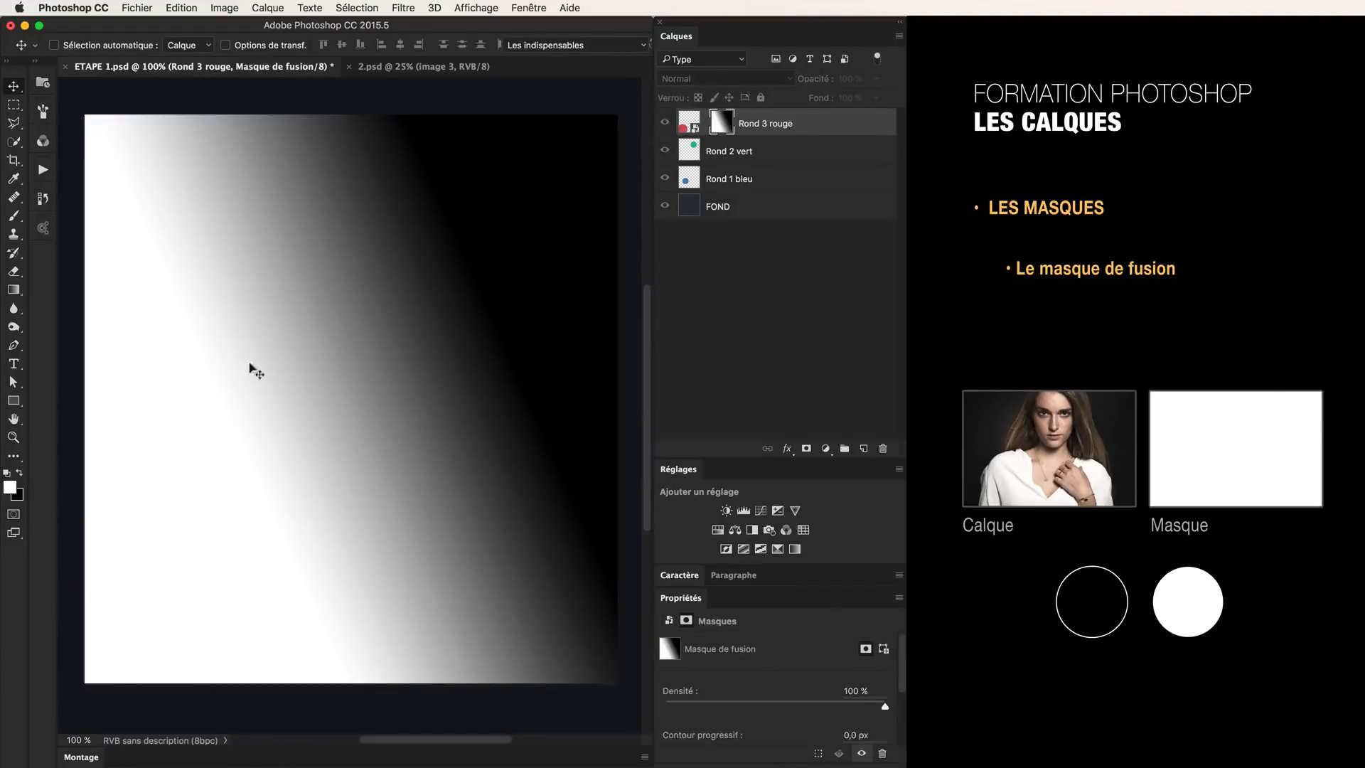
pyautogui.click(699, 128)
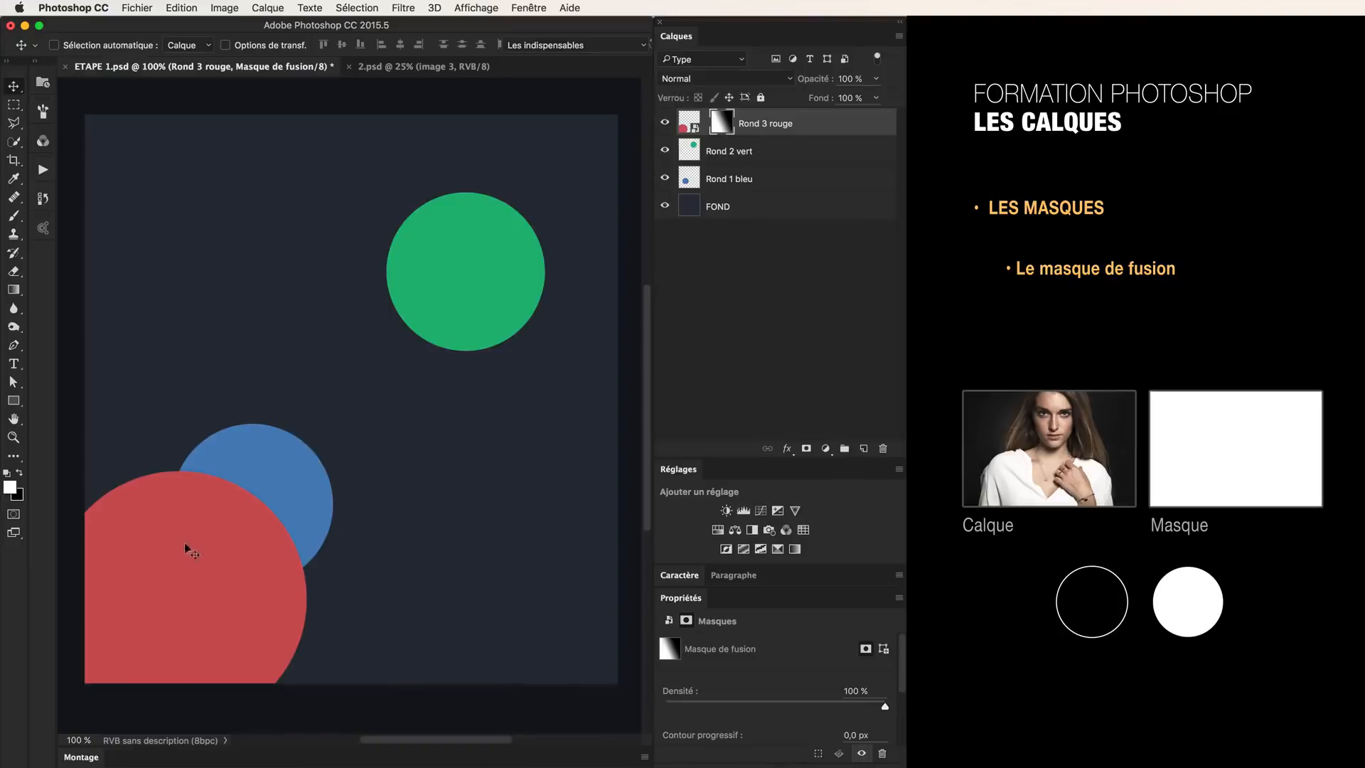
pyautogui.click(687, 123)
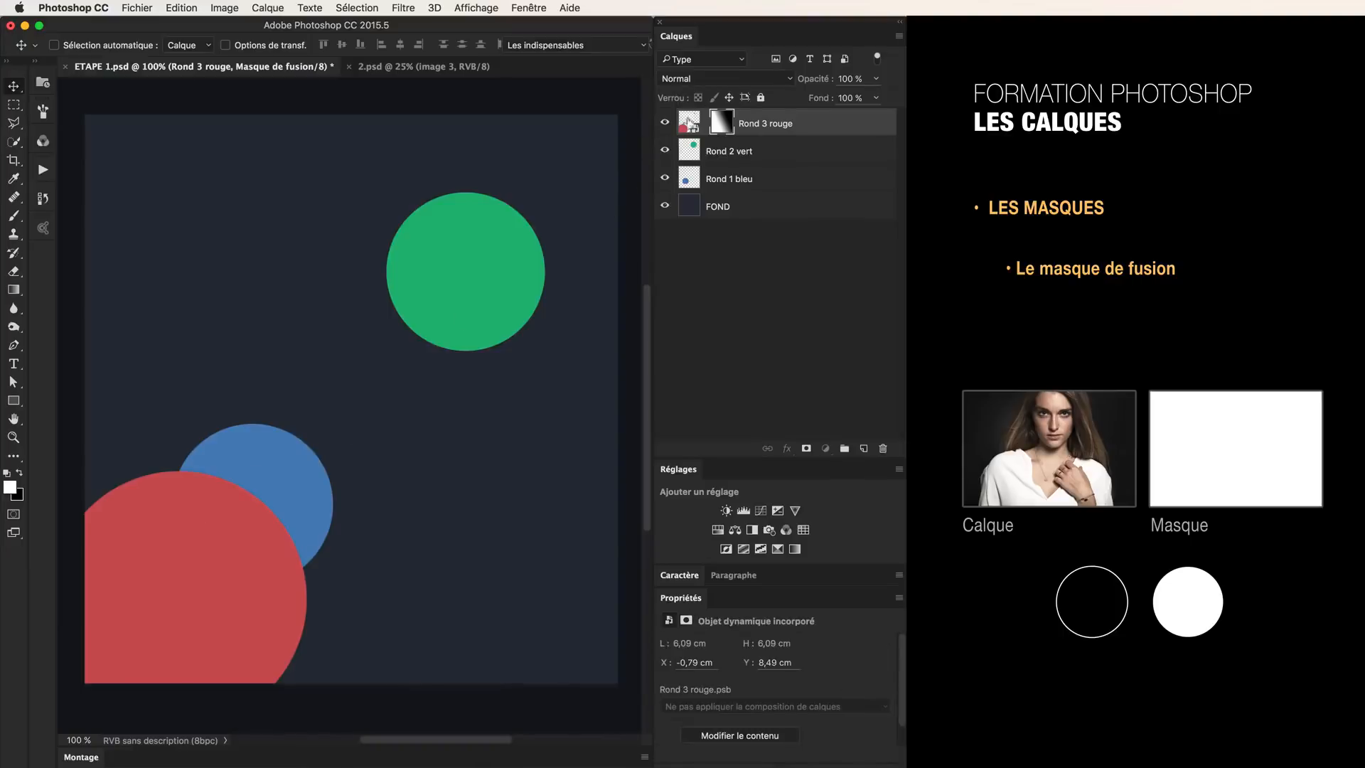
# - Move only the red circle to the upper right, check its unlinked mask alone, and return the circle to about X 3.3 cm, Y 3.9 cm
pyautogui.click(688, 124)
pyautogui.moveTo(266, 528); pyautogui.dragTo(548, 214)
pyautogui.keyDown('alt'); pyautogui.click(722, 123); pyautogui.keyUp('alt')
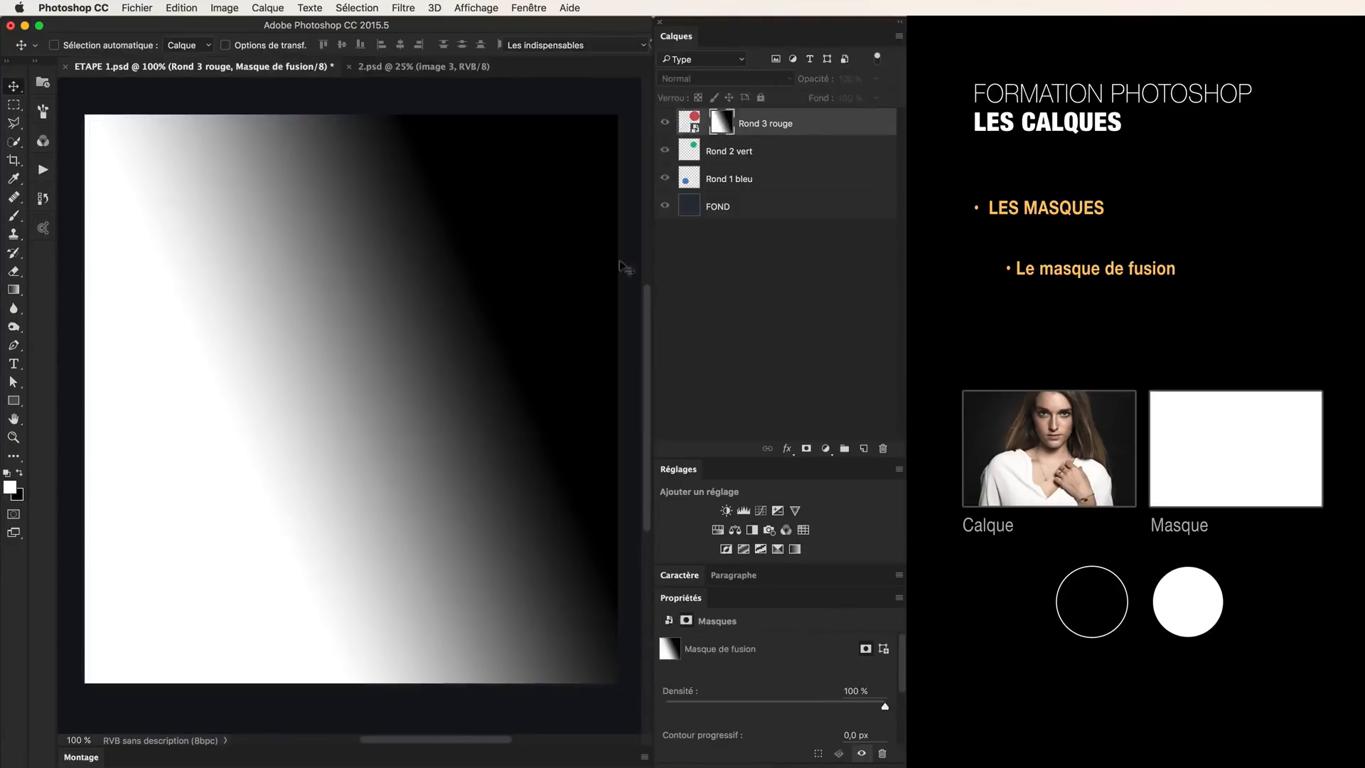
pyautogui.keyDown('alt'); pyautogui.click(721, 123); pyautogui.keyUp('alt')
pyautogui.click(689, 123)
pyautogui.moveTo(501, 284); pyautogui.dragTo(366, 442)
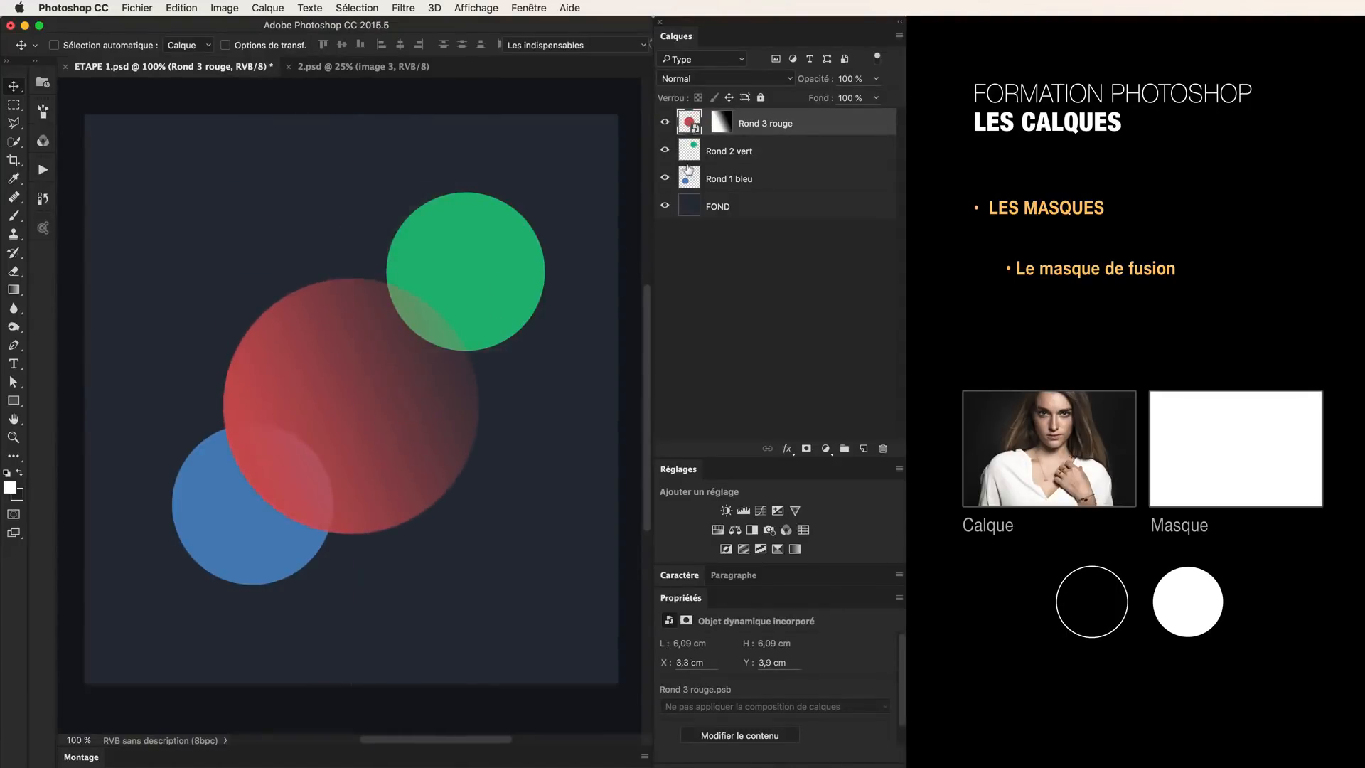
# - Move only the unlinked gradient mask of Rond 3 rouge down-left and back up-right across the stationary red circle
pyautogui.click(720, 132)
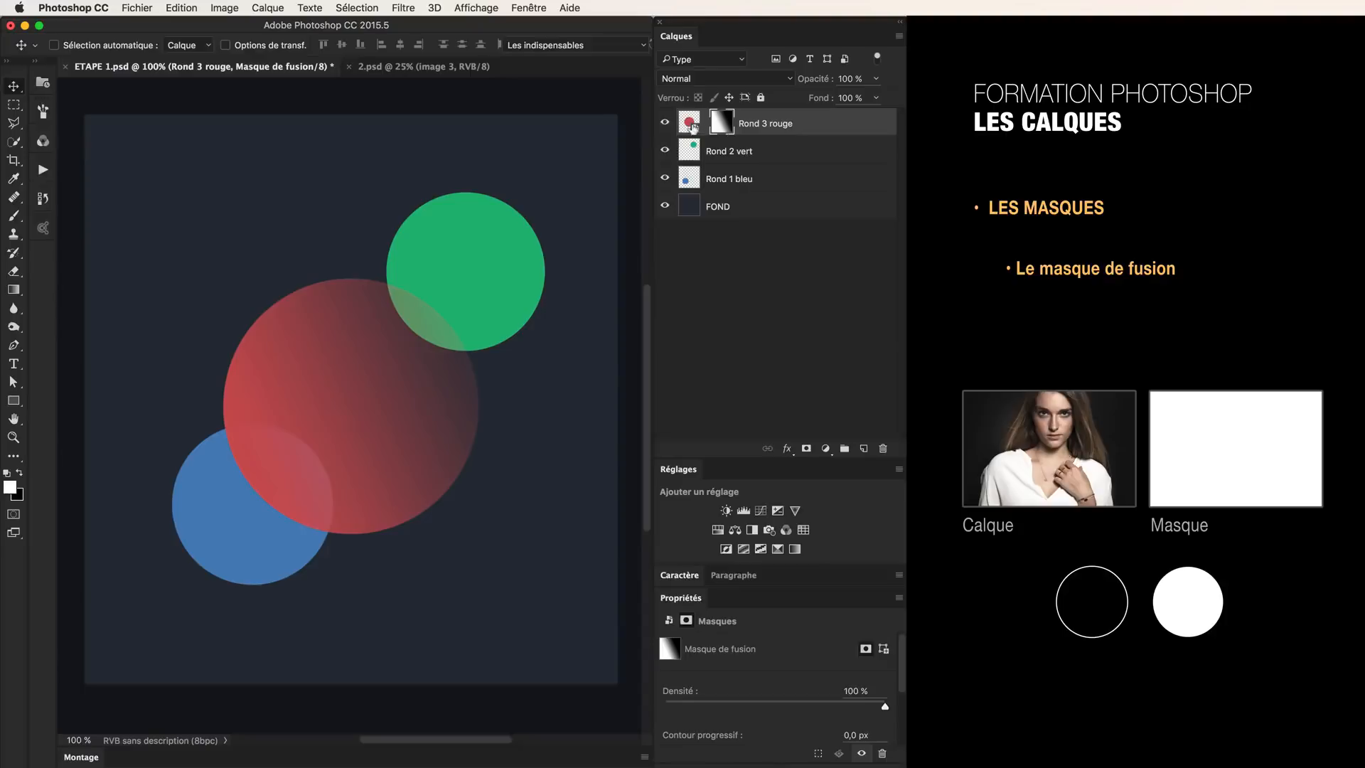
pyautogui.moveTo(586, 142); pyautogui.dragTo(471, 281)
pyautogui.moveTo(343, 402); pyautogui.dragTo(530, 256)
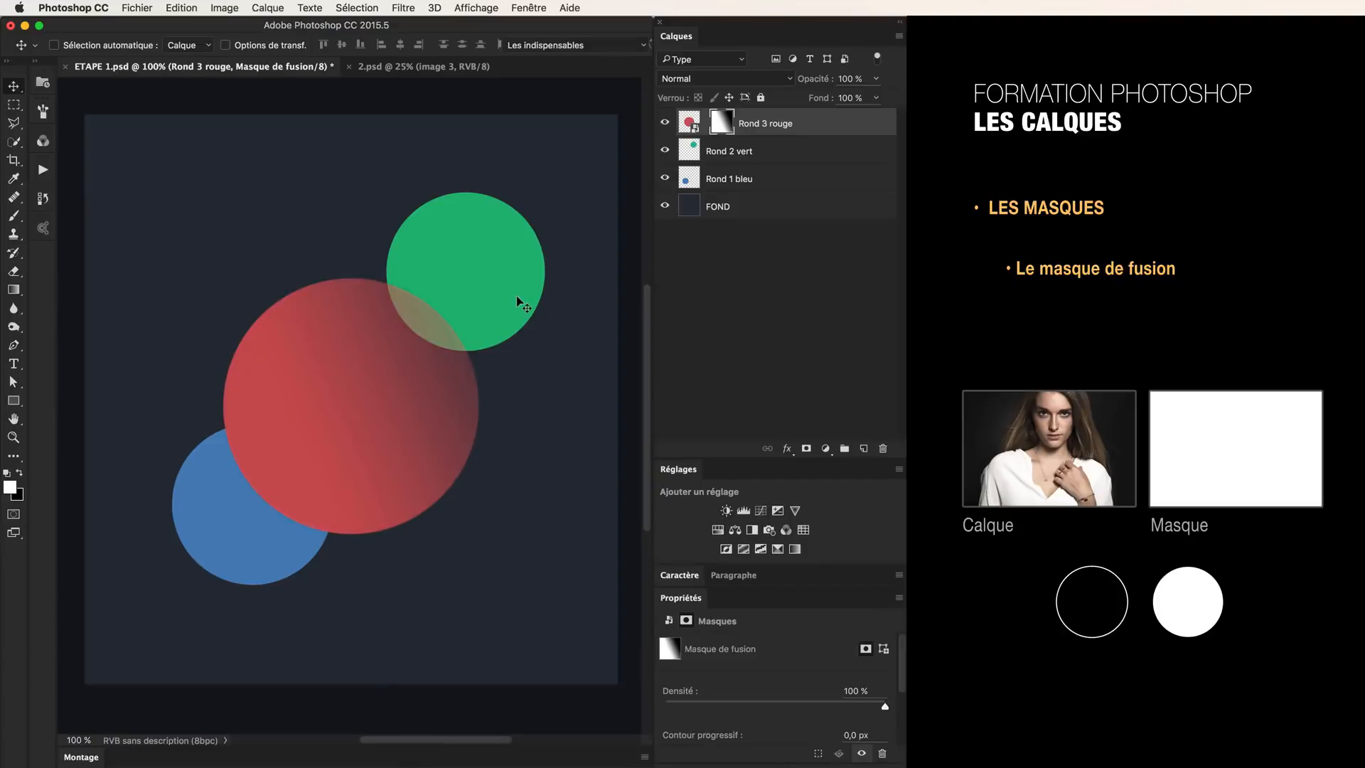
# - Free-transform only the Rond 3 rouge mask to about 52% height, shift it over the circle, and inspect the mask alone
pyautogui.press('super+t')
pyautogui.moveTo(418, 101); pyautogui.dragTo(424, 261)
pyautogui.moveTo(569, 347); pyautogui.dragTo(500, 357)
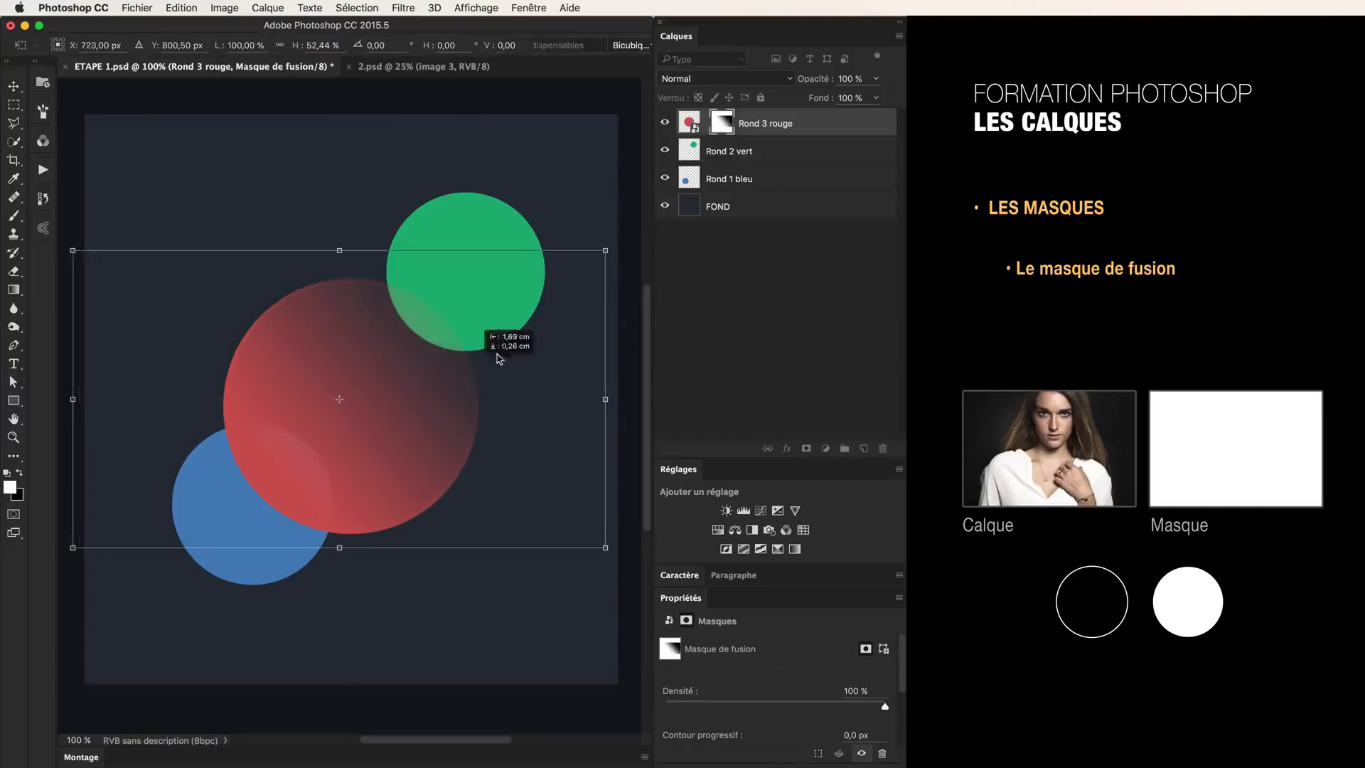
pyautogui.press('Return')
pyautogui.keyDown('alt'); pyautogui.click(722, 123); pyautogui.keyUp('alt')
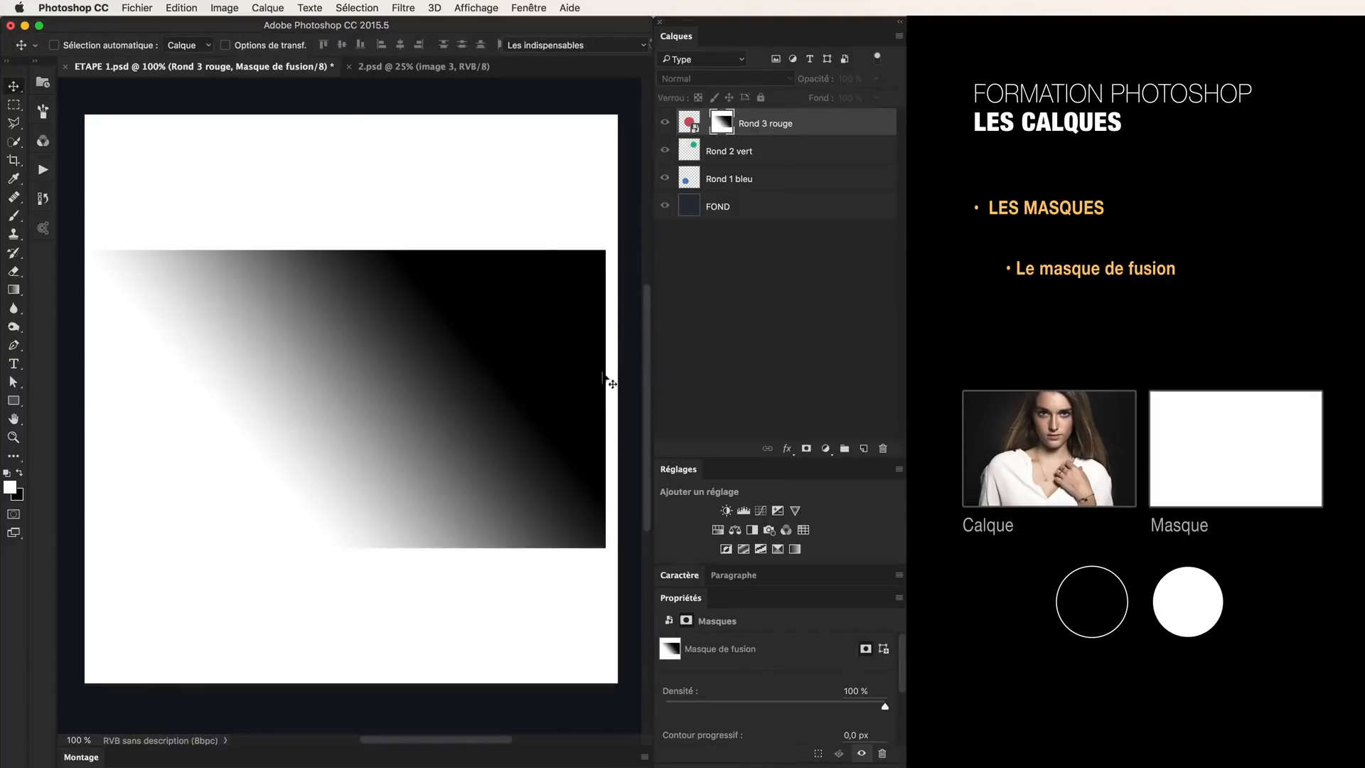
# - Free-transform the Rond 3 rouge mask again to about 44% height and return to the normal image view
pyautogui.hotkey('ctrl', 't')
pyautogui.moveTo(339, 249); pyautogui.dragTo(339, 334)
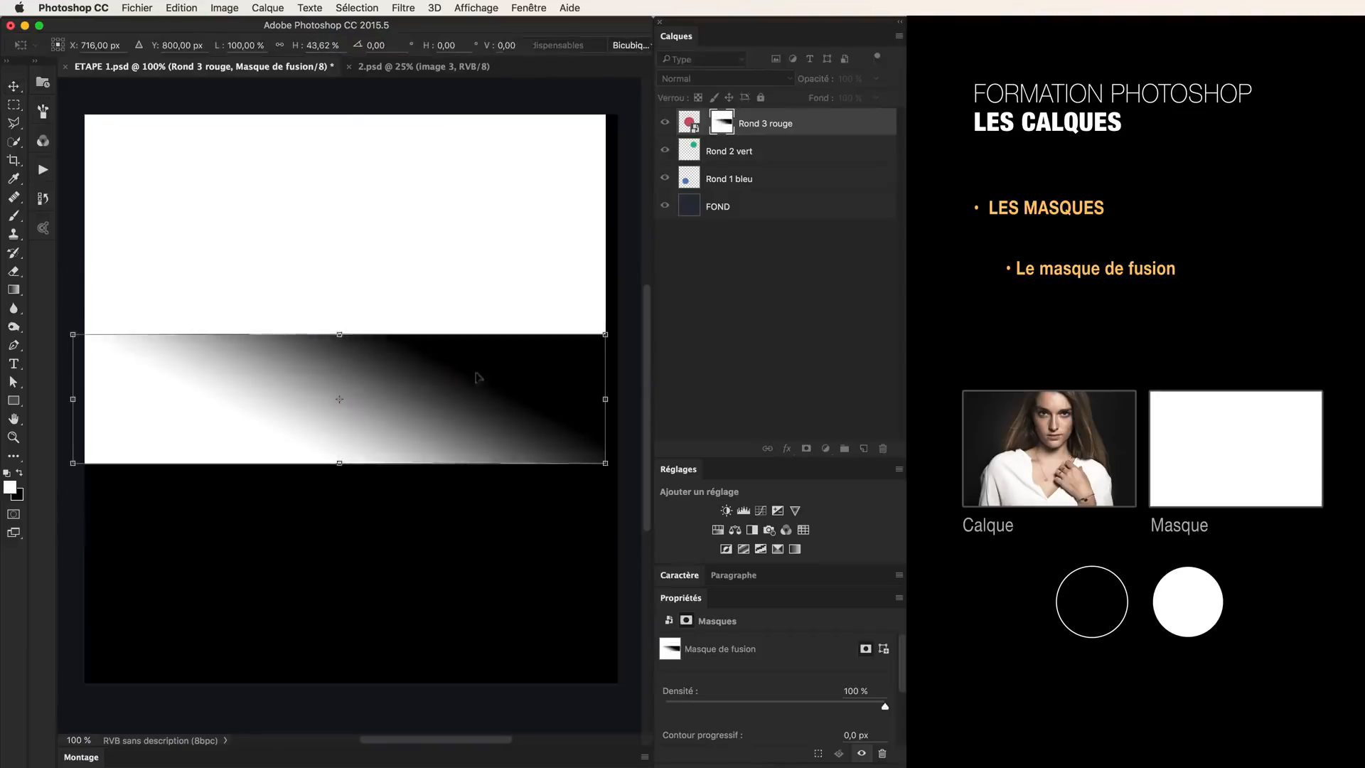
pyautogui.press('Return')
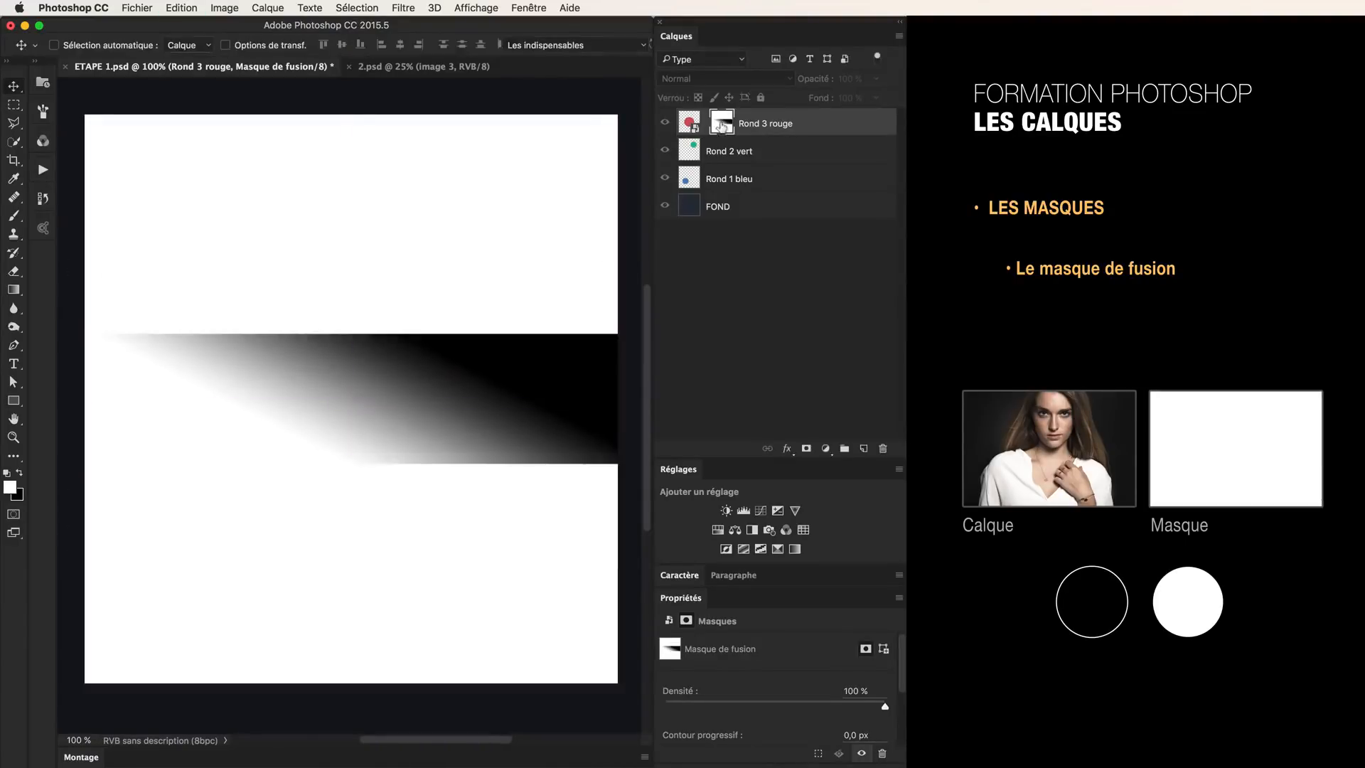
pyautogui.keyDown('alt'); pyautogui.click(721, 126); pyautogui.keyUp('alt')
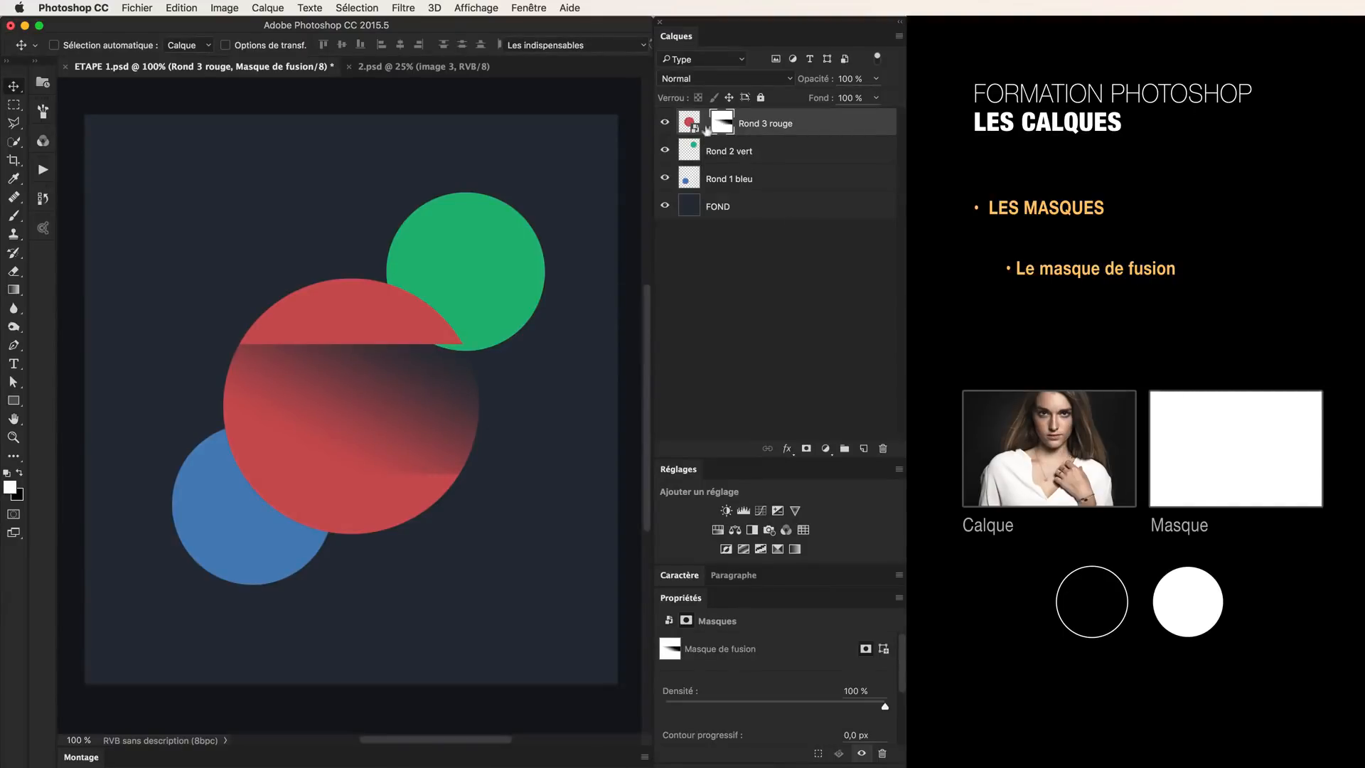
# - Relink the mask to Rond 3 rouge and move the circle together with it to about X 0.39 cm, Y 1.43 cm
pyautogui.click(701, 126)
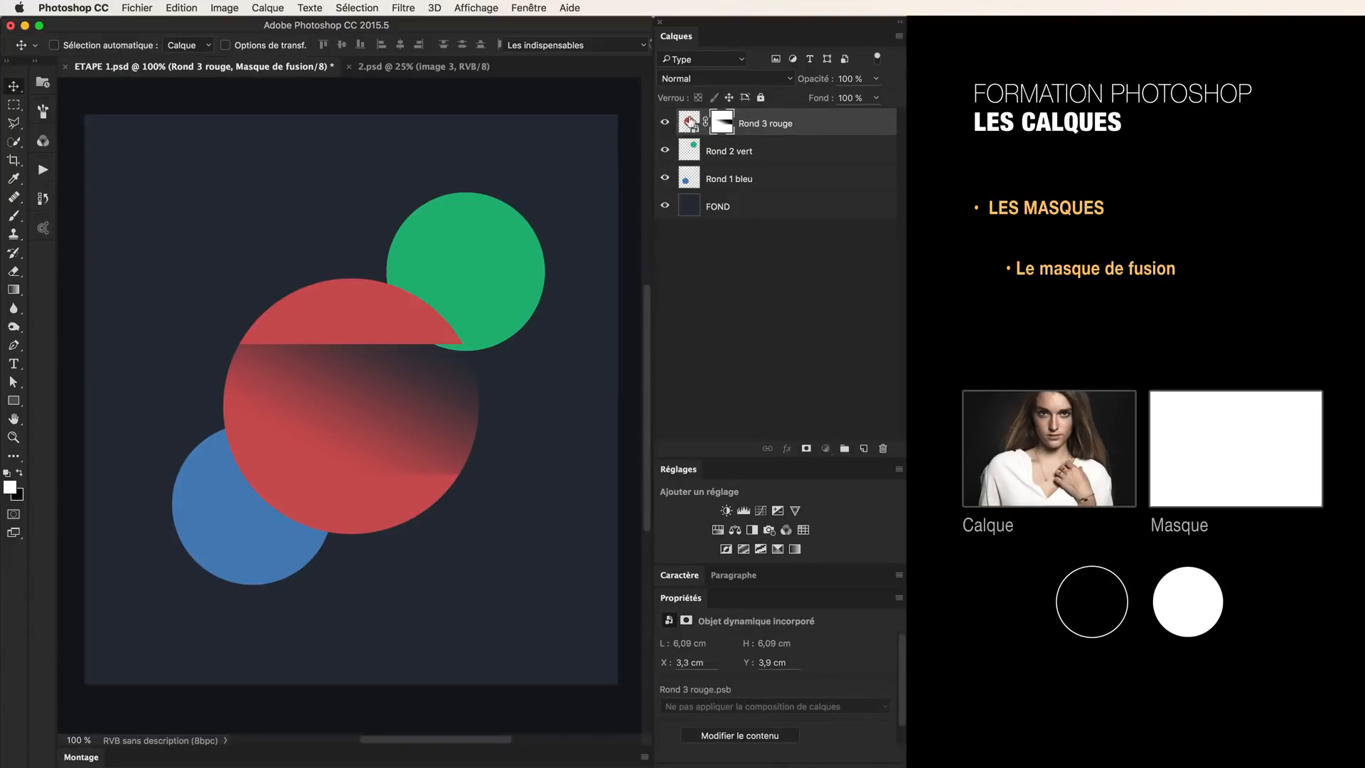
pyautogui.click(688, 122)
pyautogui.moveTo(495, 317); pyautogui.dragTo(374, 214)
# - Unlink the mask, try moving only the red circle to about X 4.87 cm, Y 5.78 cm, and undo the move
pyautogui.click(706, 125)
pyautogui.moveTo(270, 232); pyautogui.dragTo(453, 403)
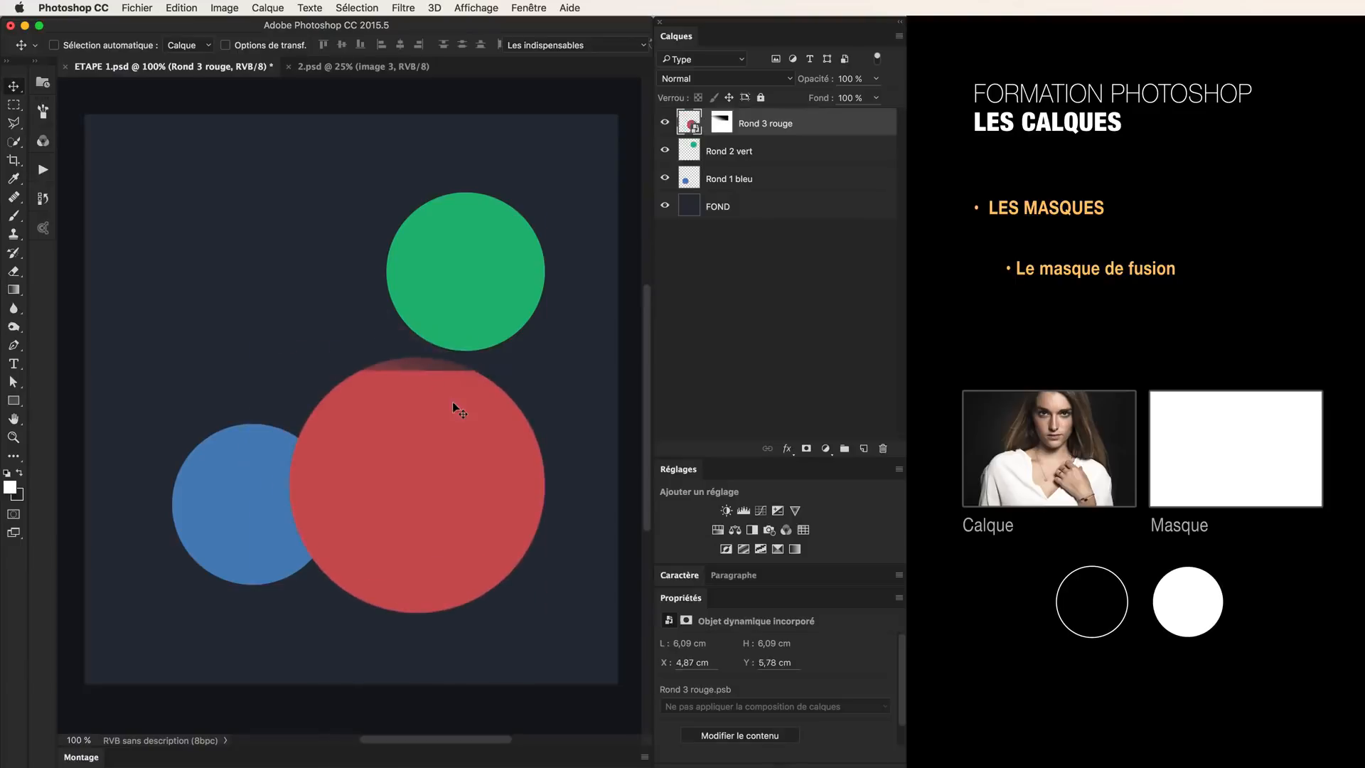
pyautogui.press('super+z')
# - Link the mask to Rond 3 rouge again and move the circle with its mask back toward the middle of the canvas
pyautogui.click(705, 123)
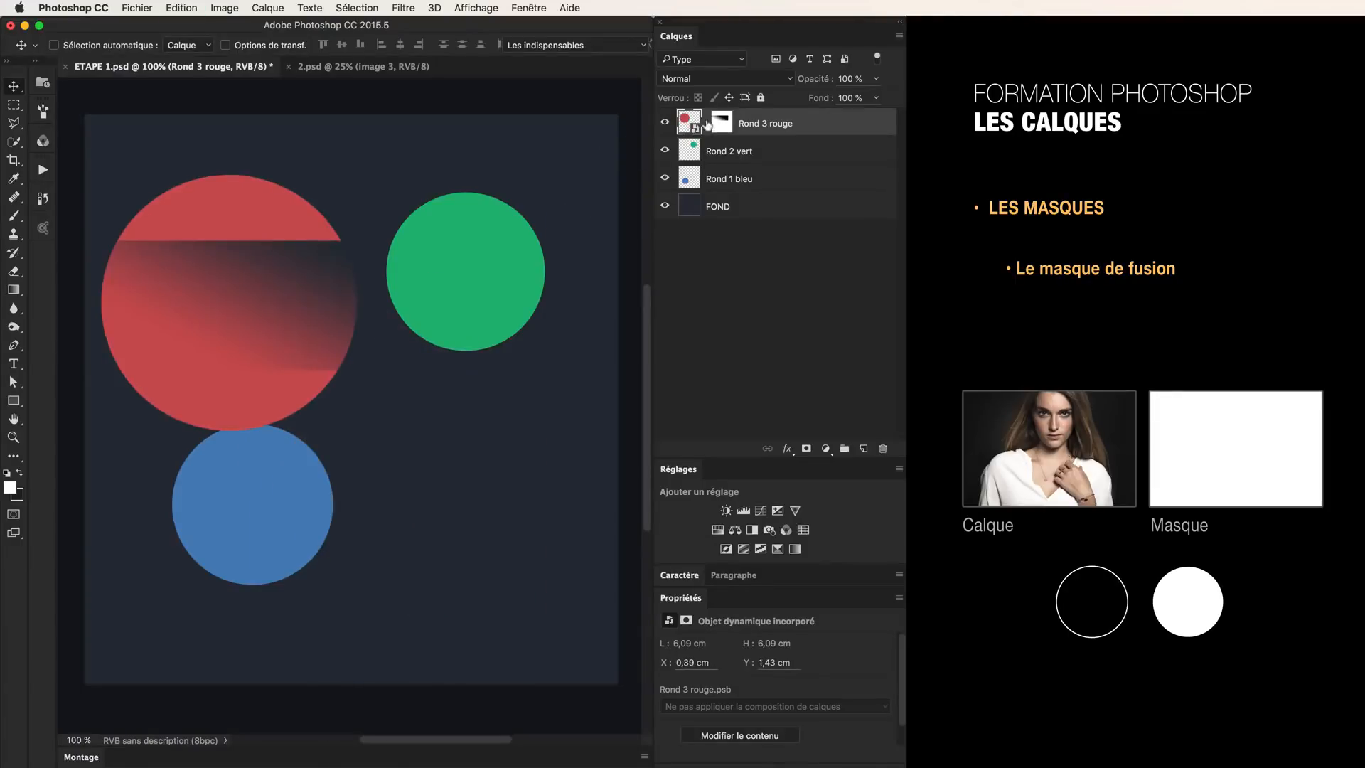
pyautogui.moveTo(303, 255); pyautogui.dragTo(427, 342)
# - Switch to 2.psd, open the contents of the image 3 smart object, and show the hidden Calque 2 layer
pyautogui.click(347, 67)
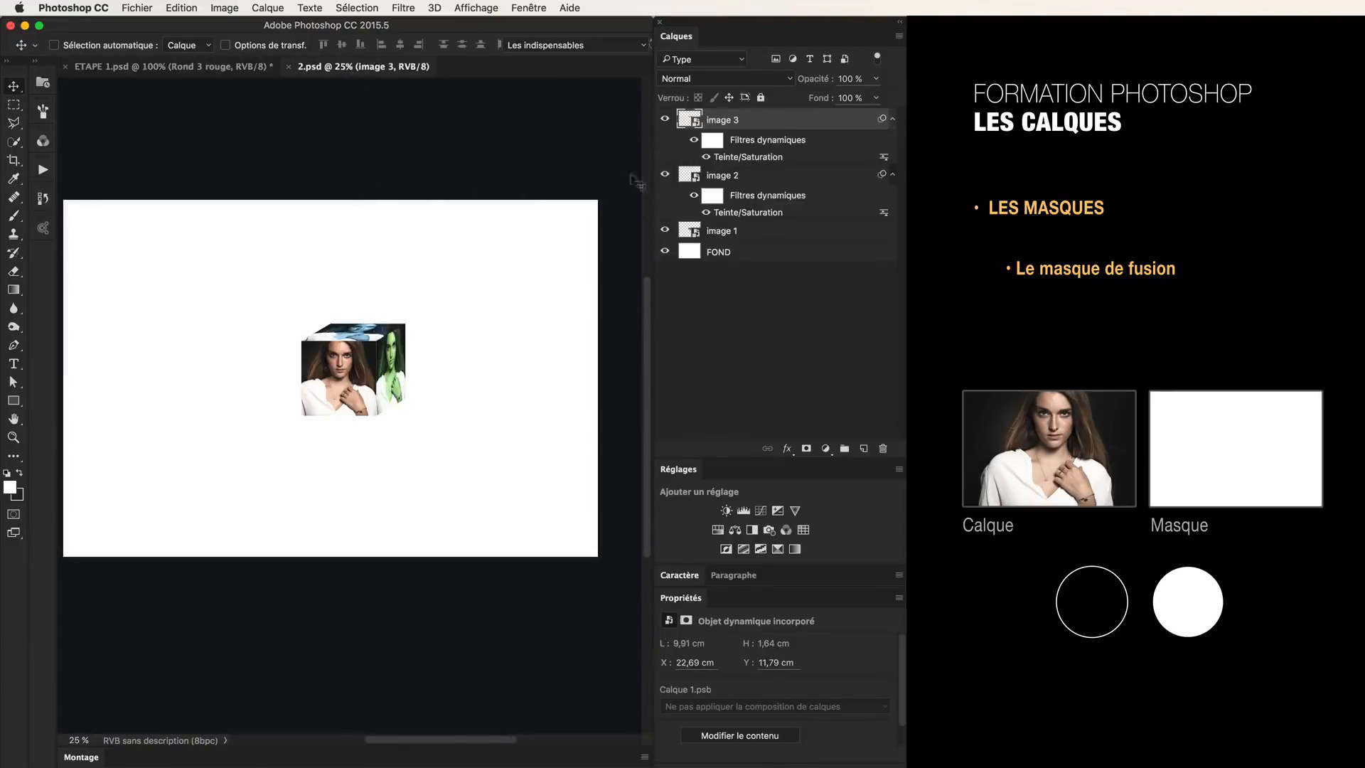
pyautogui.doubleClick(698, 124)
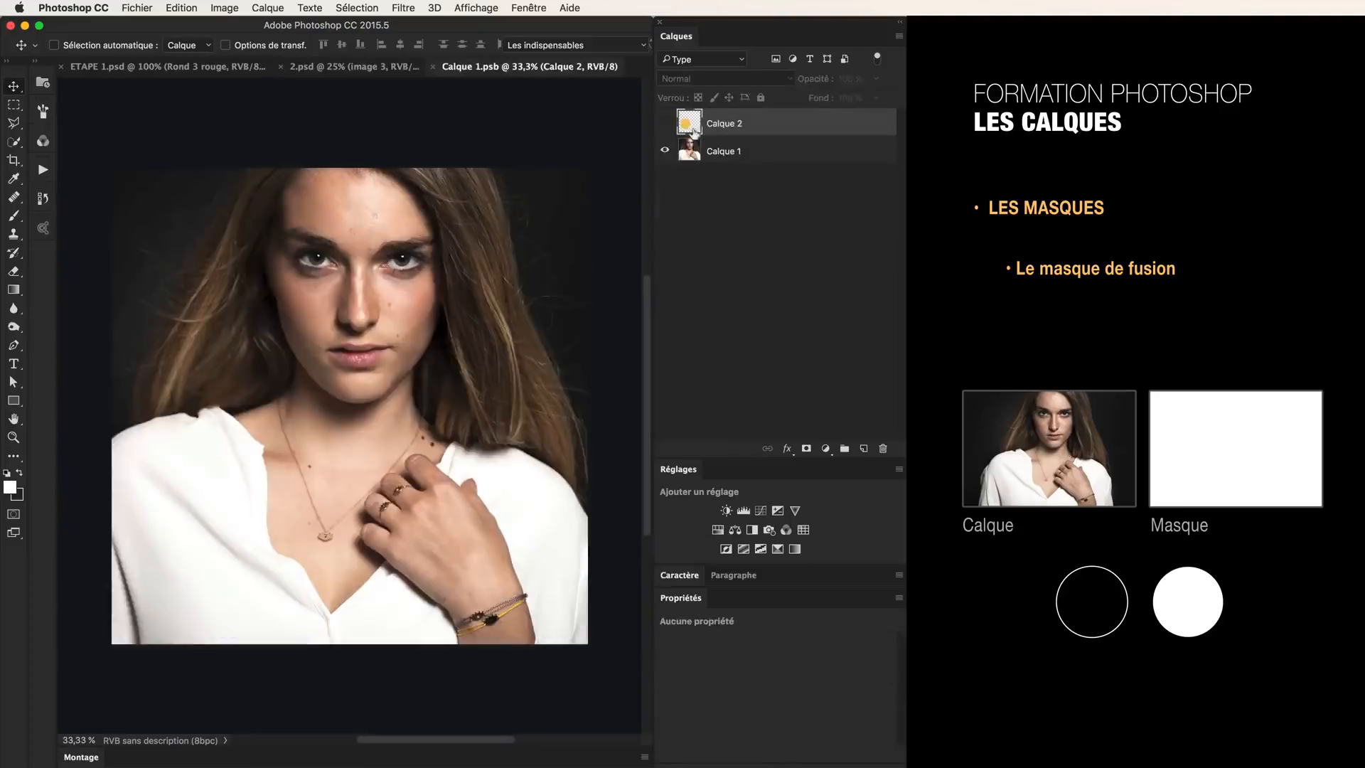
pyautogui.click(664, 125)
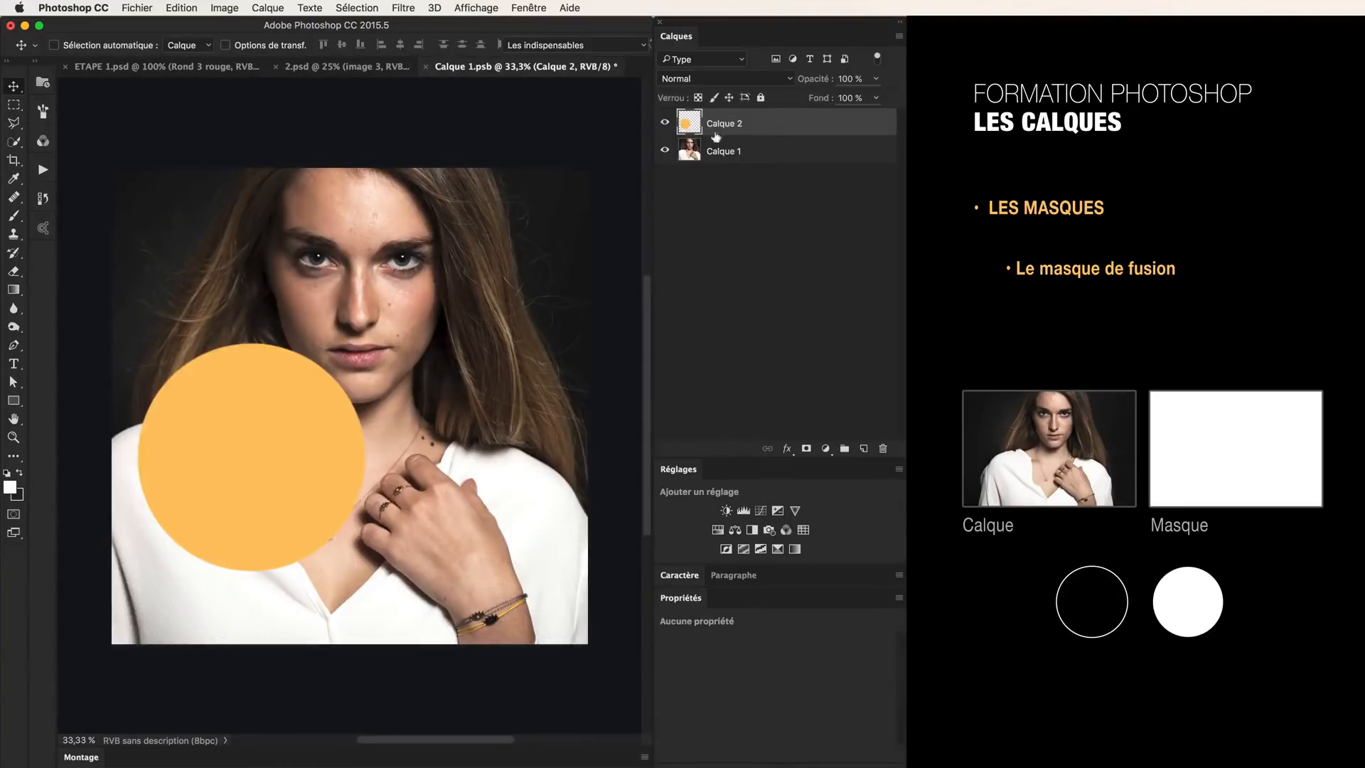
# - Scale the yellow circle on Calque 2 down and position it over the woman's neckline
pyautogui.press('super+t')
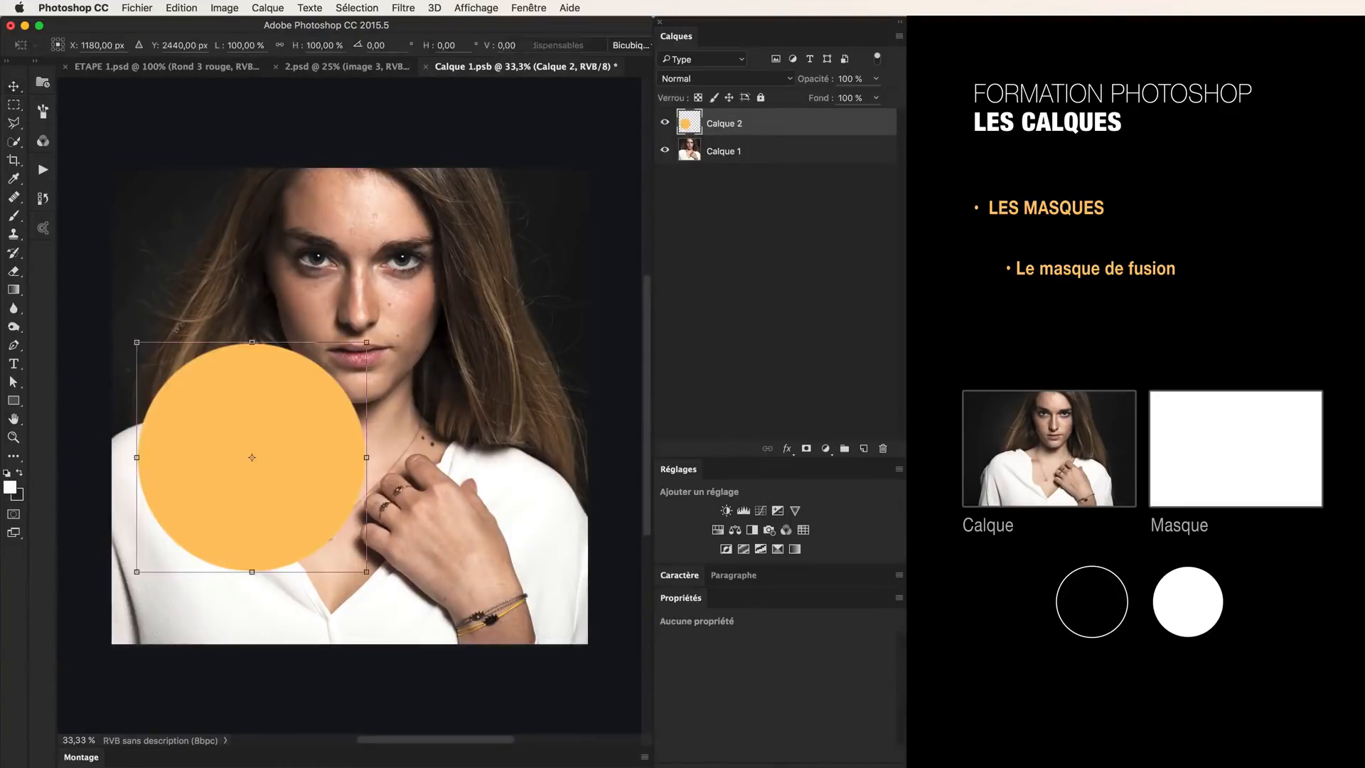
pyautogui.moveTo(139, 342); pyautogui.dragTo(197, 403)
pyautogui.moveTo(285, 445); pyautogui.dragTo(280, 459)
pyautogui.press('Return')
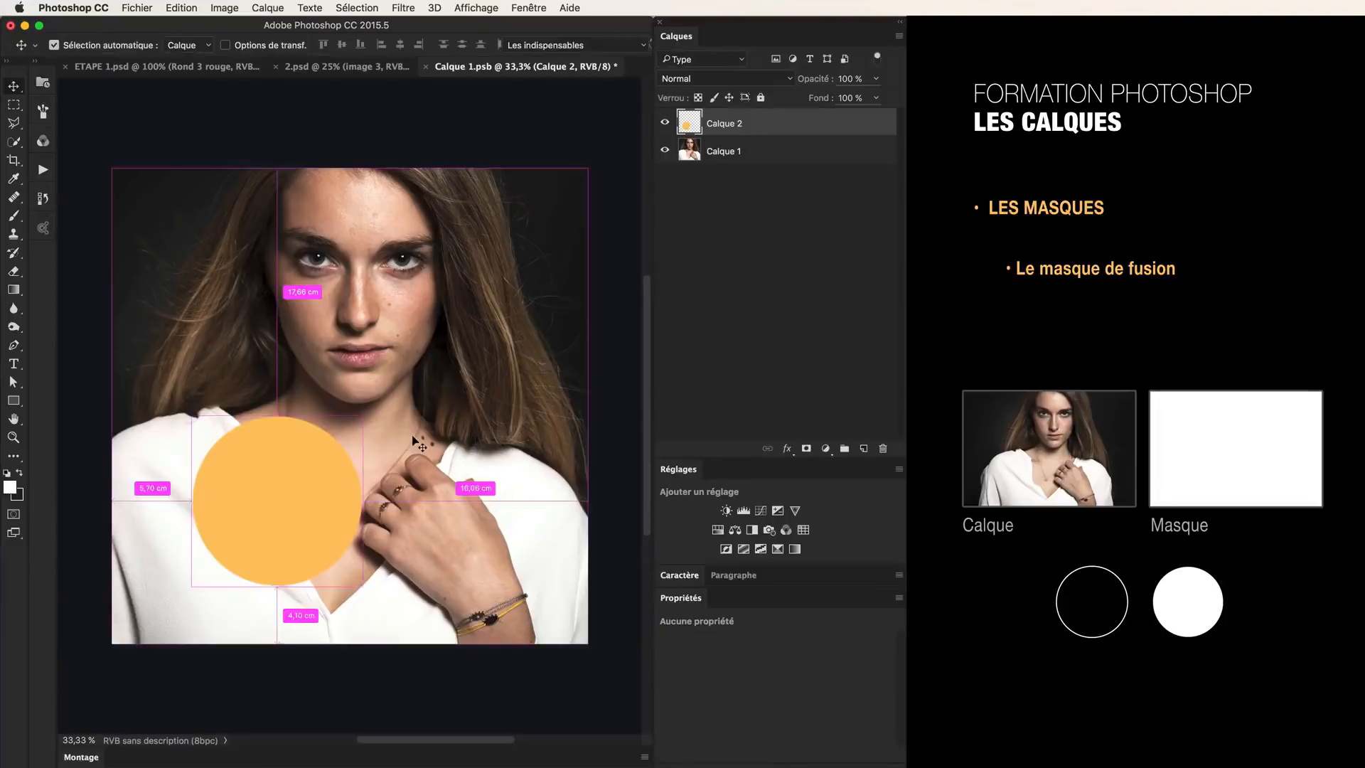
# - Add a white layer mask to Calque 2
pyautogui.press('super+plus')
pyautogui.press('super+plus')
pyautogui.press('super+plus')
pyautogui.scroll(-10, 380, 369)
pyautogui.hscroll(-8, 380, 369)
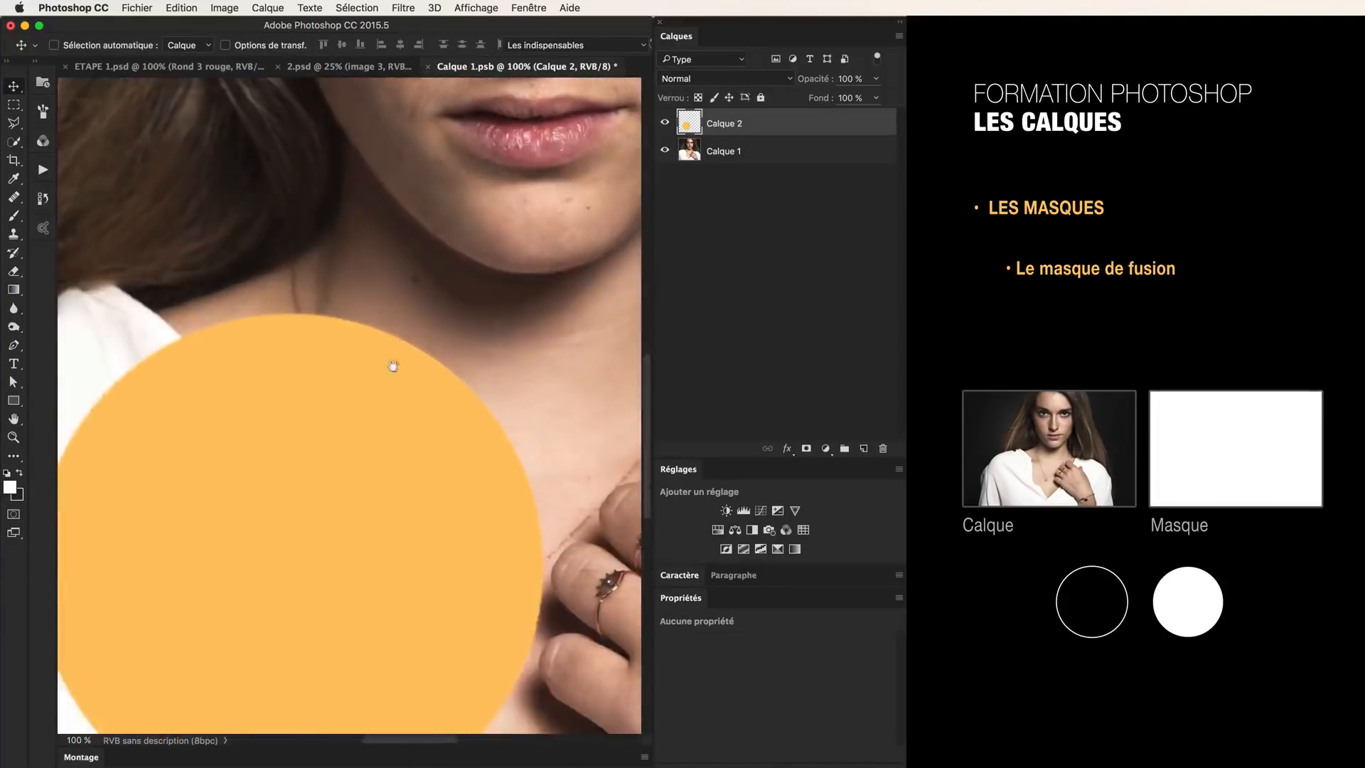
pyautogui.click(806, 448)
# - Paint black on the Calque 2 mask with a 255 px brush to hide the left part of the yellow circle
pyautogui.moveTo(410, 388); pyautogui.dragTo(332, 349)
pyautogui.click(14, 217)
pyautogui.click(19, 474)
pyautogui.press(']')
pyautogui.press(']')
pyautogui.press(']')
pyautogui.press(']')
pyautogui.moveTo(121, 289)
pyautogui.mouseDown()
pyautogui.moveTo(121, 511)
pyautogui.moveTo(123, 179)
pyautogui.moveTo(252, 458)
pyautogui.moveTo(181, 184)
pyautogui.moveTo(316, 365)
pyautogui.moveTo(397, 546)
pyautogui.moveTo(410, 637)
pyautogui.moveTo(300, 414)
pyautogui.moveTo(380, 678)
pyautogui.moveTo(206, 584)
pyautogui.moveTo(228, 600)
pyautogui.mouseUp()
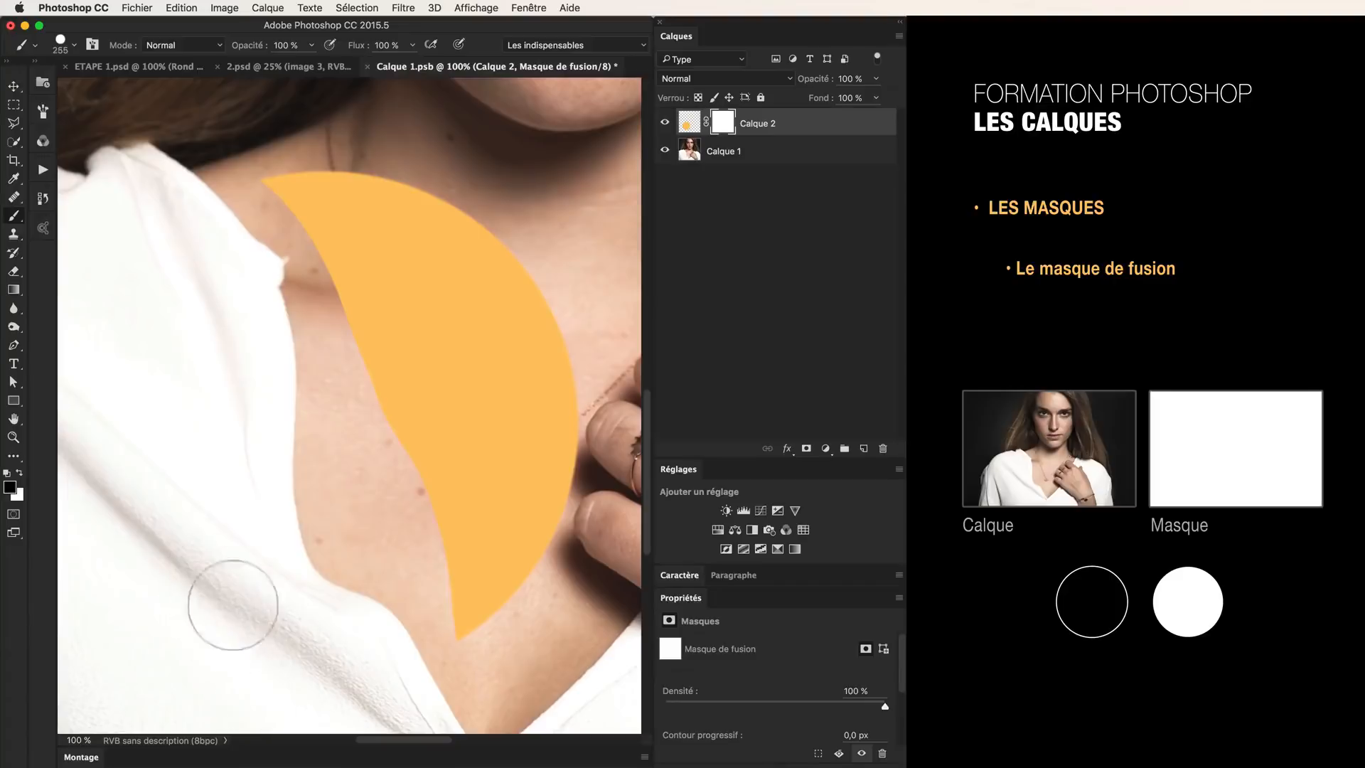
# - Paint white on the Calque 2 mask to restore part of the circle's cut edge, and hide the area again with black
pyautogui.click(19, 473)
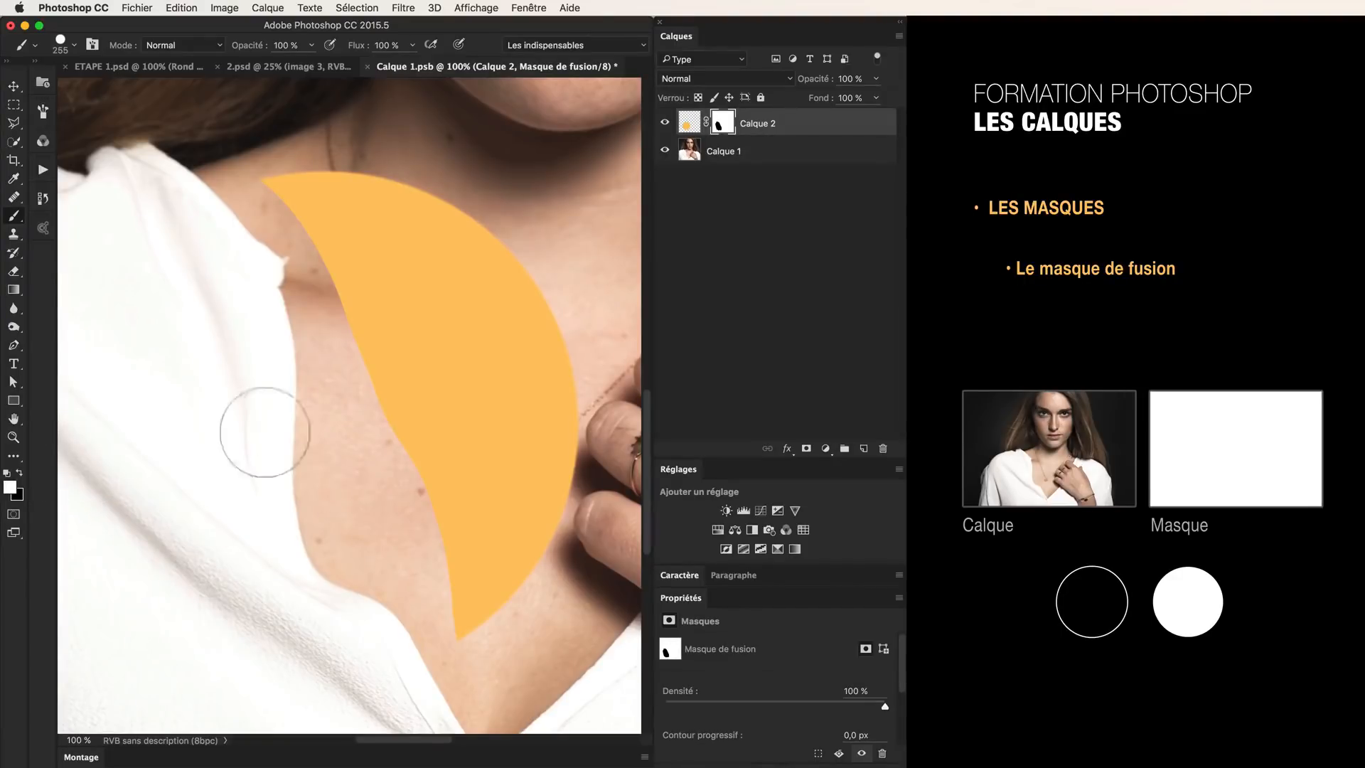
pyautogui.moveTo(372, 426)
pyautogui.mouseDown()
pyautogui.moveTo(372, 390)
pyautogui.moveTo(391, 490)
pyautogui.mouseUp()
pyautogui.press('x')
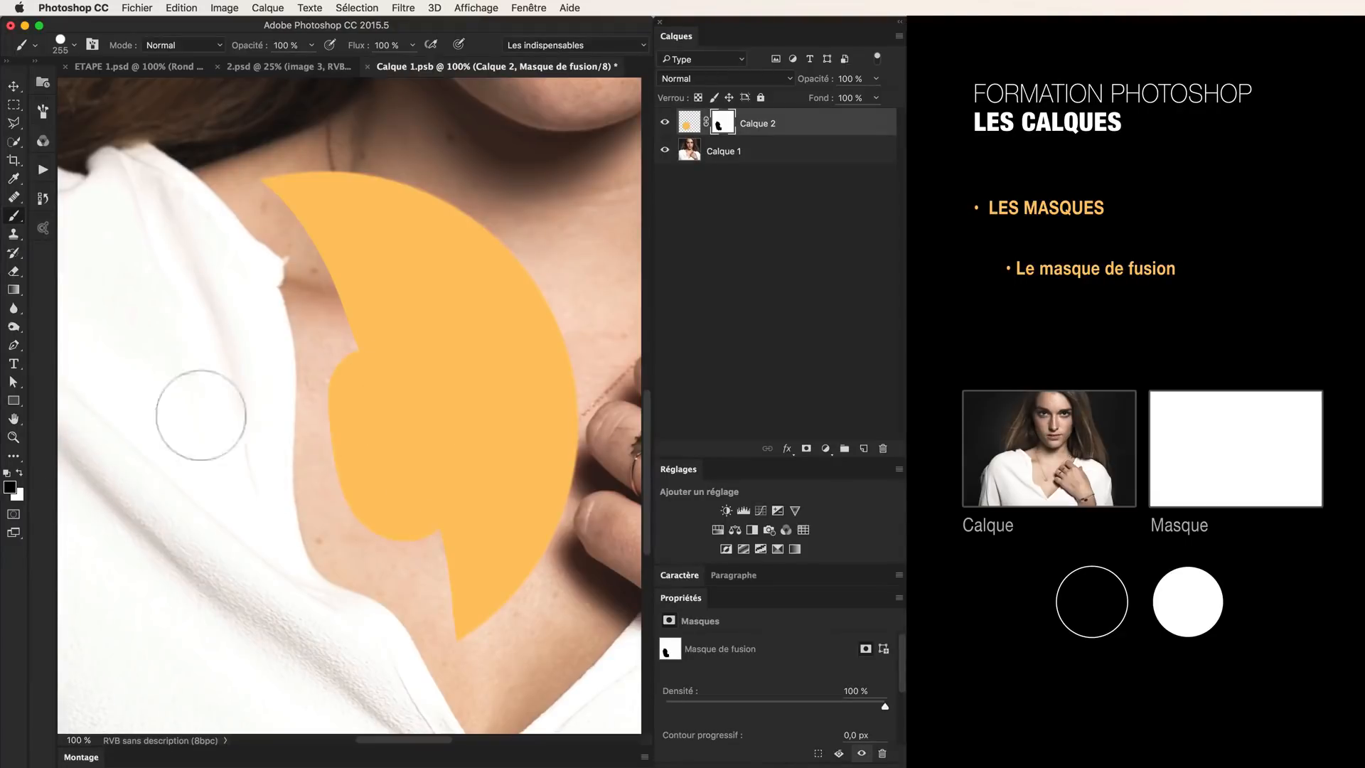
pyautogui.moveTo(392, 366)
pyautogui.mouseDown()
pyautogui.moveTo(356, 377)
pyautogui.moveTo(364, 500)
pyautogui.moveTo(424, 518)
pyautogui.mouseUp()
# - Paint white on the Calque 2 mask to restore the yellow circle up to the edge of the white blouse
pyautogui.press('x')
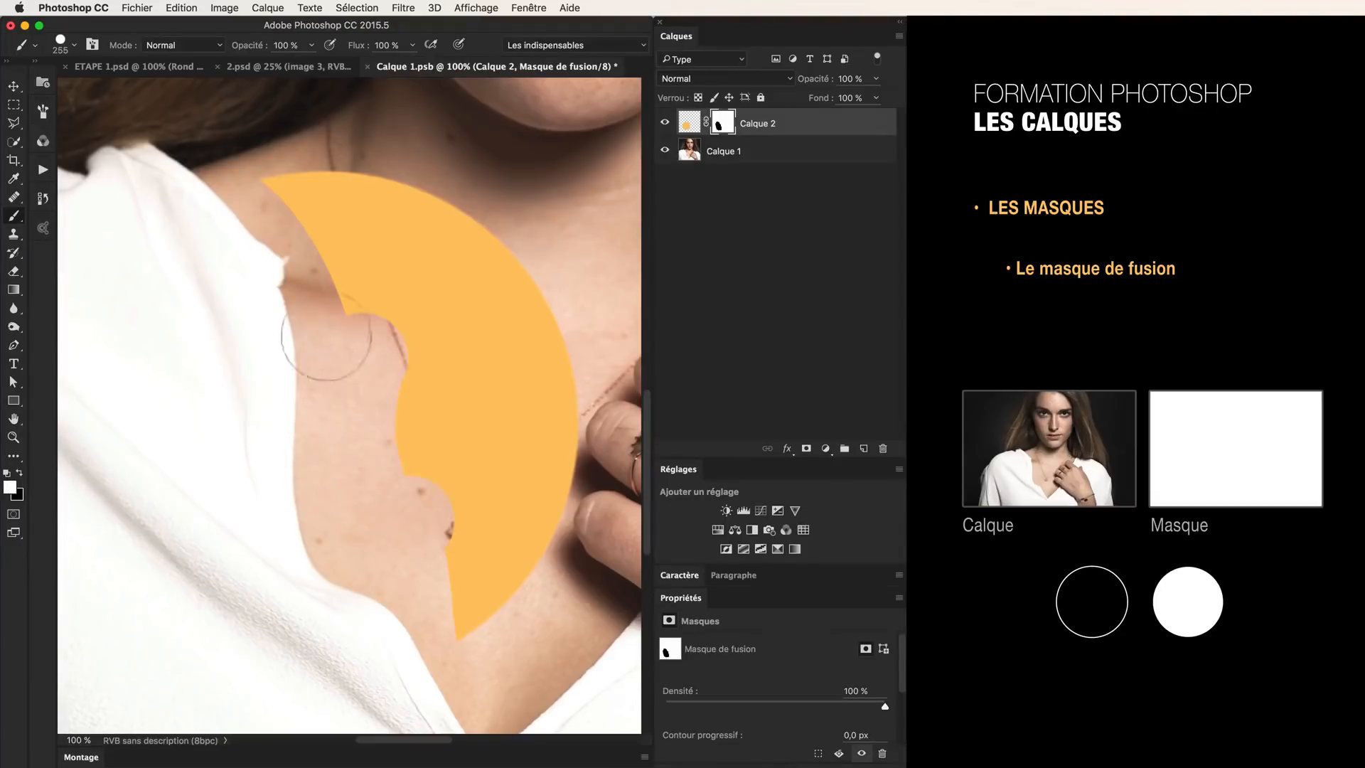
pyautogui.moveTo(335, 303)
pyautogui.mouseDown()
pyautogui.moveTo(344, 511)
pyautogui.moveTo(364, 552)
pyautogui.moveTo(472, 633)
pyautogui.mouseUp()
pyautogui.moveTo(429, 511)
pyautogui.mouseDown()
pyautogui.moveTo(394, 282)
pyautogui.moveTo(393, 437)
pyautogui.moveTo(283, 183)
pyautogui.moveTo(342, 318)
pyautogui.moveTo(325, 251)
pyautogui.moveTo(264, 184)
pyautogui.mouseUp()
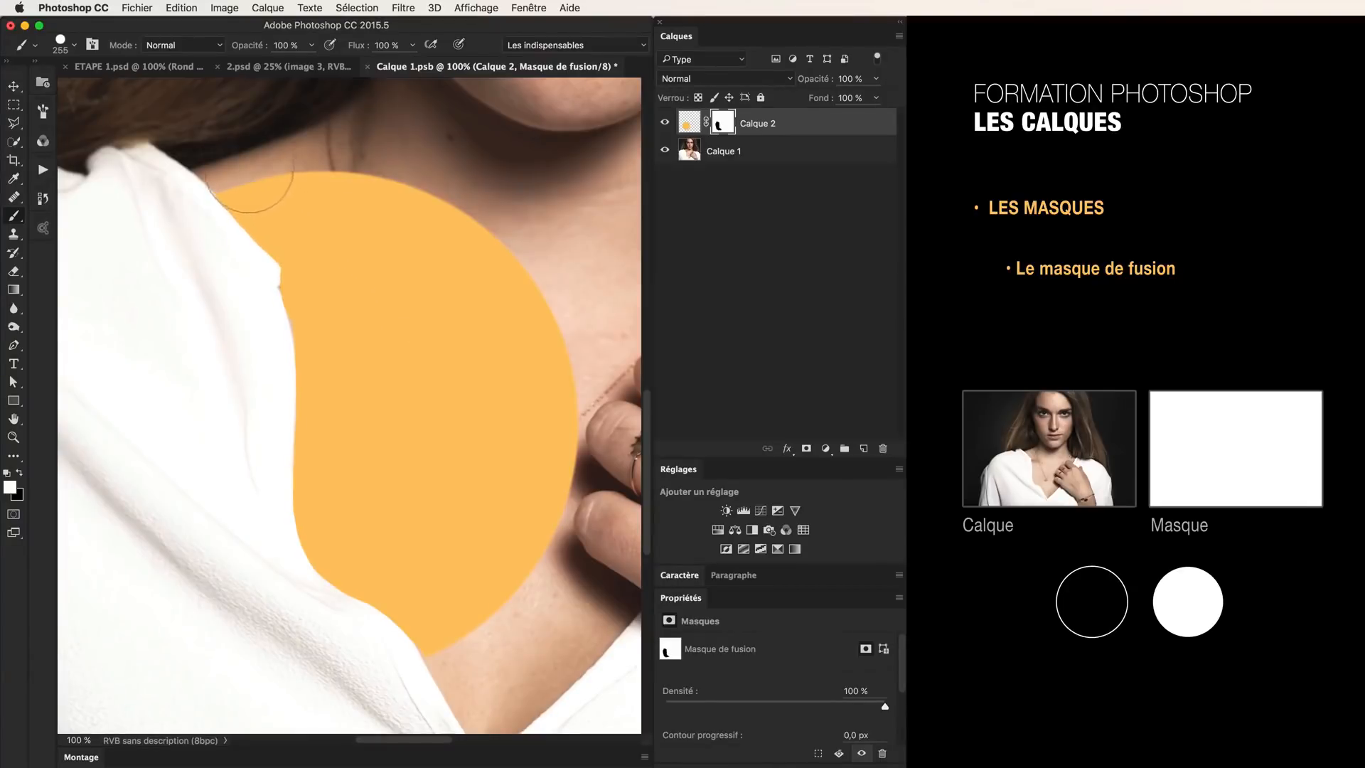
# - Unlink the mask from Calque 2, scale only the yellow circle down, and reposition it beside the blouse edge
pyautogui.press('super+minus')
pyautogui.press('super+minus')
pyautogui.press('super+minus')
pyautogui.moveTo(448, 354); pyautogui.dragTo(430, 381)
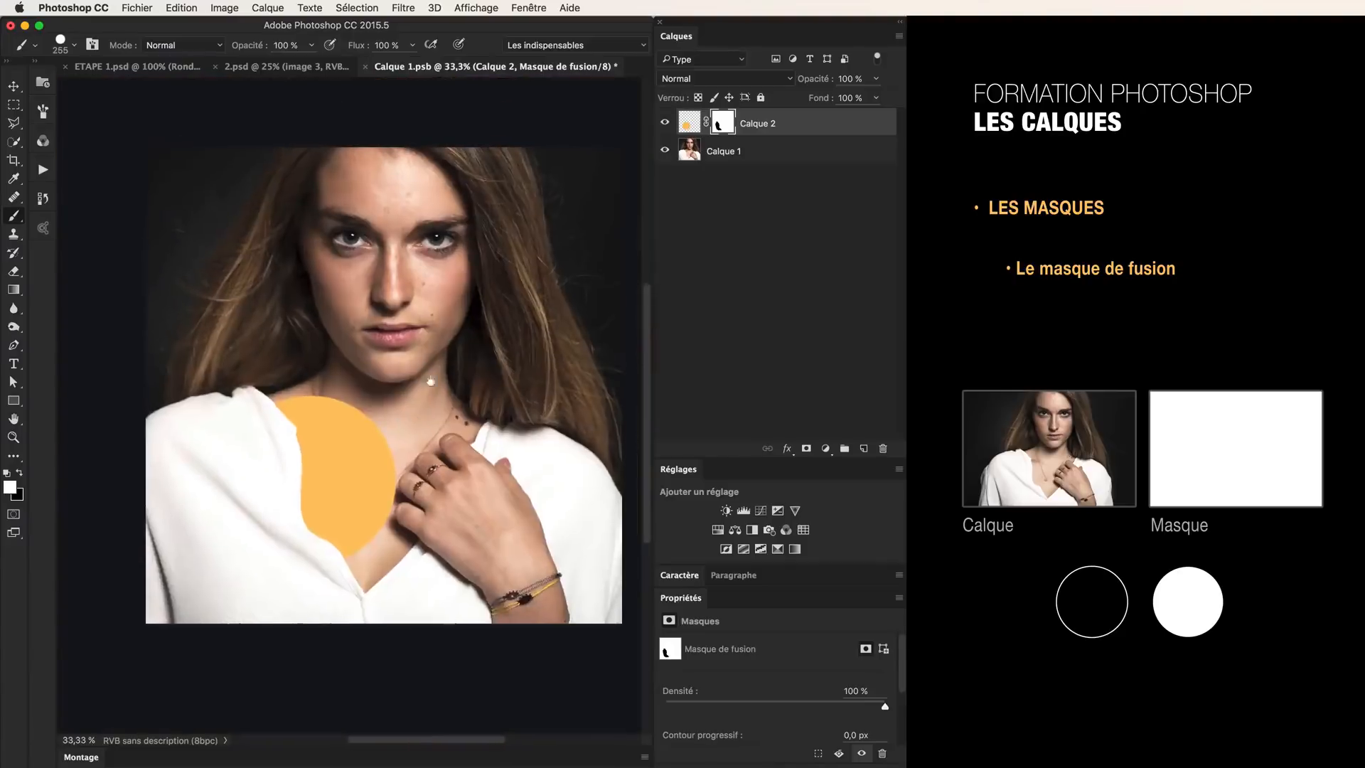
pyautogui.click(689, 125)
pyautogui.press('v')
pyautogui.hotkey('ctrl', 't')
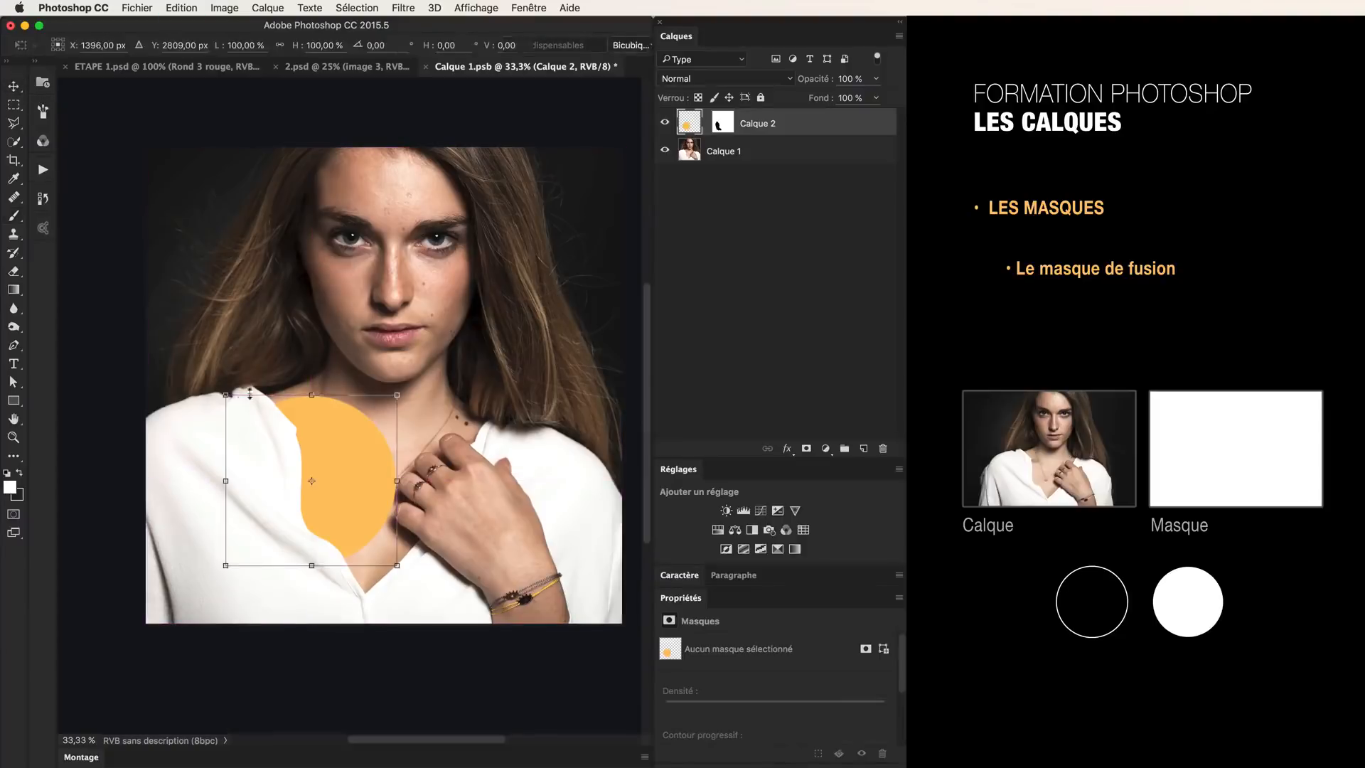
pyautogui.moveTo(221, 393); pyautogui.dragTo(271, 440)
pyautogui.moveTo(342, 474)
pyautogui.mouseDown()
pyautogui.moveTo(298, 471)
pyautogui.moveTo(330, 489)
pyautogui.moveTo(350, 461)
pyautogui.mouseUp()
pyautogui.press('Return')
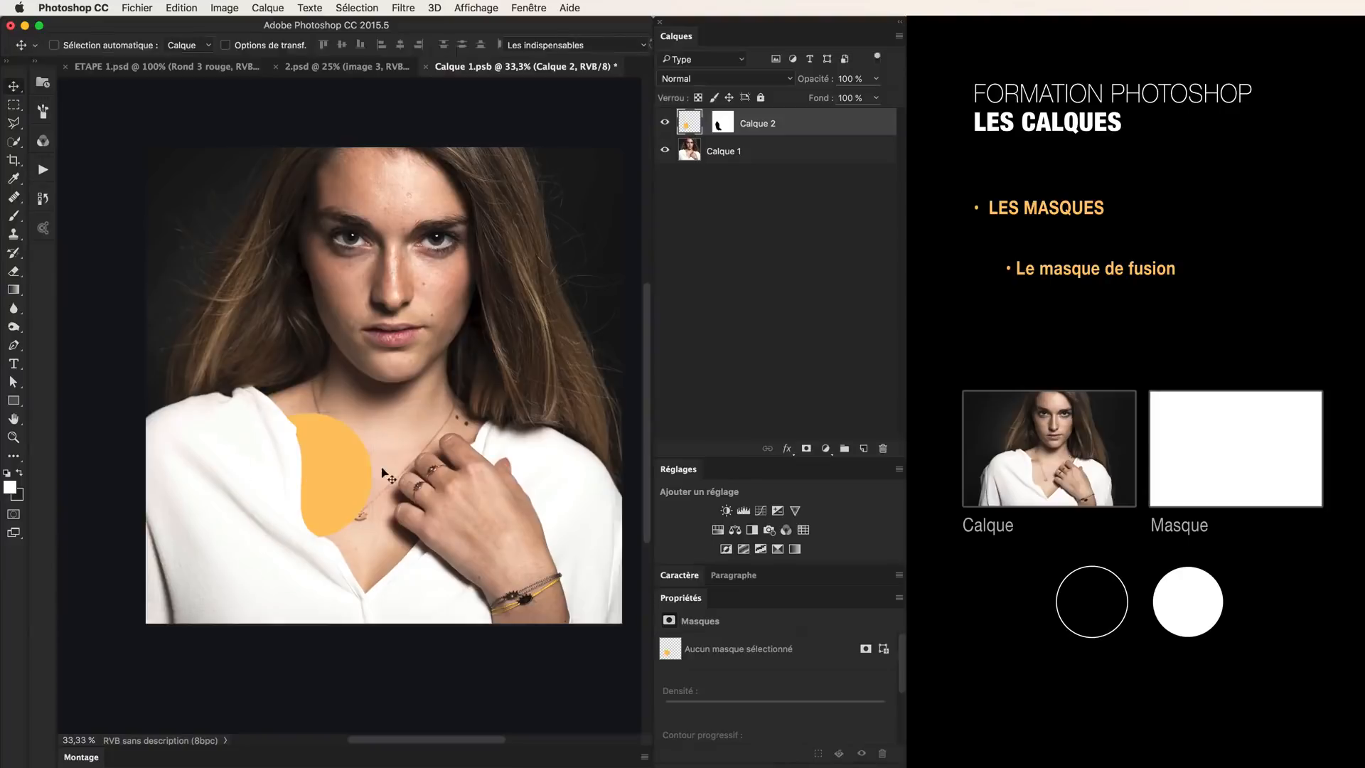
# - Relink the mask to Calque 2, and temporarily disable and re-enable it to compare the circle with and without masking
pyautogui.press('super+plus')
pyautogui.moveTo(403, 408); pyautogui.dragTo(388, 328)
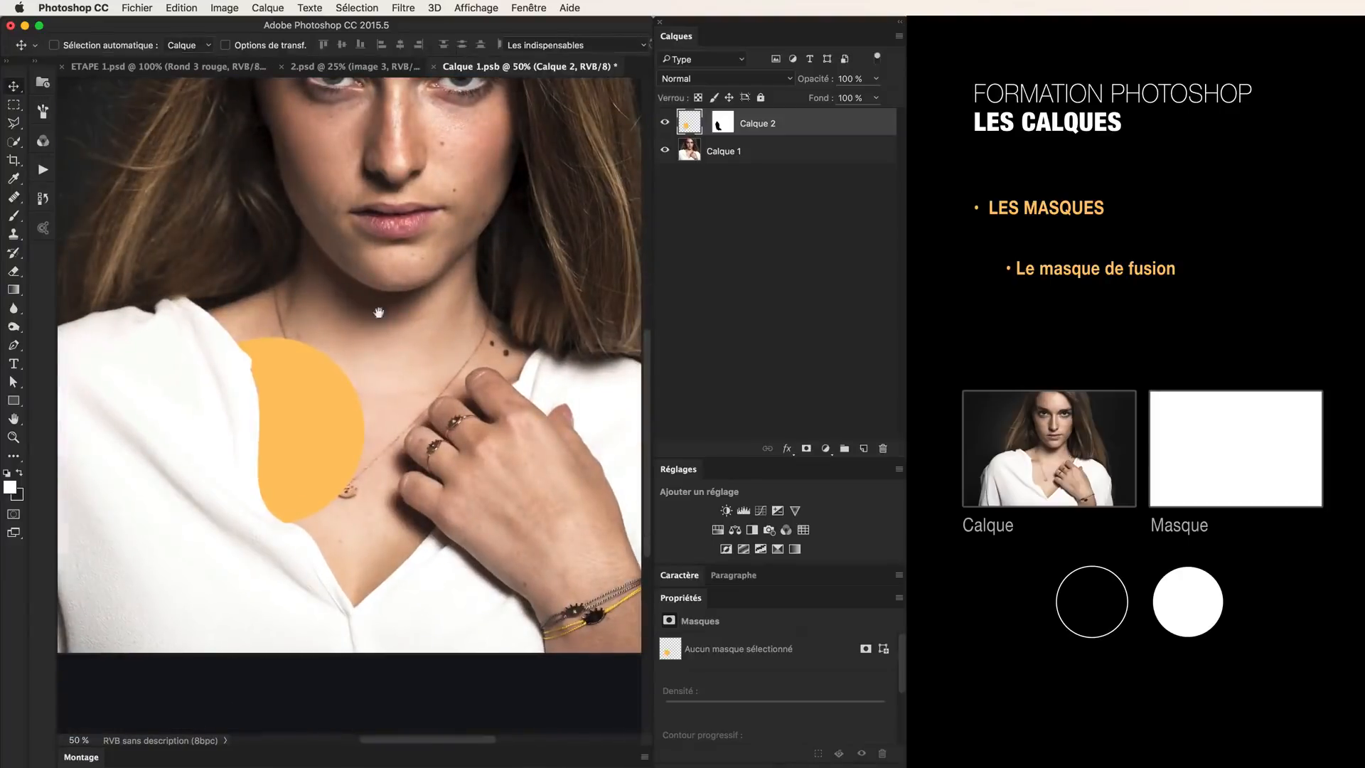
pyautogui.scroll(3, 441, 341)
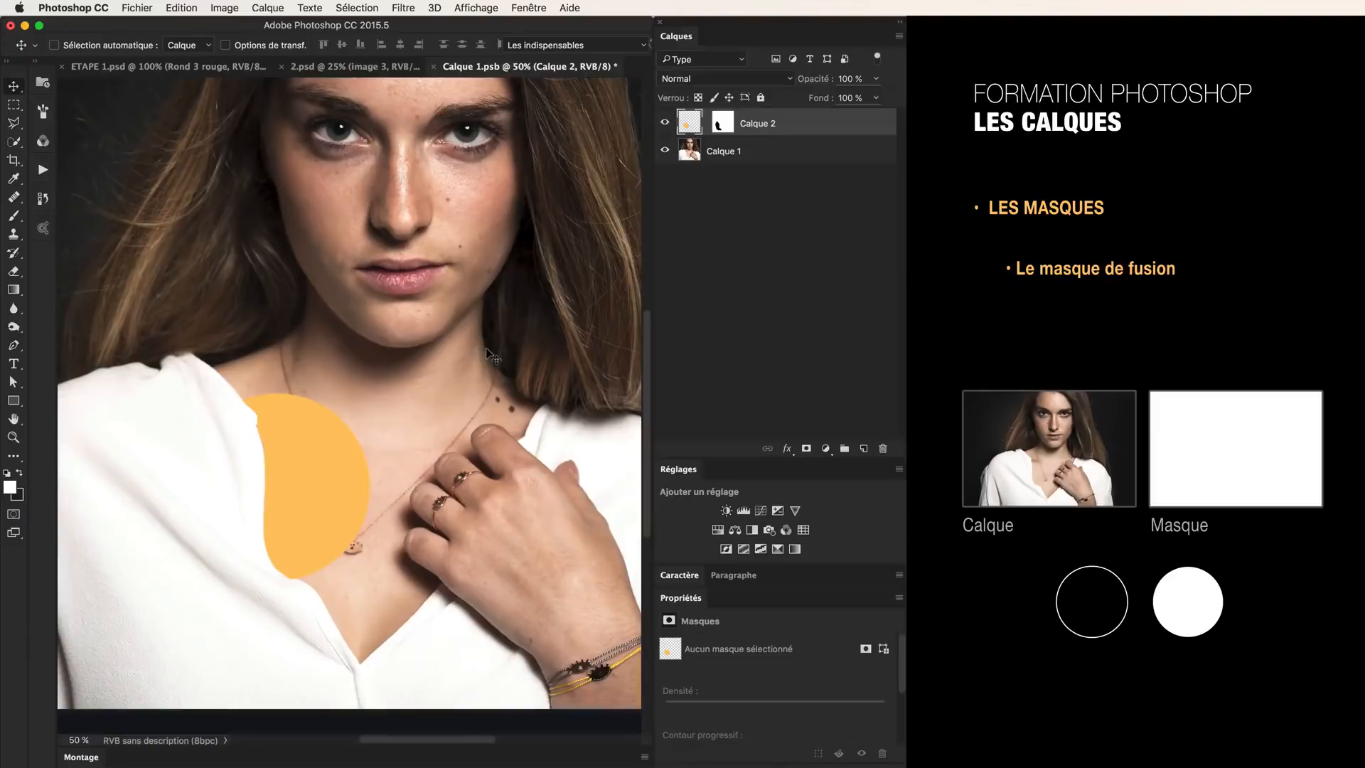
pyautogui.click(706, 122)
pyautogui.keyDown('shift'); pyautogui.click(723, 124); pyautogui.keyUp('shift')
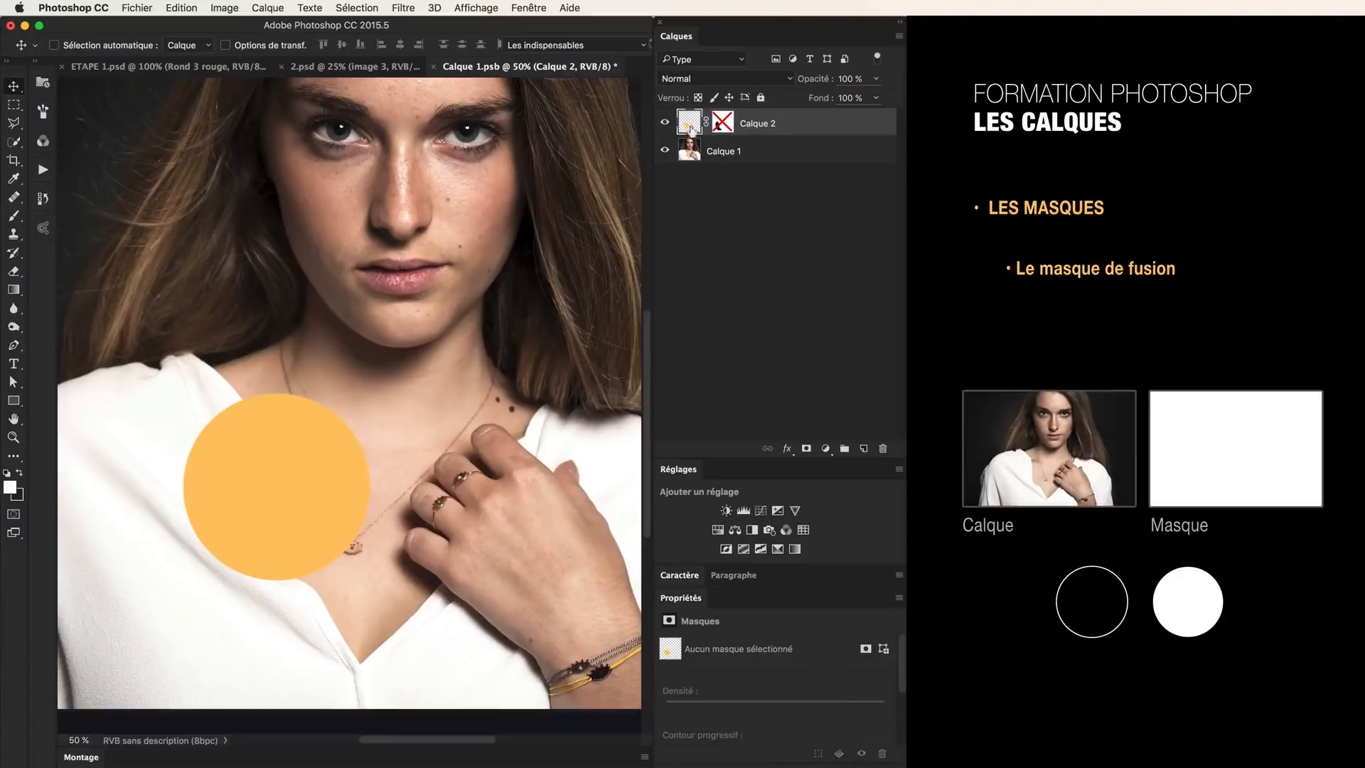
pyautogui.keyDown('shift'); pyautogui.click(726, 126); pyautogui.keyUp('shift')
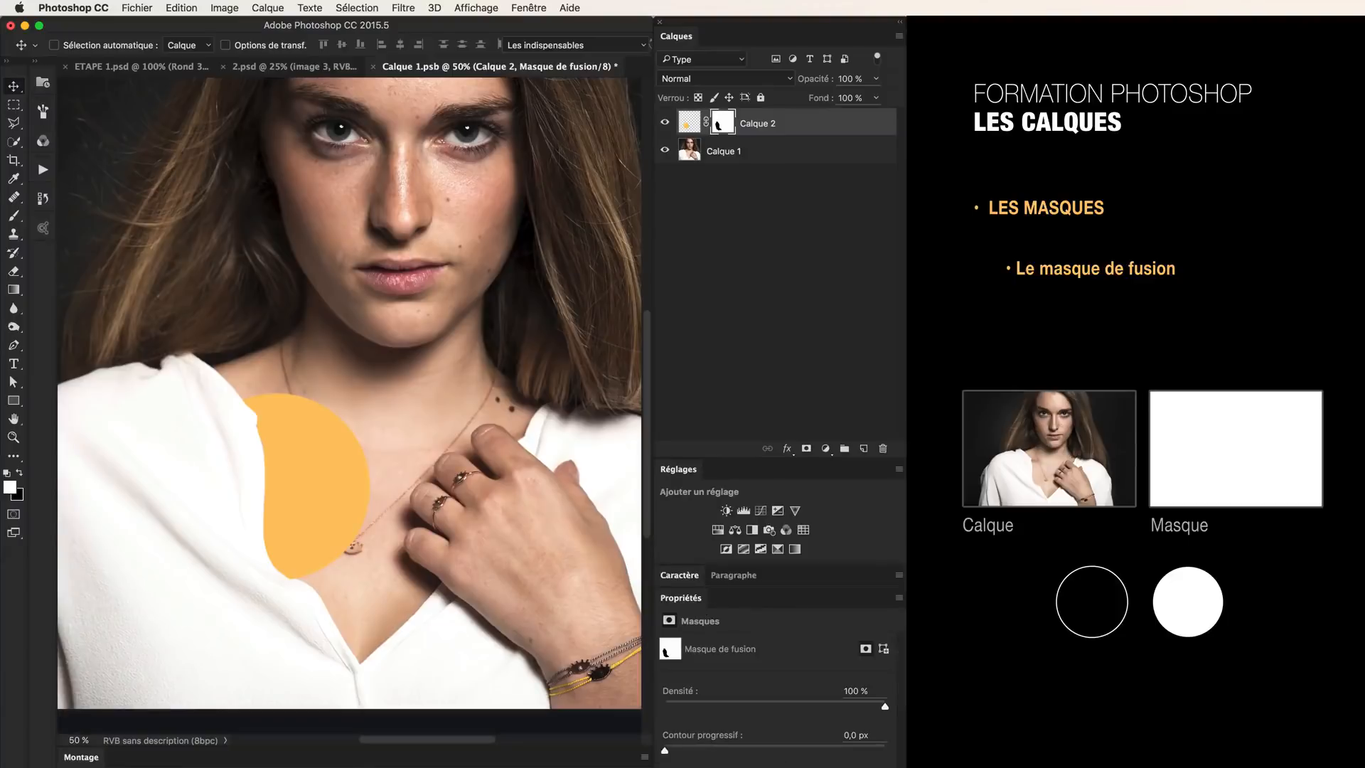
# - Expand the mask properties, lower the density of the Calque 2 mask to about 27%, and inspect the mask alone
pyautogui.moveTo(700, 584); pyautogui.dragTo(704, 470)
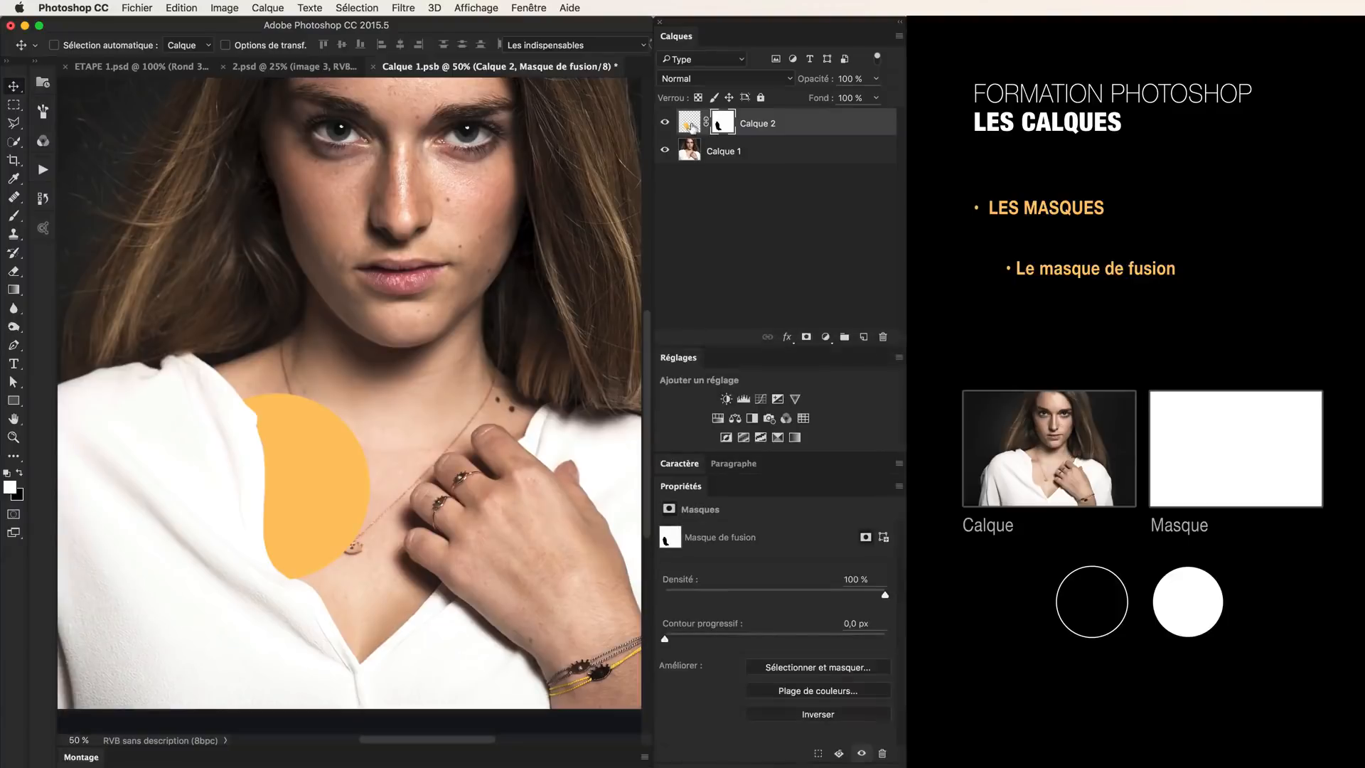
pyautogui.click(691, 127)
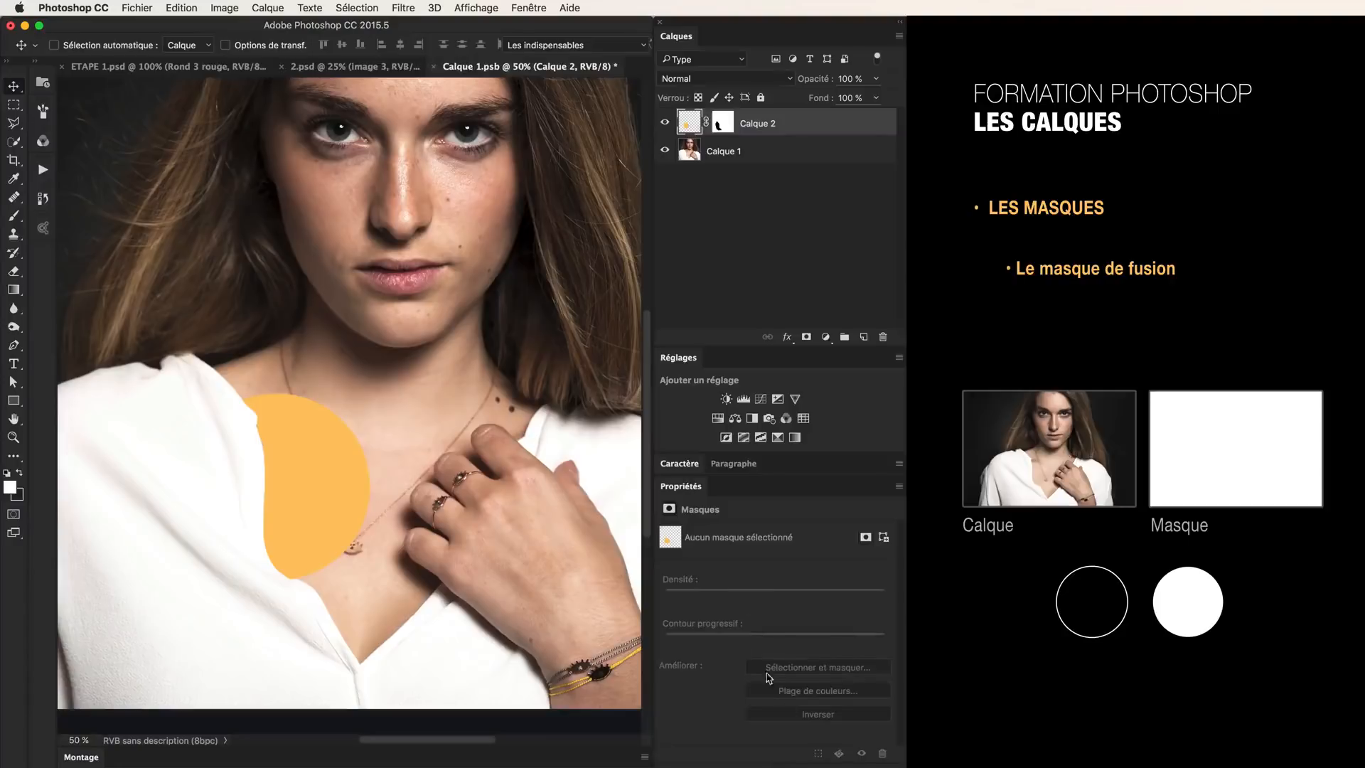
pyautogui.click(721, 125)
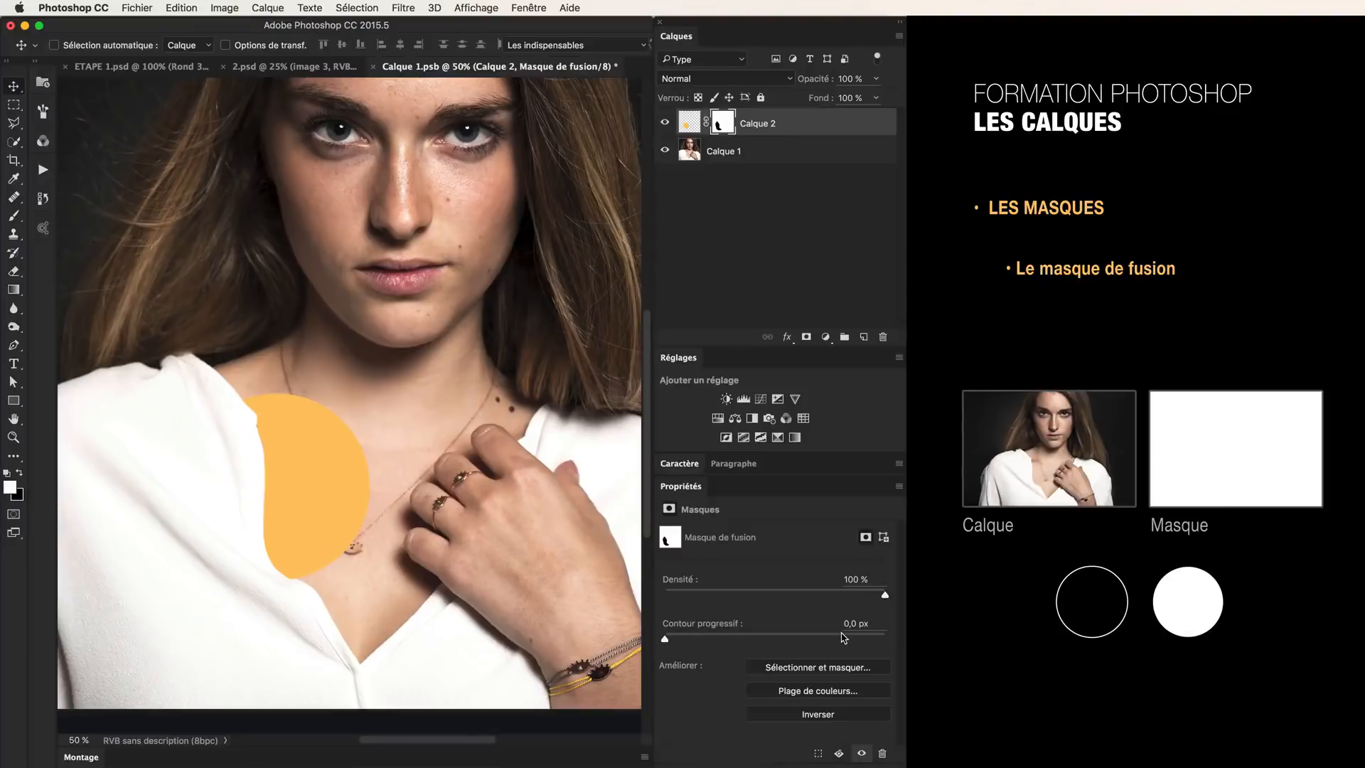
pyautogui.moveTo(885, 596); pyautogui.dragTo(725, 598)
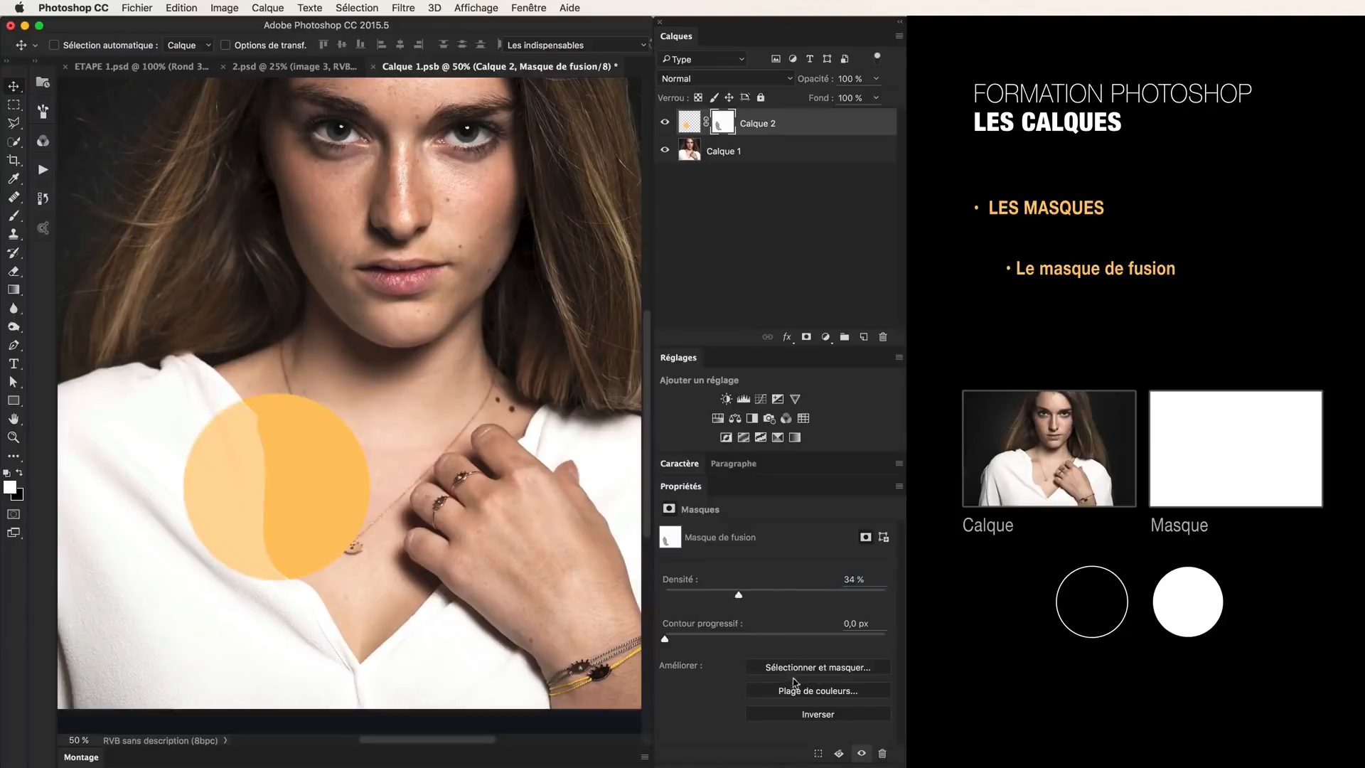
pyautogui.keyDown('alt'); pyautogui.click(721, 126); pyautogui.keyUp('alt')
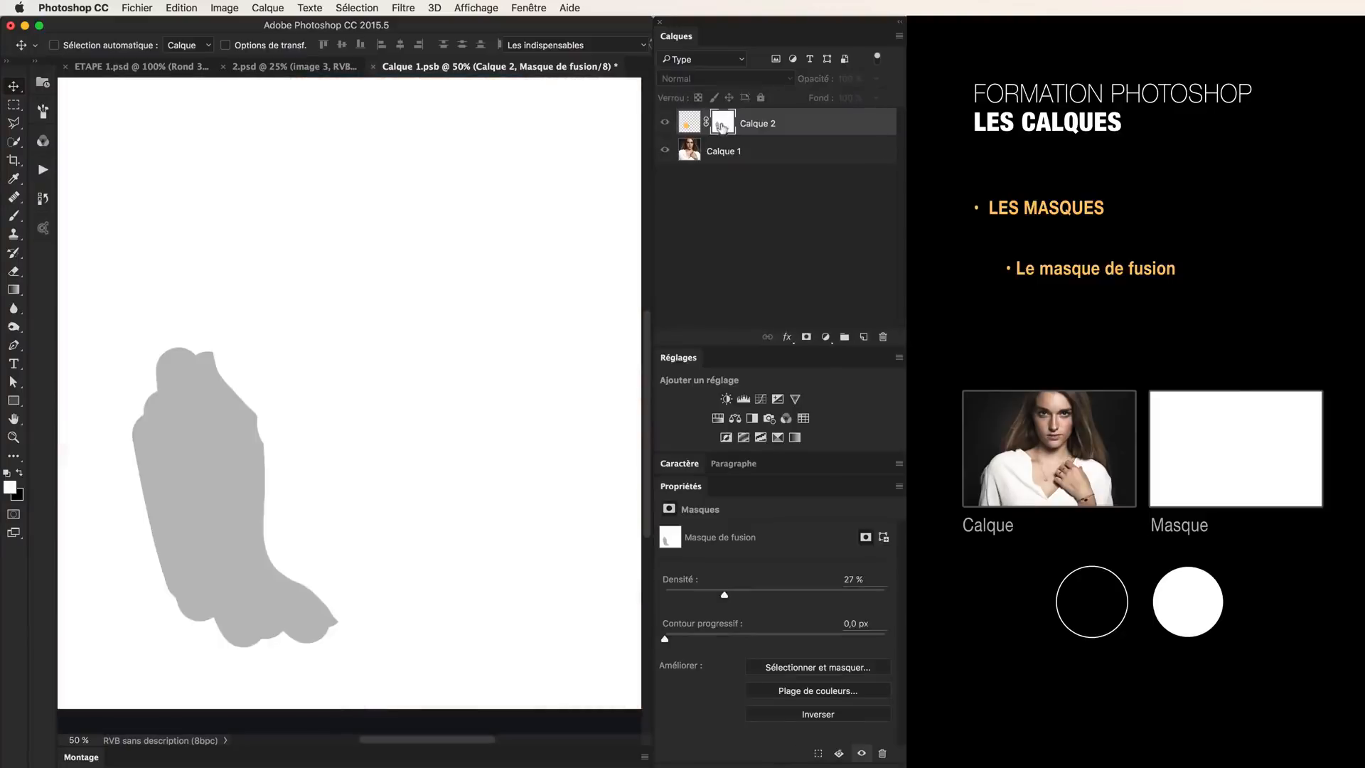
# - Restore the Calque 2 mask density to 100%, and view the mask alone with its feather left at 0 px
pyautogui.keyDown('alt'); pyautogui.click(722, 126); pyautogui.keyUp('alt')
pyautogui.moveTo(724, 595); pyautogui.dragTo(886, 594)
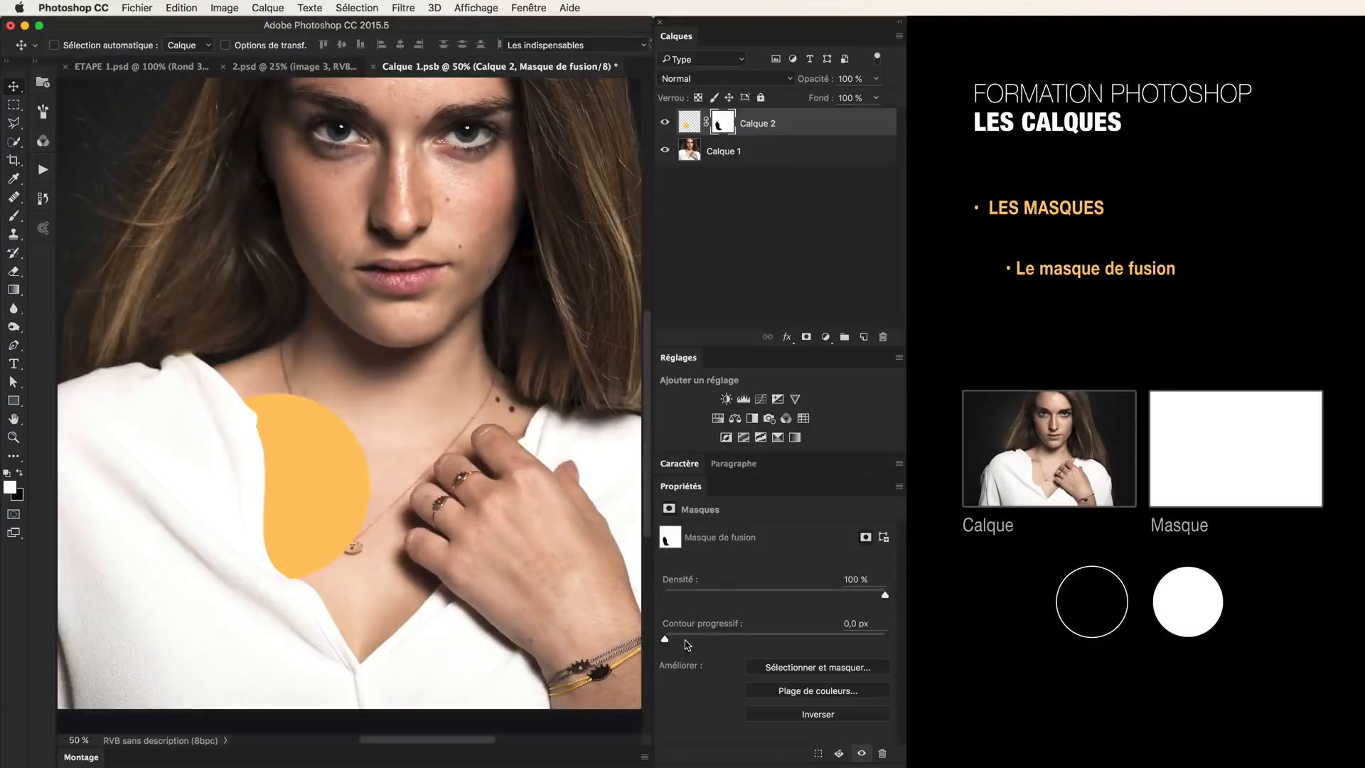
pyautogui.keyDown('alt'); pyautogui.click(721, 125); pyautogui.keyUp('alt')
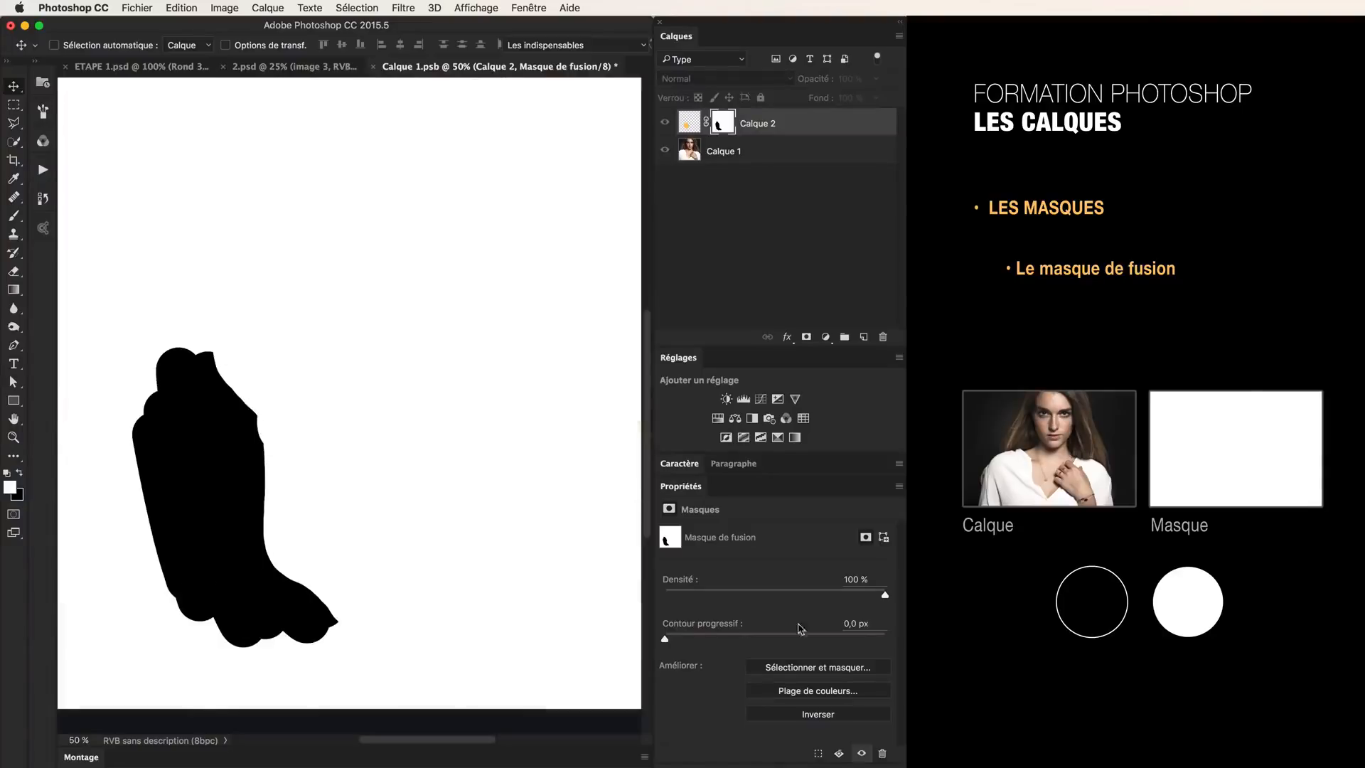
pyautogui.moveTo(666, 639)
pyautogui.mouseDown()
pyautogui.moveTo(903, 647)
pyautogui.moveTo(643, 643)
pyautogui.mouseUp()
pyautogui.keyDown('alt'); pyautogui.click(722, 126); pyautogui.keyUp('alt')
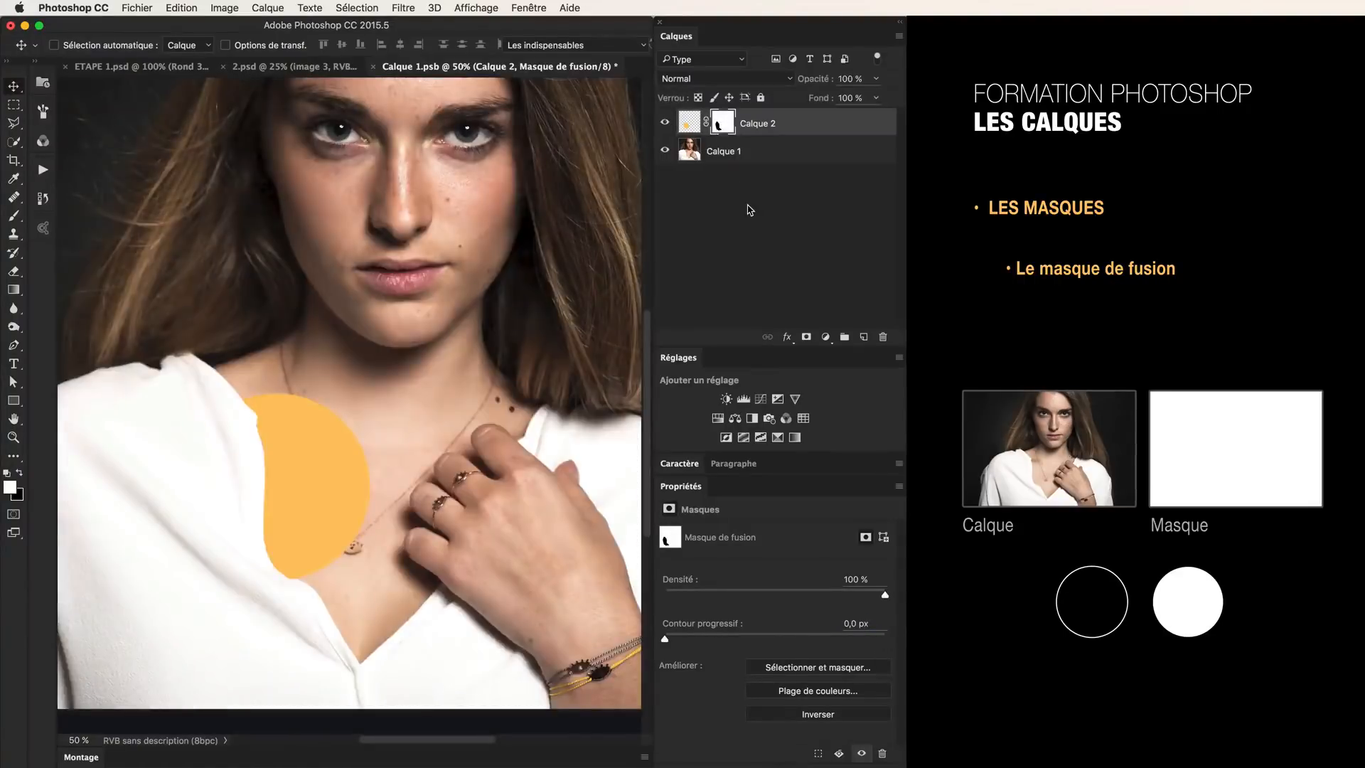
# - Invert the Calque 2 mask and invert it back to compare both versions of the yellow circle
pyautogui.press('m')
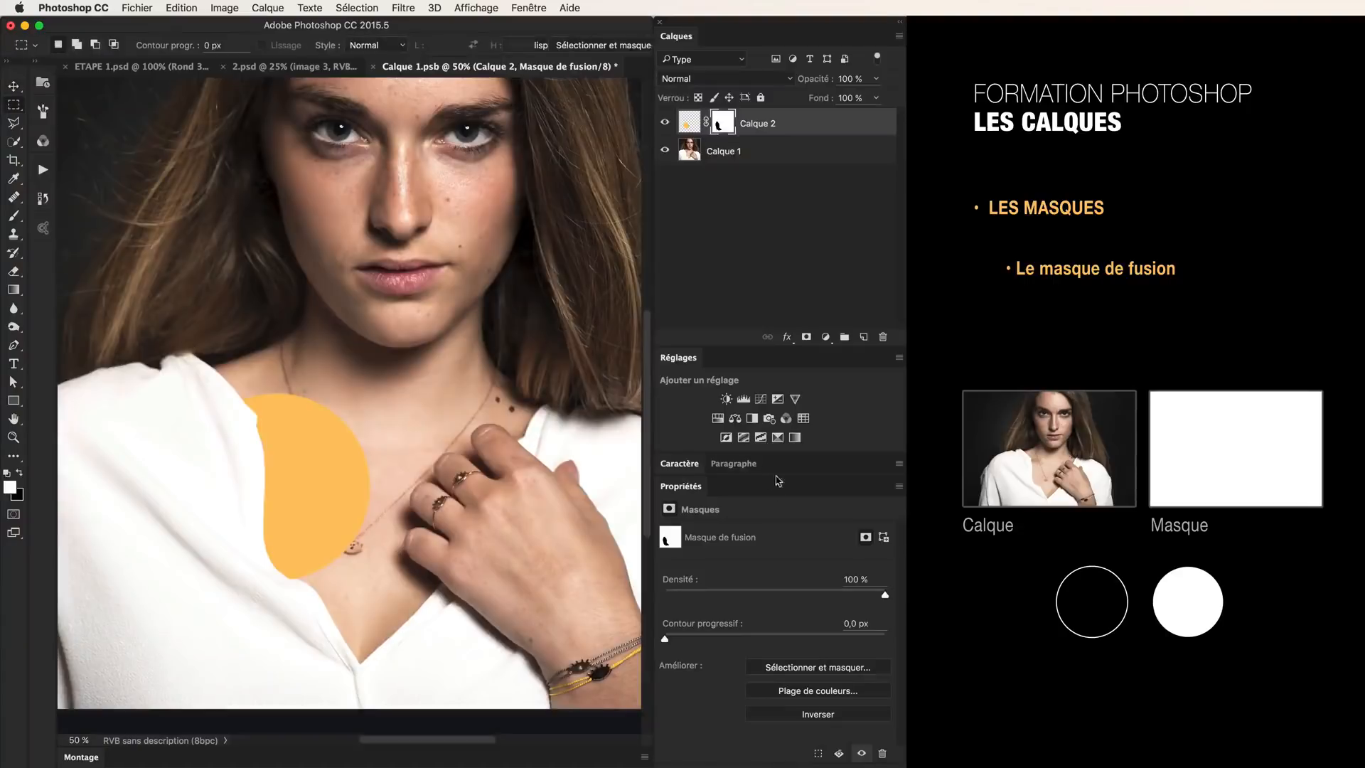
pyautogui.click(832, 715)
pyautogui.click(836, 717)
pyautogui.press('super+i')
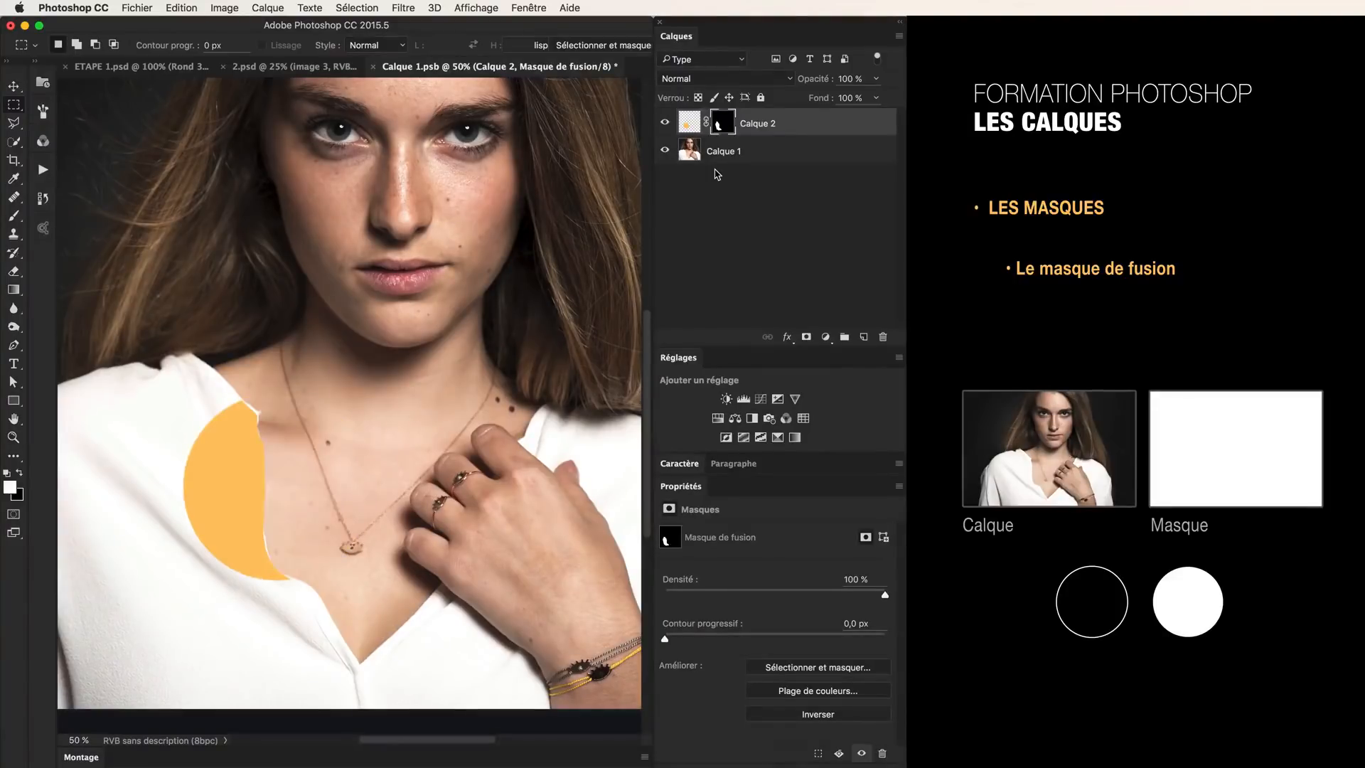
pyautogui.press('super+i')
# - Activate the Brush with black as foreground, and show and hide the red overlay of the Calque 2 mask
pyautogui.press('b')
pyautogui.press('x')
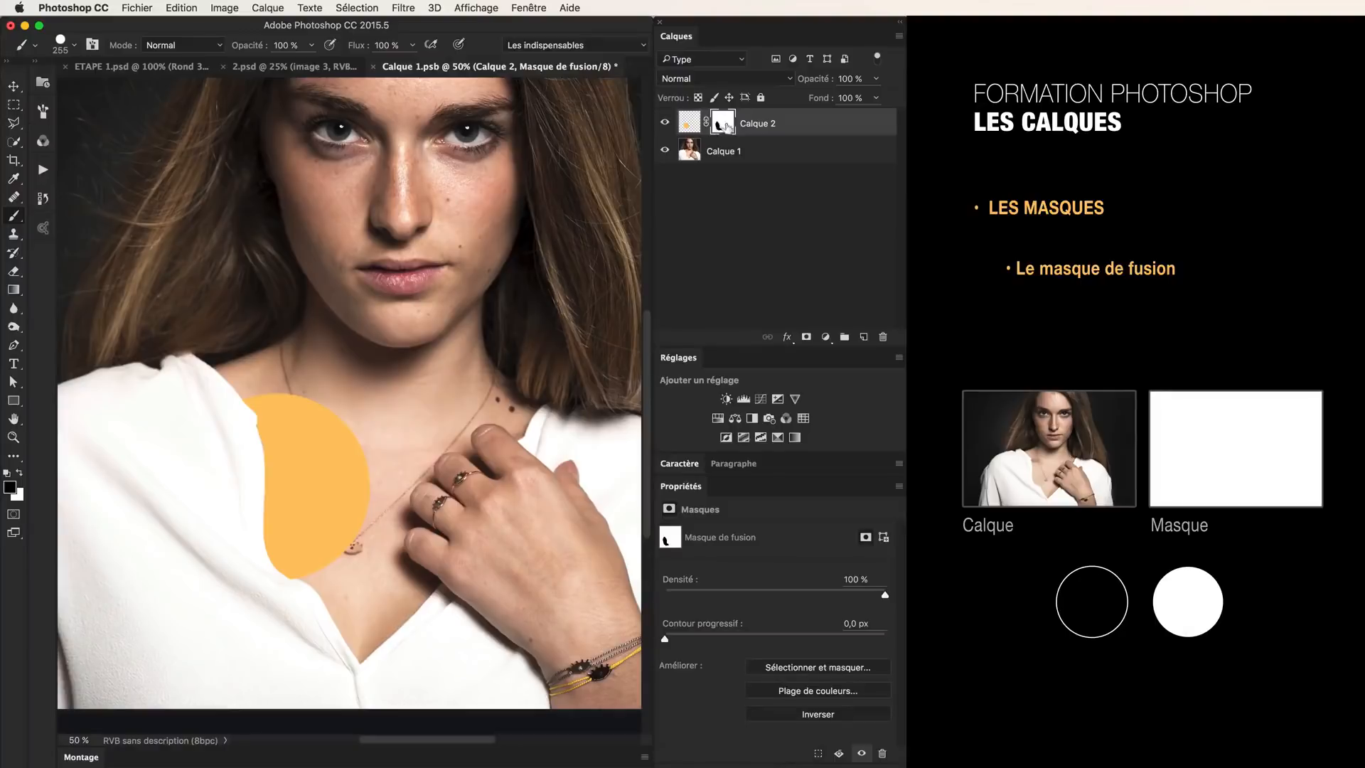
pyautogui.press('\\')
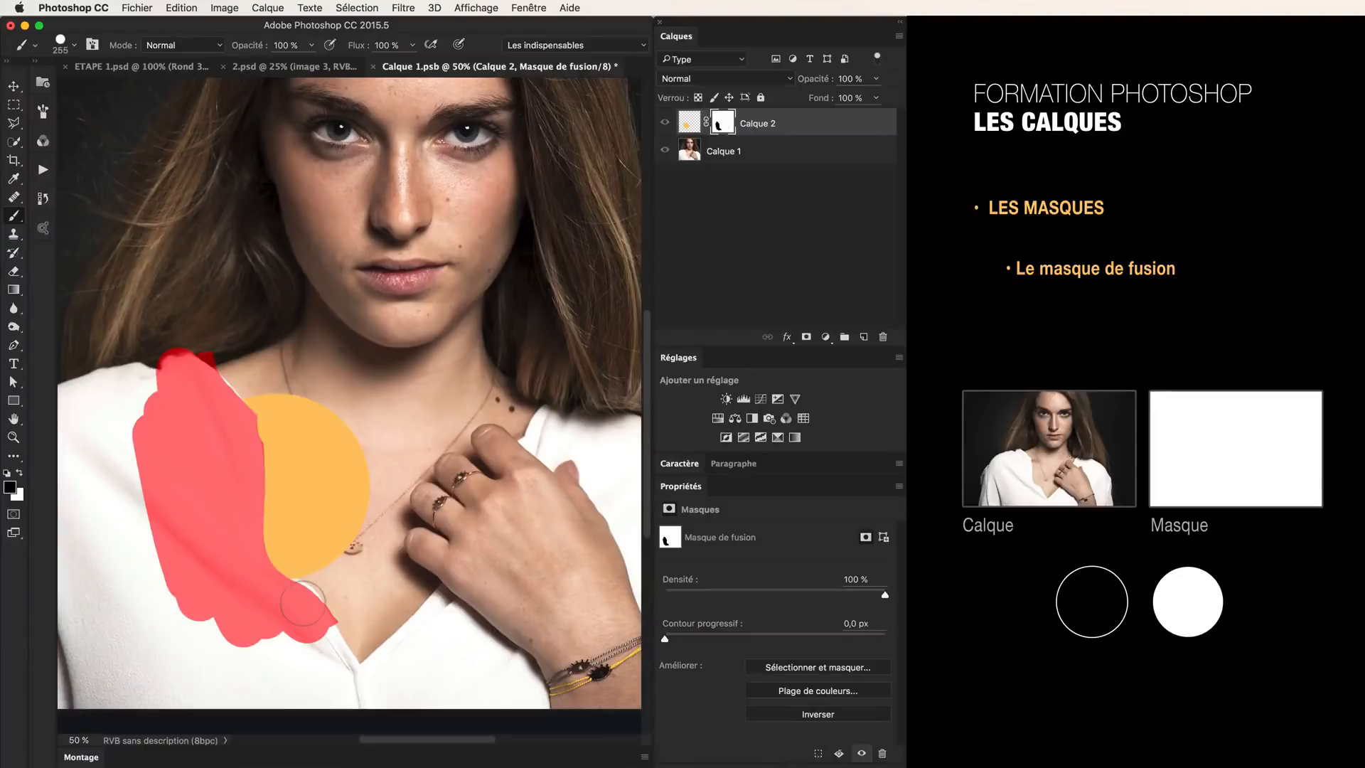
pyautogui.press('\\')
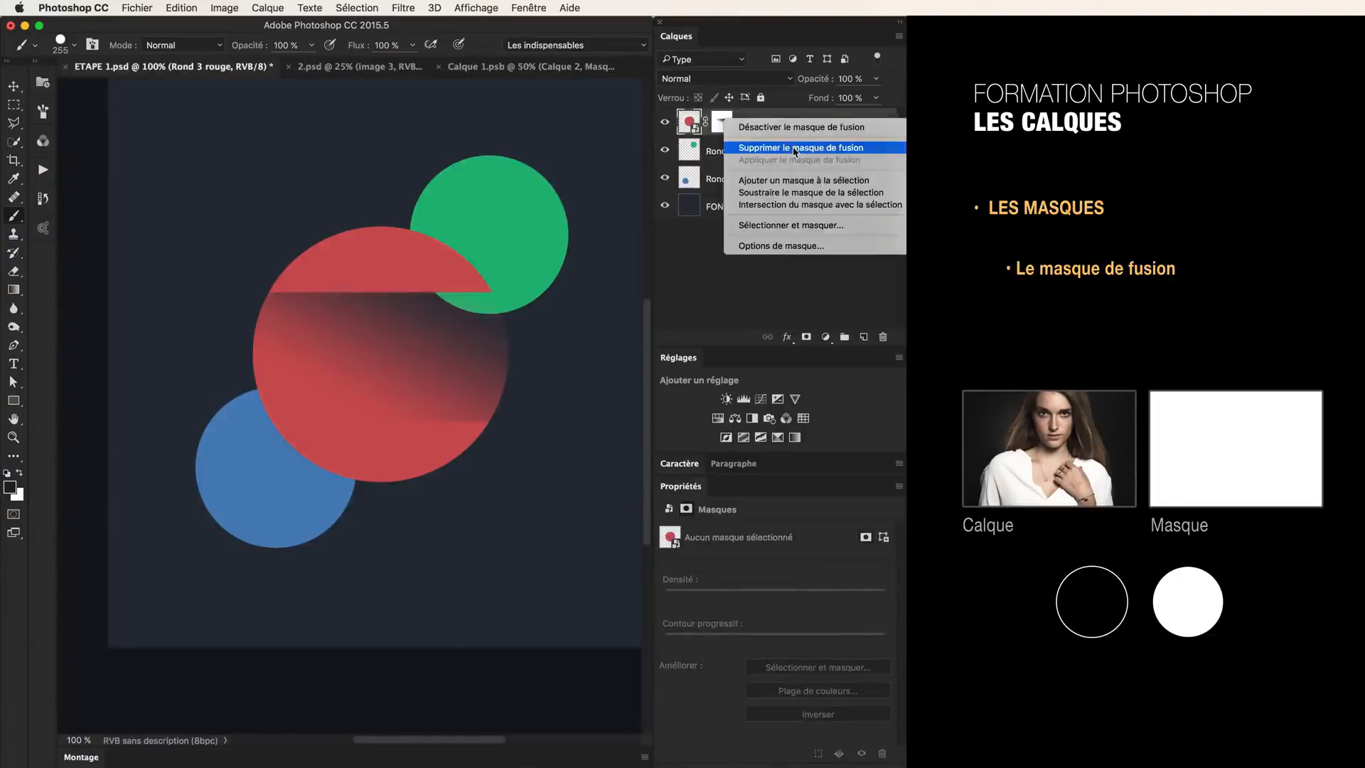
# - Delete the Rond 3 rouge mask in ETAPE 1.psd, and paint a slanted white ring around the red circle on a new layer
pyautogui.click(795, 148)
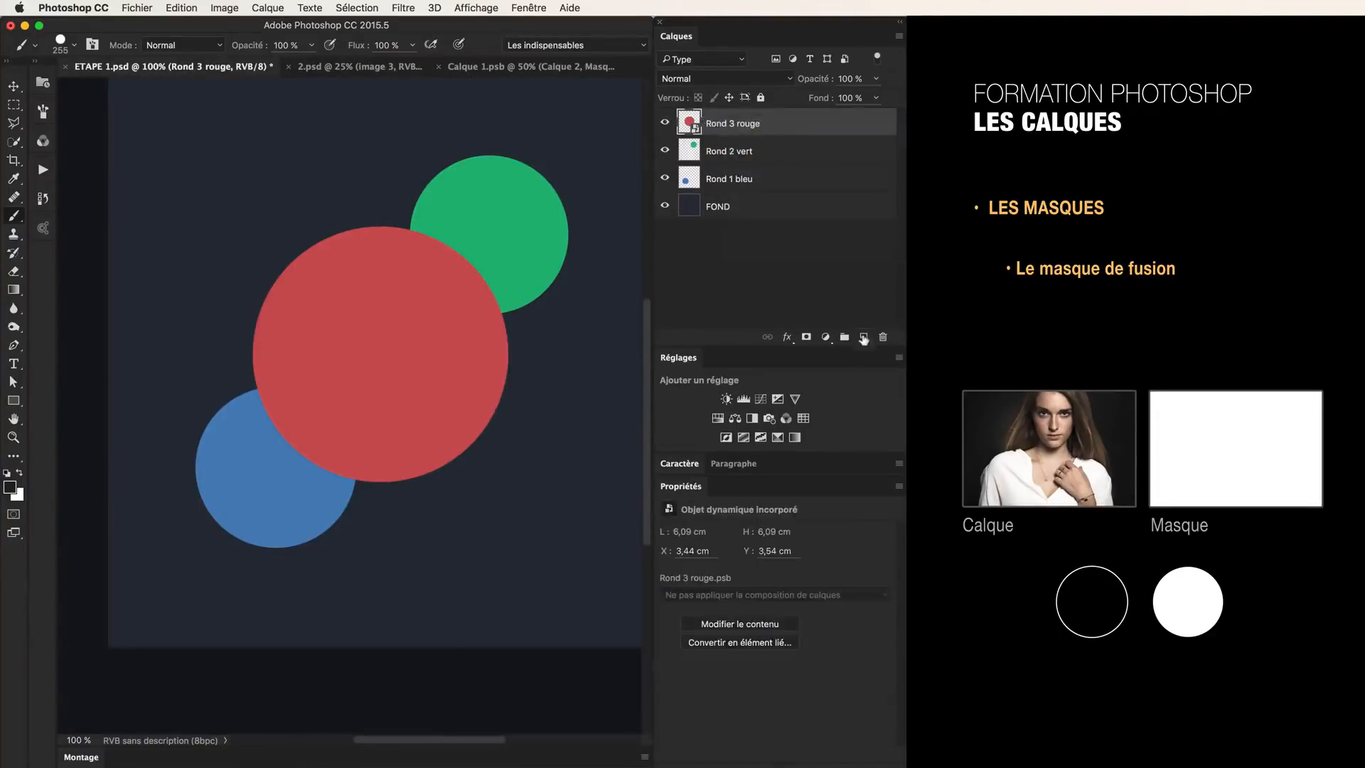
pyautogui.click(863, 338)
pyautogui.click(20, 472)
pyautogui.moveTo(269, 361); pyautogui.dragTo(195, 362)
pyautogui.moveTo(272, 343); pyautogui.dragTo(495, 348)
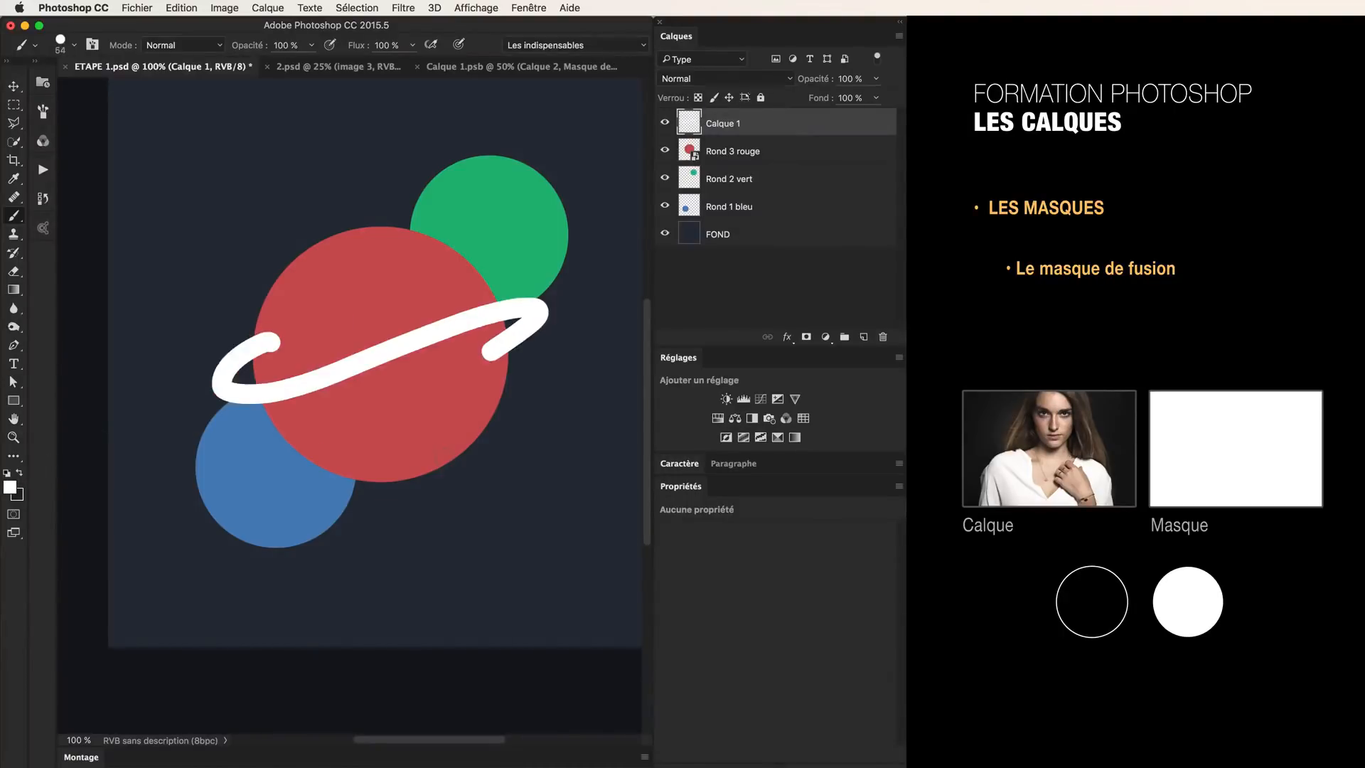
pyautogui.moveTo(452, 260); pyautogui.dragTo(483, 259)
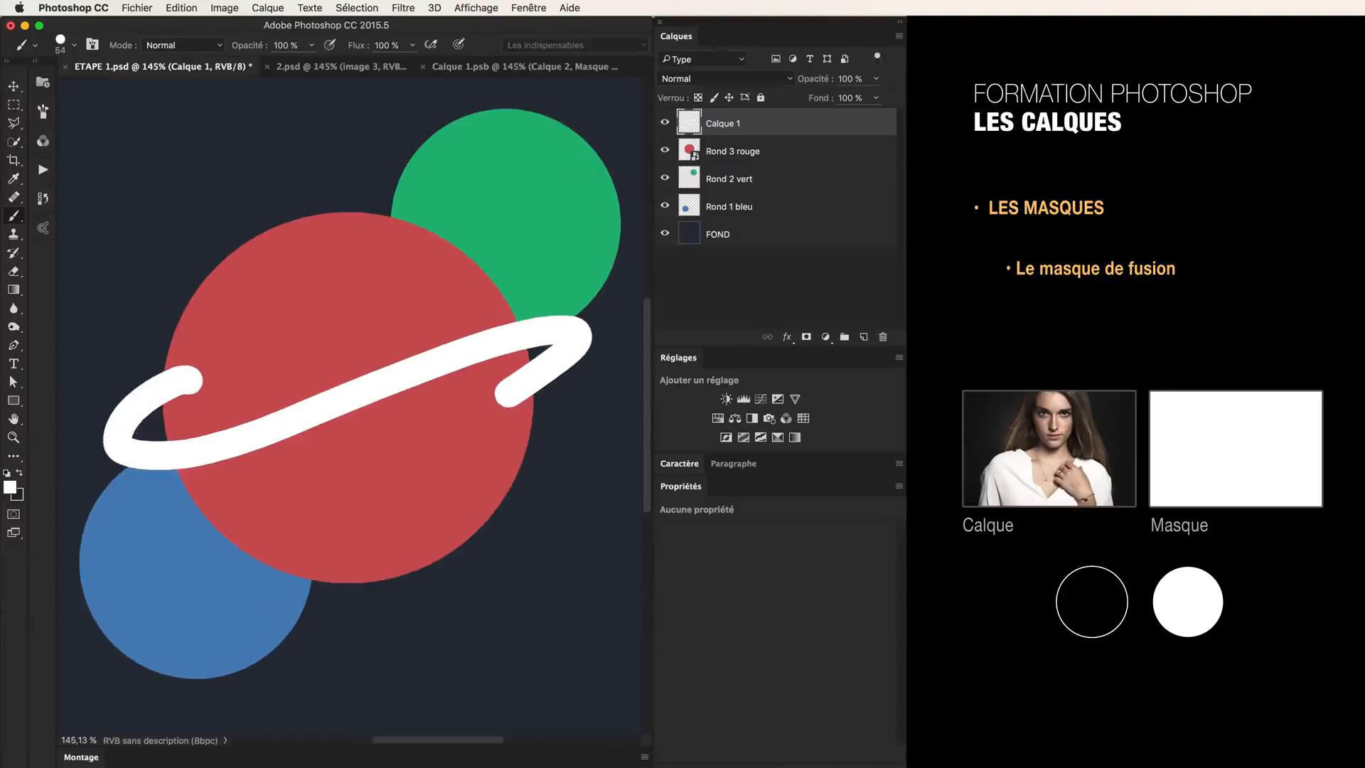
# - Mask the white ring layer with a selection loaded from the Rond 3 rouge circle, and inspect the mask alone
pyautogui.click(665, 123)
pyautogui.click(666, 123)
pyautogui.keyDown('super'); pyautogui.click(691, 153); pyautogui.keyUp('super')
pyautogui.click(808, 337)
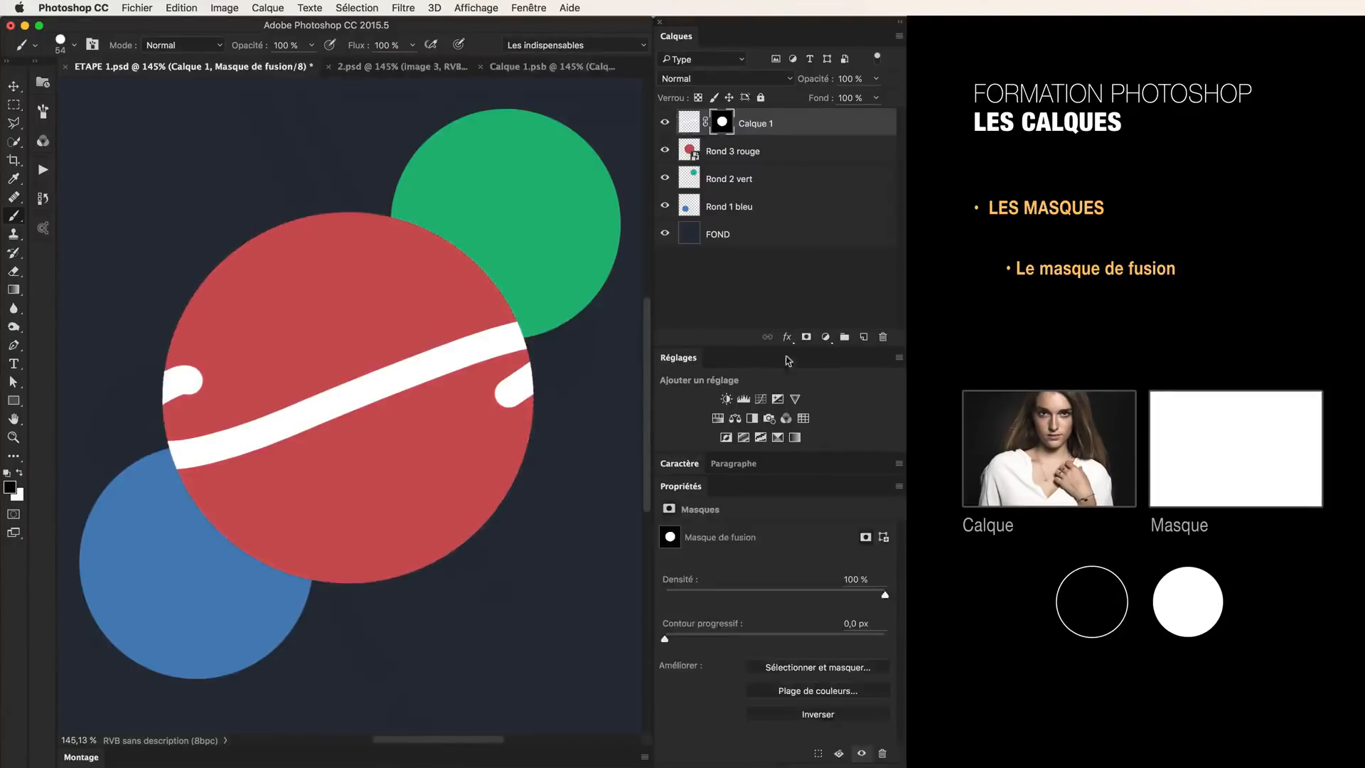
pyautogui.keyDown('alt'); pyautogui.click(723, 124); pyautogui.keyUp('alt')
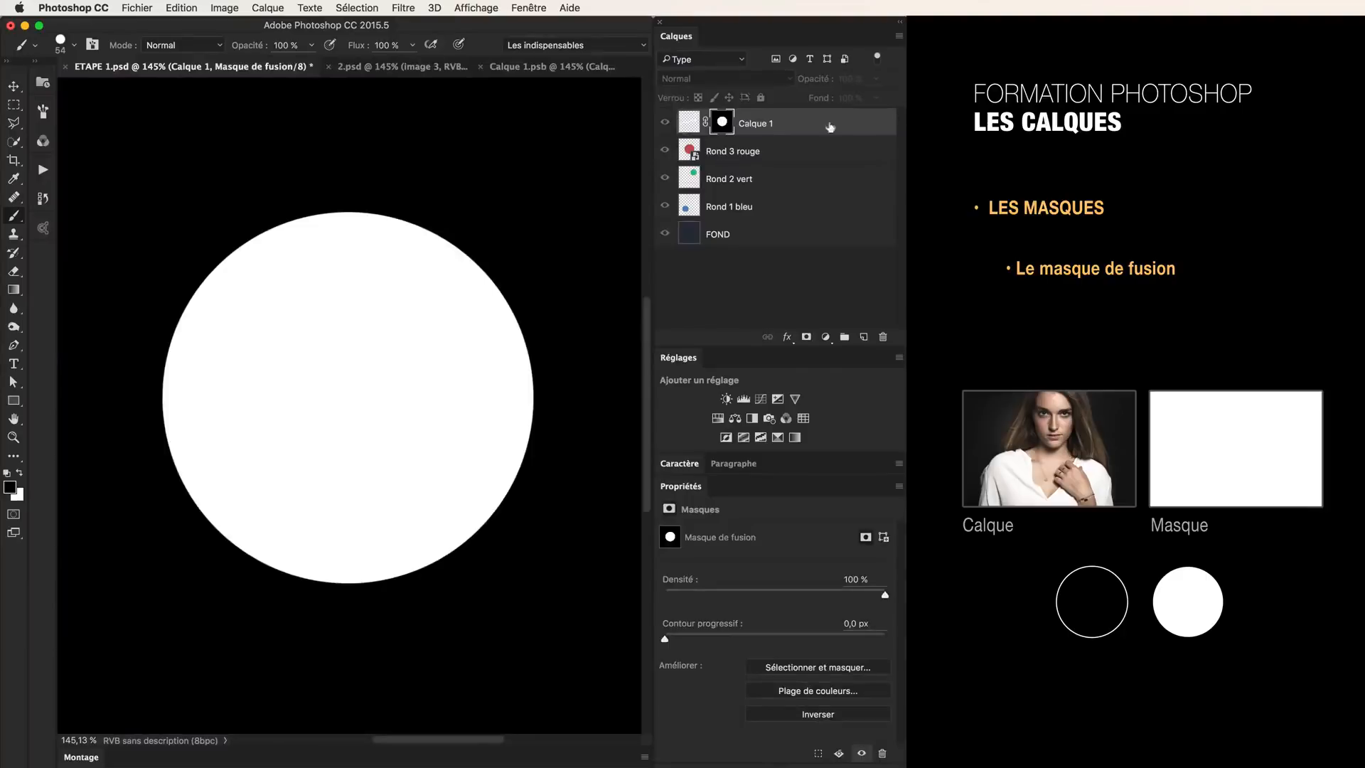
pyautogui.keyDown('alt'); pyautogui.click(722, 124); pyautogui.keyUp('alt')
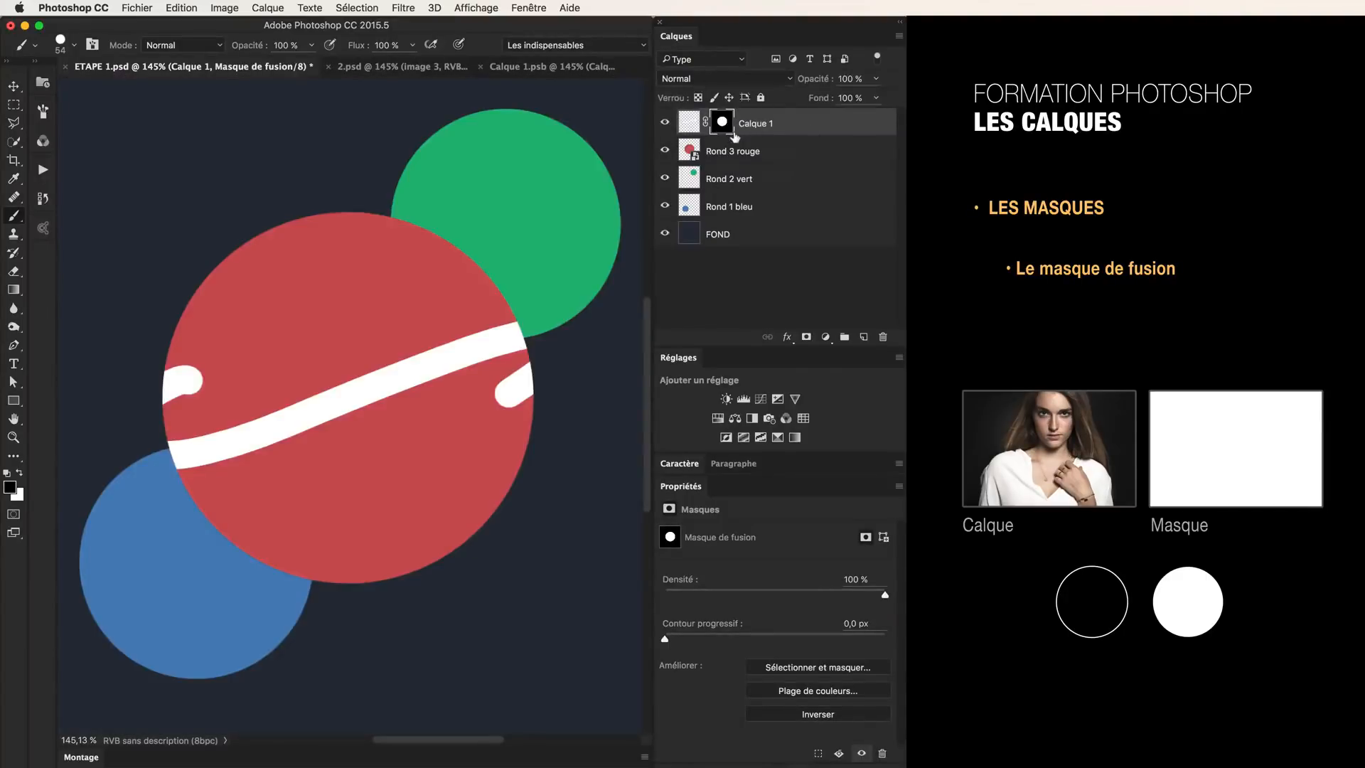
# - Invert the ring's mask and paint white on it to reveal the front band across the red circle
pyautogui.press('super+i')
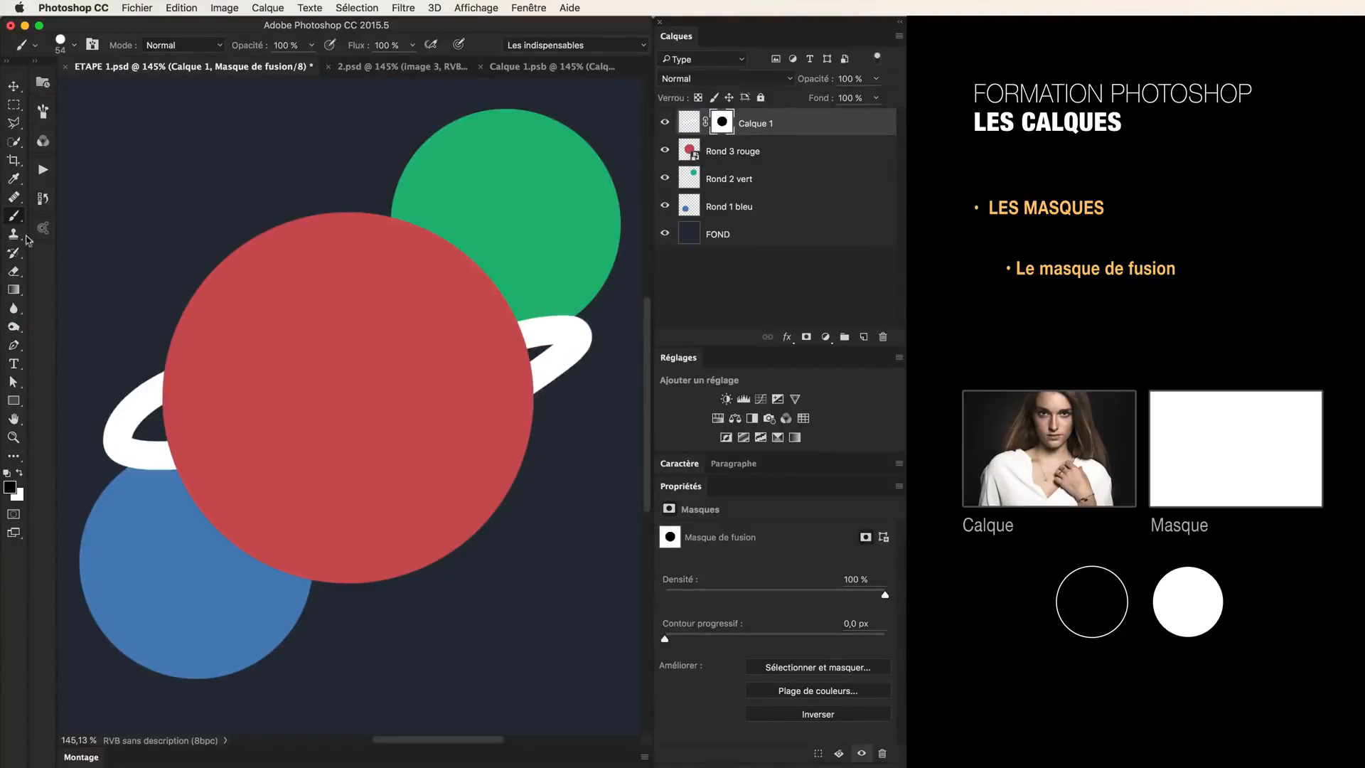
pyautogui.click(21, 473)
pyautogui.moveTo(165, 456); pyautogui.dragTo(525, 333)
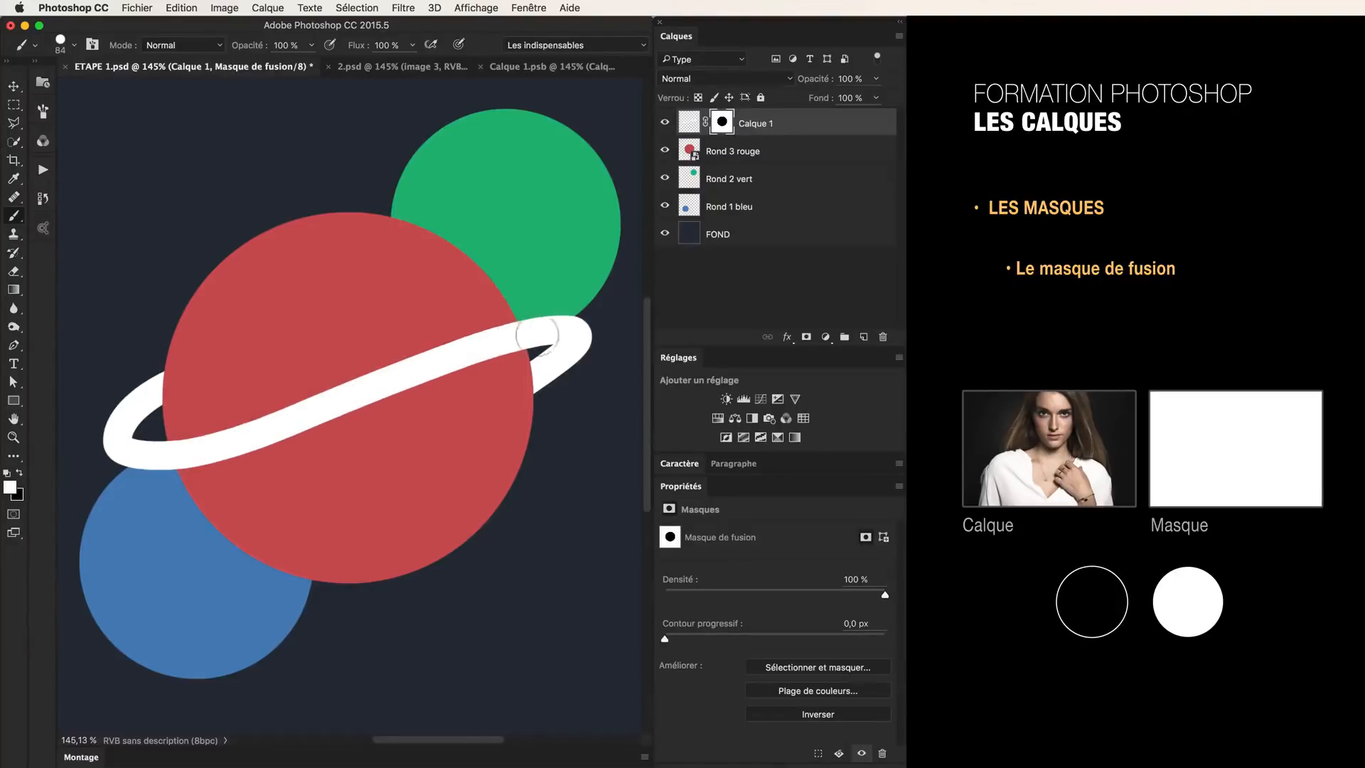
# - Inspect the Calque 1 mask alone, and disable and re-enable it to compare the ring with and without masking
pyautogui.keyDown('alt'); pyautogui.click(724, 125); pyautogui.keyUp('alt')
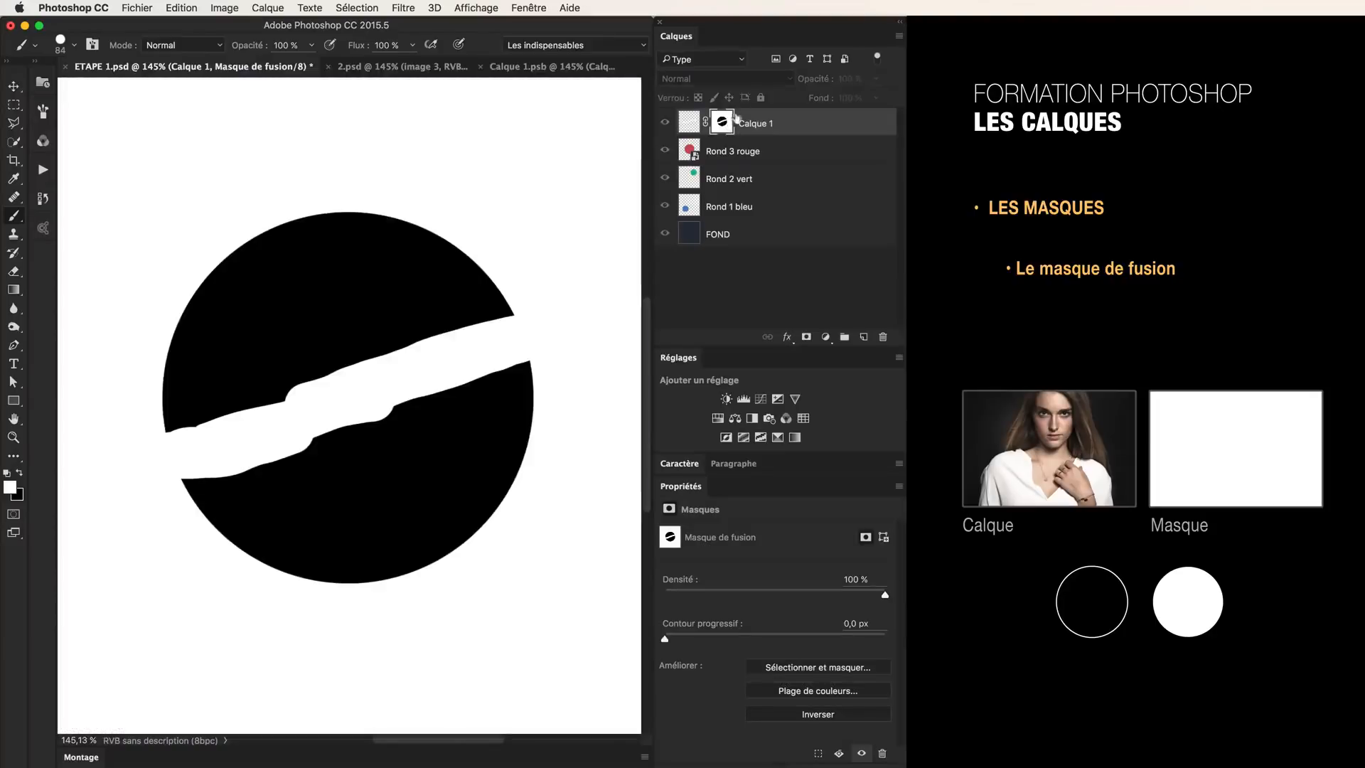
pyautogui.keyDown('alt'); pyautogui.click(722, 125); pyautogui.keyUp('alt')
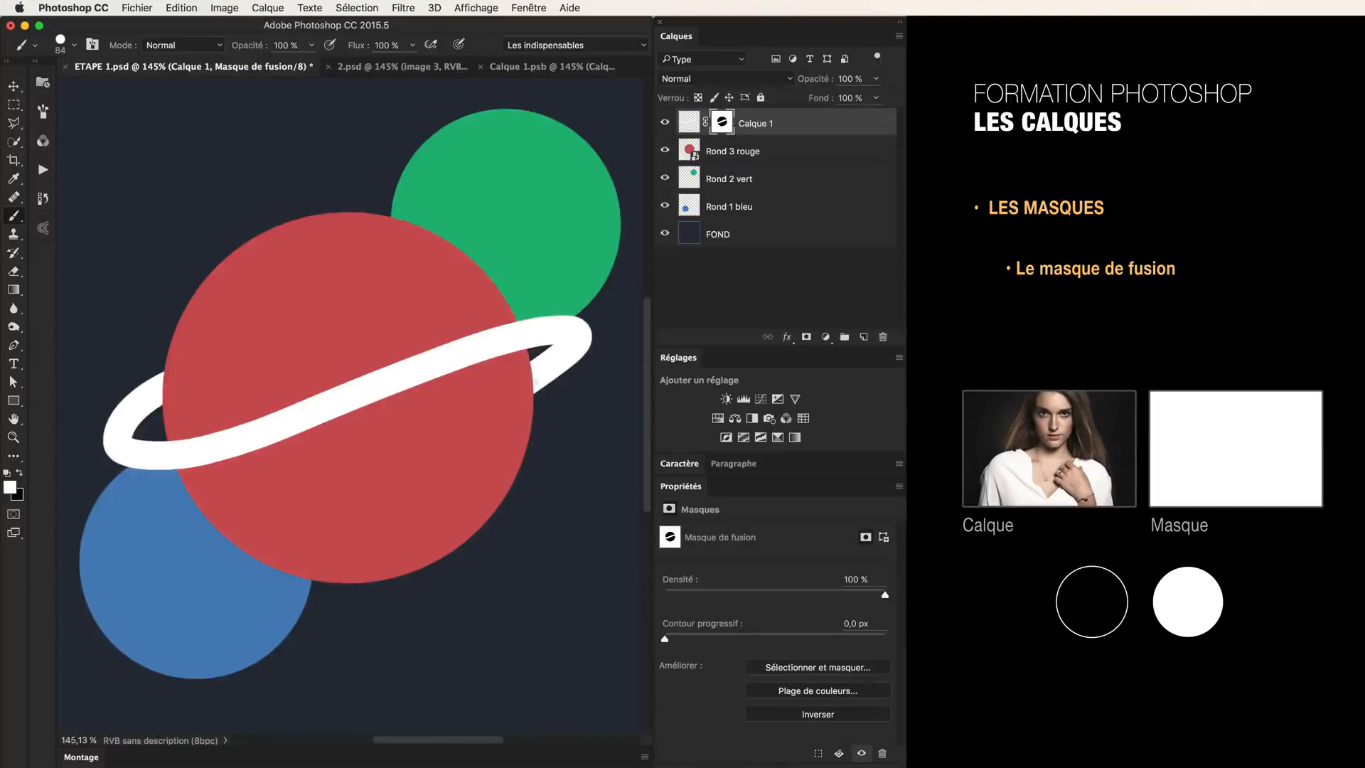
pyautogui.keyDown('shift'); pyautogui.click(733, 128); pyautogui.keyUp('shift')
pyautogui.keyDown('shift'); pyautogui.click(734, 128); pyautogui.keyUp('shift')
pyautogui.keyDown('shift'); pyautogui.click(735, 129); pyautogui.keyUp('shift')
pyautogui.keyDown('shift'); pyautogui.click(735, 129); pyautogui.keyUp('shift')
# - Create a new layer directly above Rond 3 rouge and set the foreground colour to a saturated orange
pyautogui.click(796, 157)
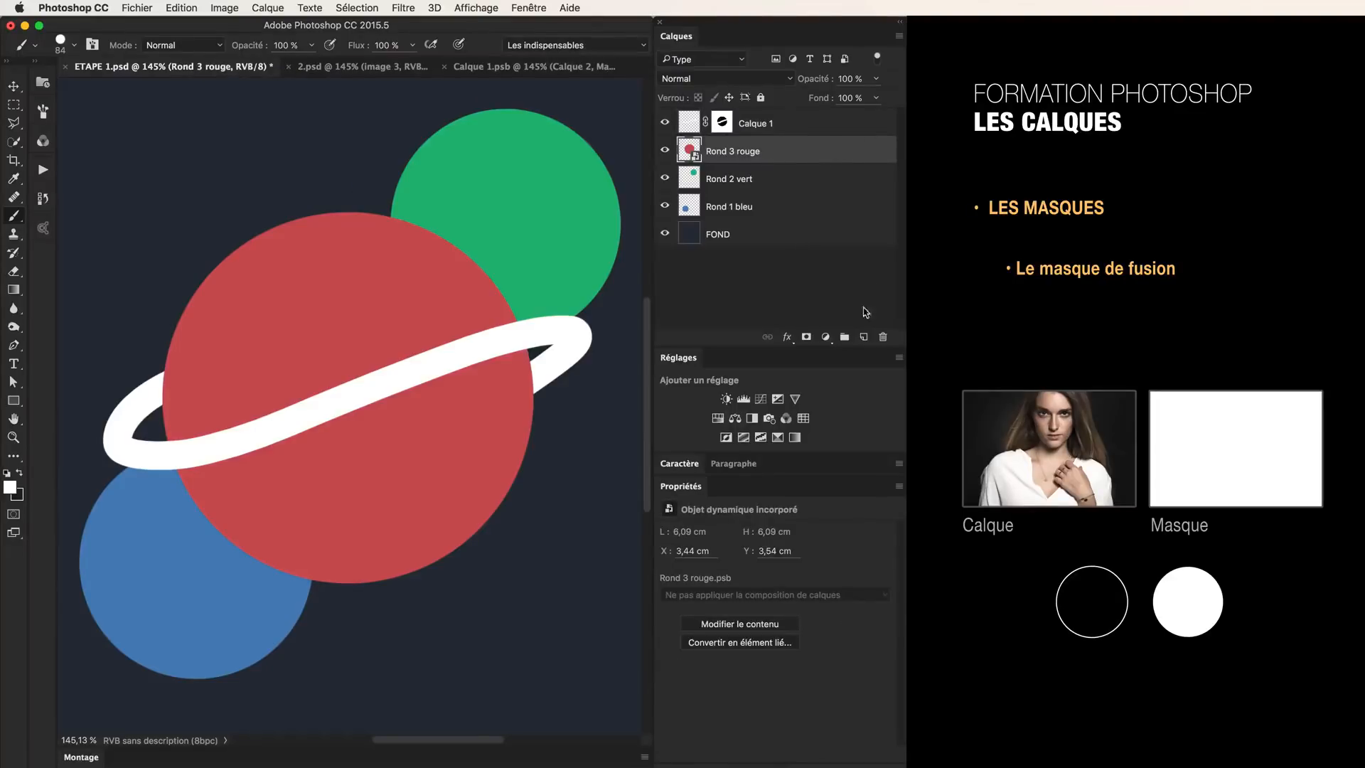
pyautogui.click(863, 336)
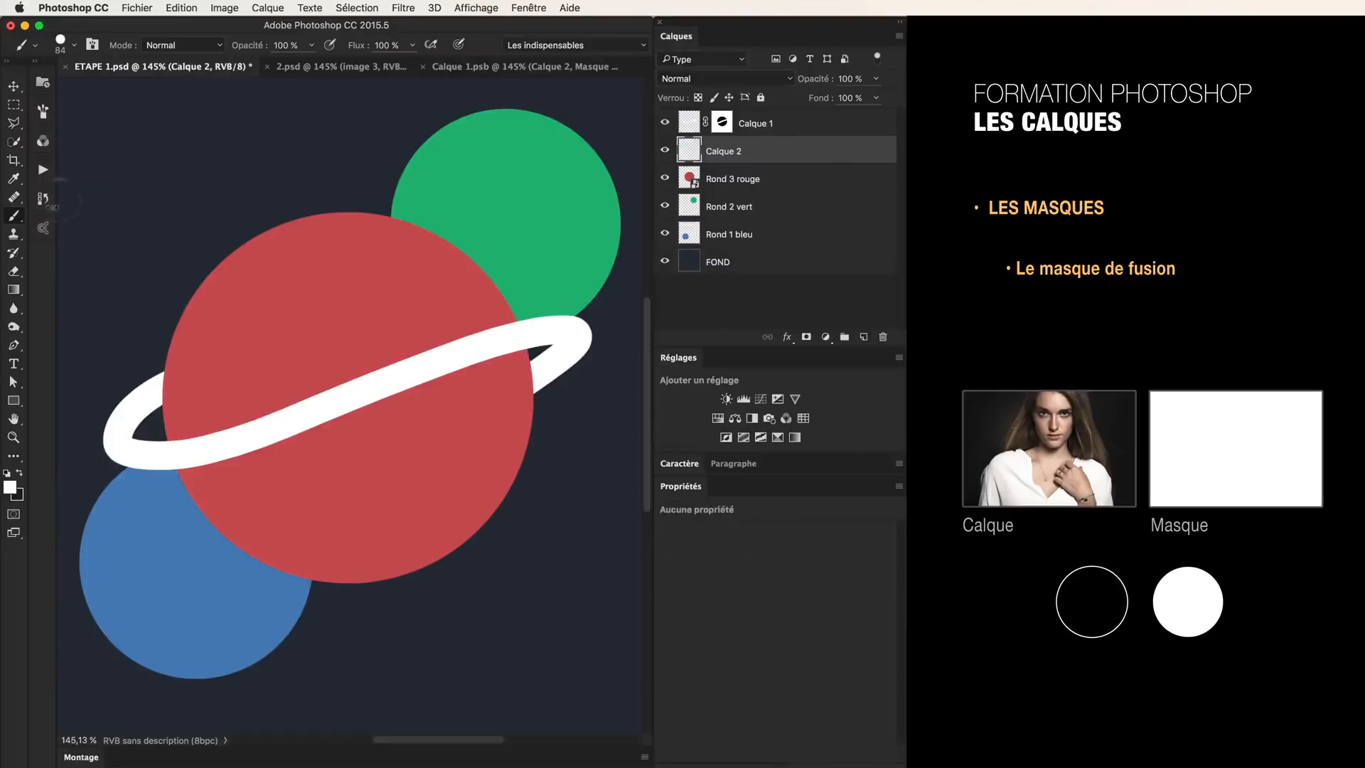
pyautogui.click(17, 483)
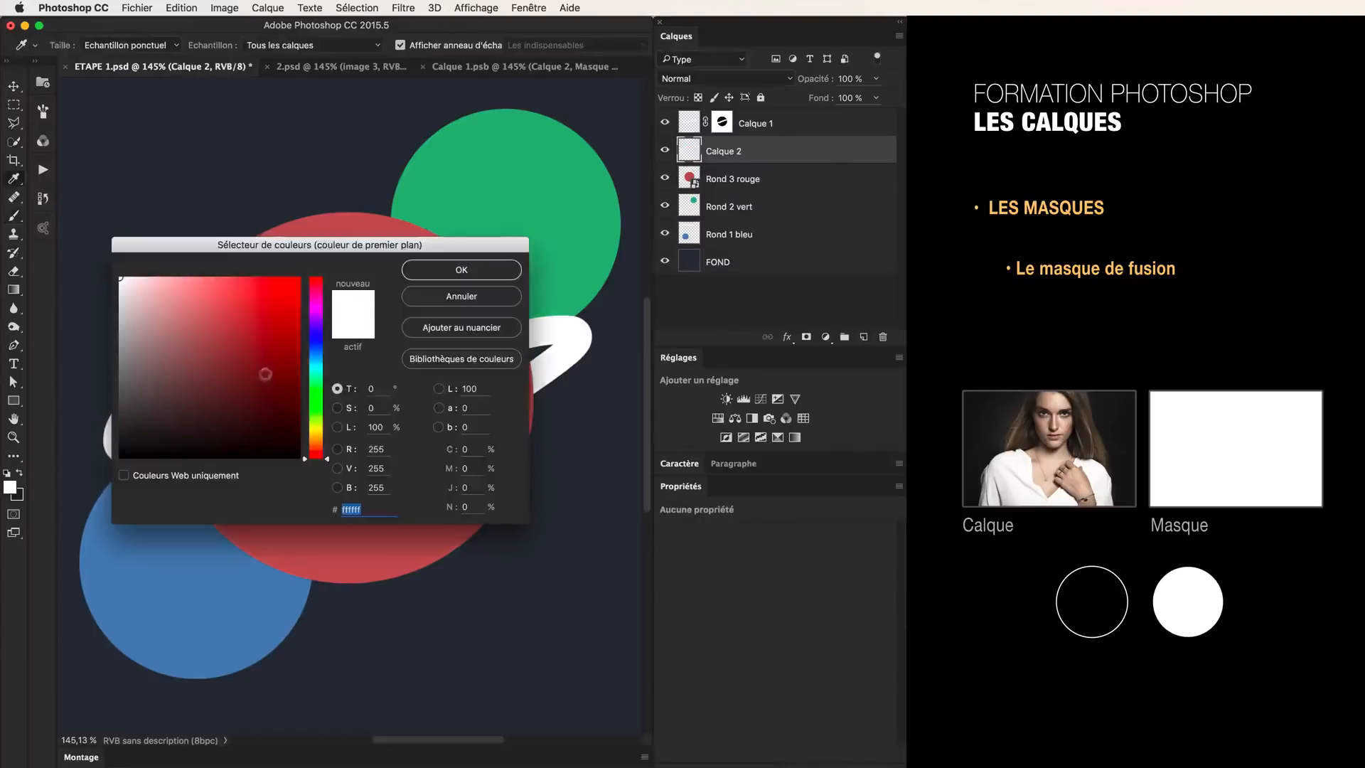
pyautogui.moveTo(314, 446); pyautogui.dragTo(318, 442)
pyautogui.moveTo(249, 352); pyautogui.dragTo(292, 276)
pyautogui.click(433, 271)
# - Paint a soft-edged orange spot in the middle of the red circle with a soft brush of size 278
pyautogui.moveTo(377, 326); pyautogui.dragTo(411, 98)
pyautogui.moveTo(376, 434); pyautogui.dragTo(378, 313)
pyautogui.moveTo(320, 368)
pyautogui.mouseDown()
pyautogui.moveTo(306, 356)
pyautogui.moveTo(363, 320)
pyautogui.moveTo(355, 406)
pyautogui.mouseUp()
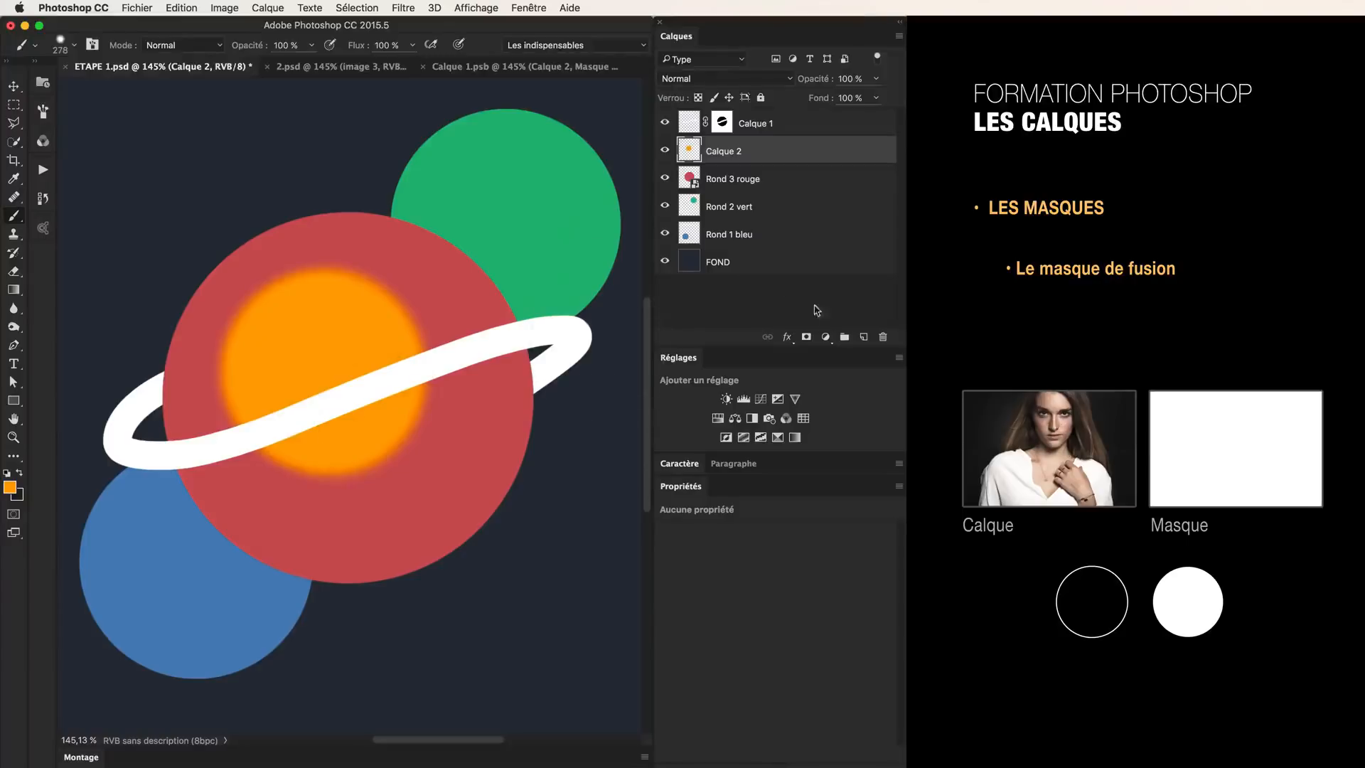
# - Add a white layer mask to the orange spot layer Calque 2 and view the mask alone
pyautogui.click(807, 337)
pyautogui.keyDown('alt'); pyautogui.click(722, 153); pyautogui.keyUp('alt')
pyautogui.keyDown('alt'); pyautogui.click(722, 153); pyautogui.keyUp('alt')
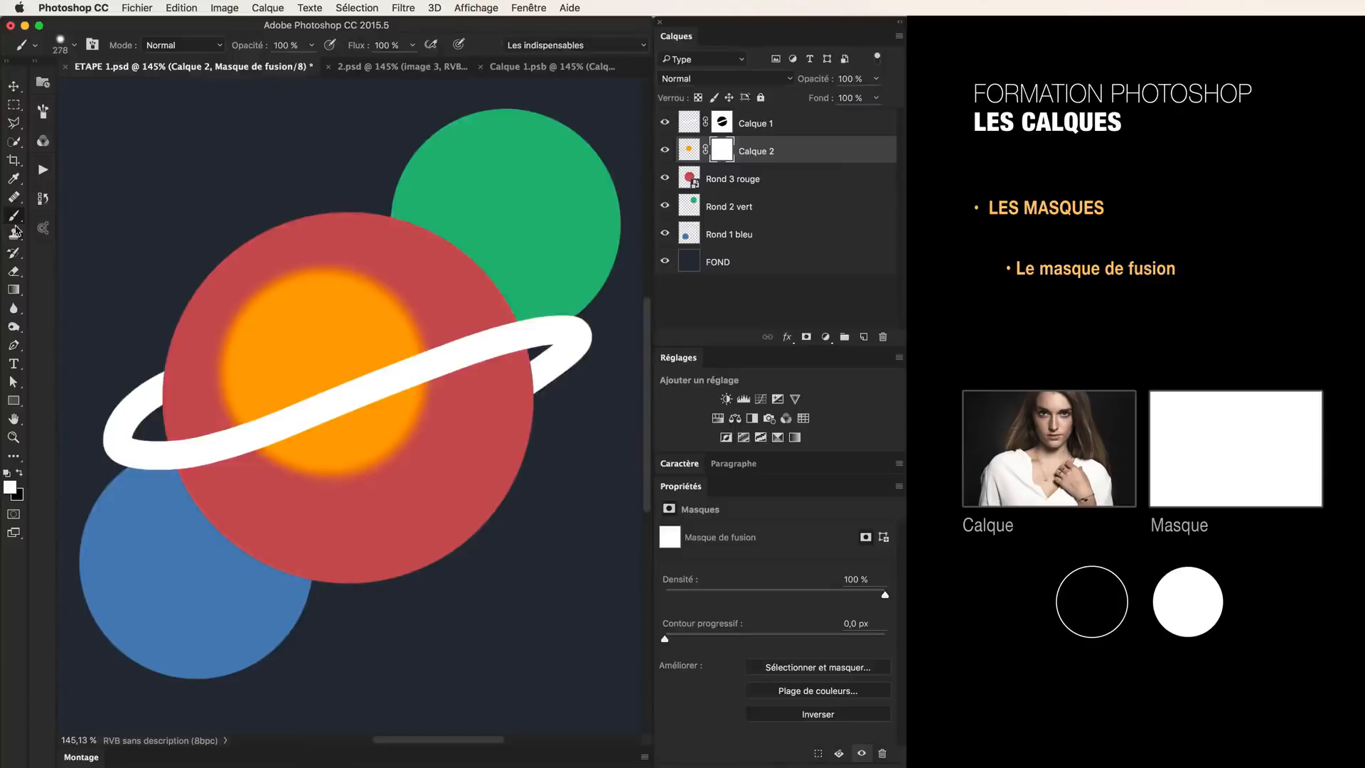
# - Paint black with a soft brush on the Calque 2 mask all around the orange spot to shrink it
pyautogui.click(20, 472)
pyautogui.rightClick(427, 305)
pyautogui.moveTo(416, 311); pyautogui.dragTo(354, 311)
pyautogui.click(204, 193)
pyautogui.click(209, 249)
pyautogui.moveTo(220, 215); pyautogui.dragTo(380, 169)
pyautogui.moveTo(162, 249)
pyautogui.mouseDown()
pyautogui.moveTo(158, 334)
pyautogui.moveTo(177, 398)
pyautogui.moveTo(274, 519)
pyautogui.moveTo(405, 519)
pyautogui.moveTo(263, 213)
pyautogui.mouseUp()
# - Blend the edges of the white area in the Calque 2 mask with the Mixer Brush, undoing the last stroke
pyautogui.click(15, 216)
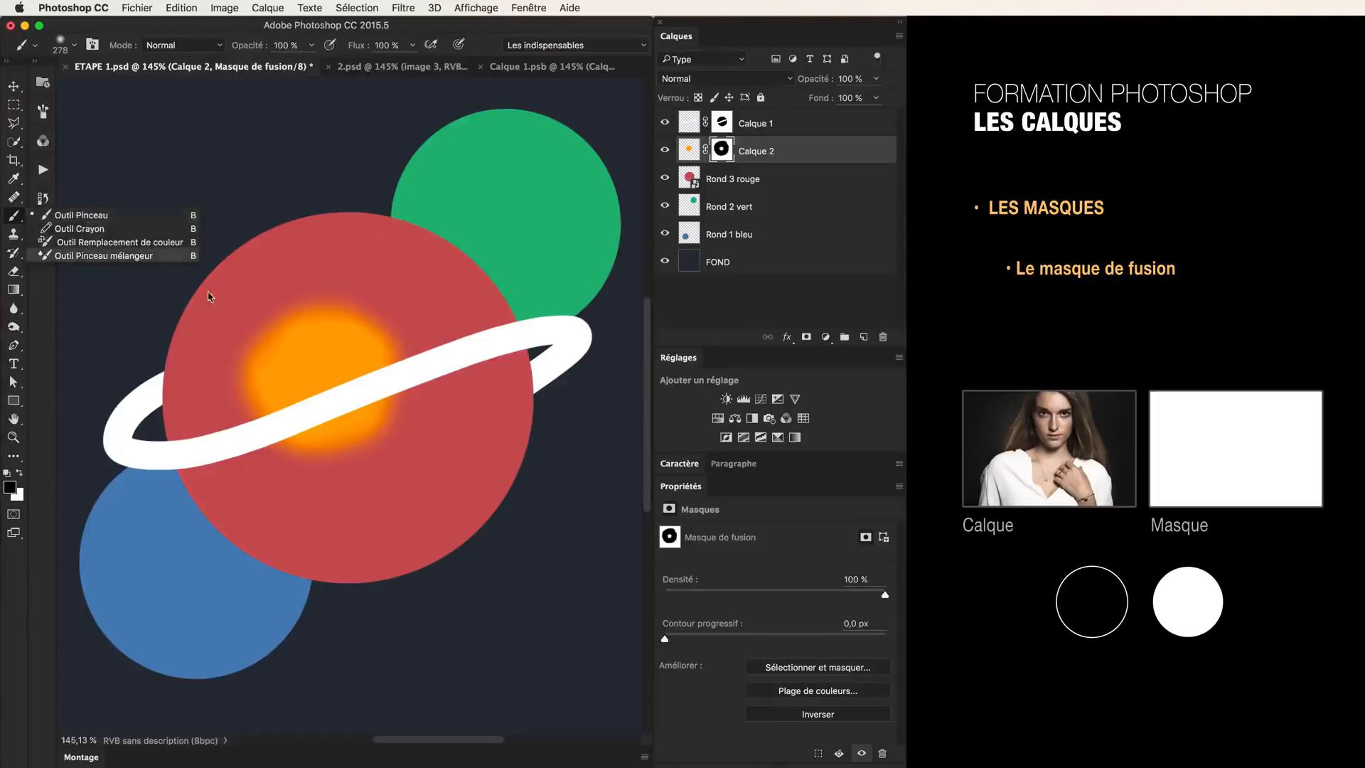
pyautogui.keyDown('alt'); pyautogui.click(721, 150); pyautogui.keyUp('alt')
pyautogui.moveTo(364, 319)
pyautogui.mouseDown()
pyautogui.moveTo(338, 330)
pyautogui.moveTo(343, 352)
pyautogui.moveTo(297, 292)
pyautogui.moveTo(278, 295)
pyautogui.moveTo(295, 266)
pyautogui.moveTo(242, 327)
pyautogui.moveTo(202, 336)
pyautogui.moveTo(220, 377)
pyautogui.moveTo(220, 431)
pyautogui.mouseUp()
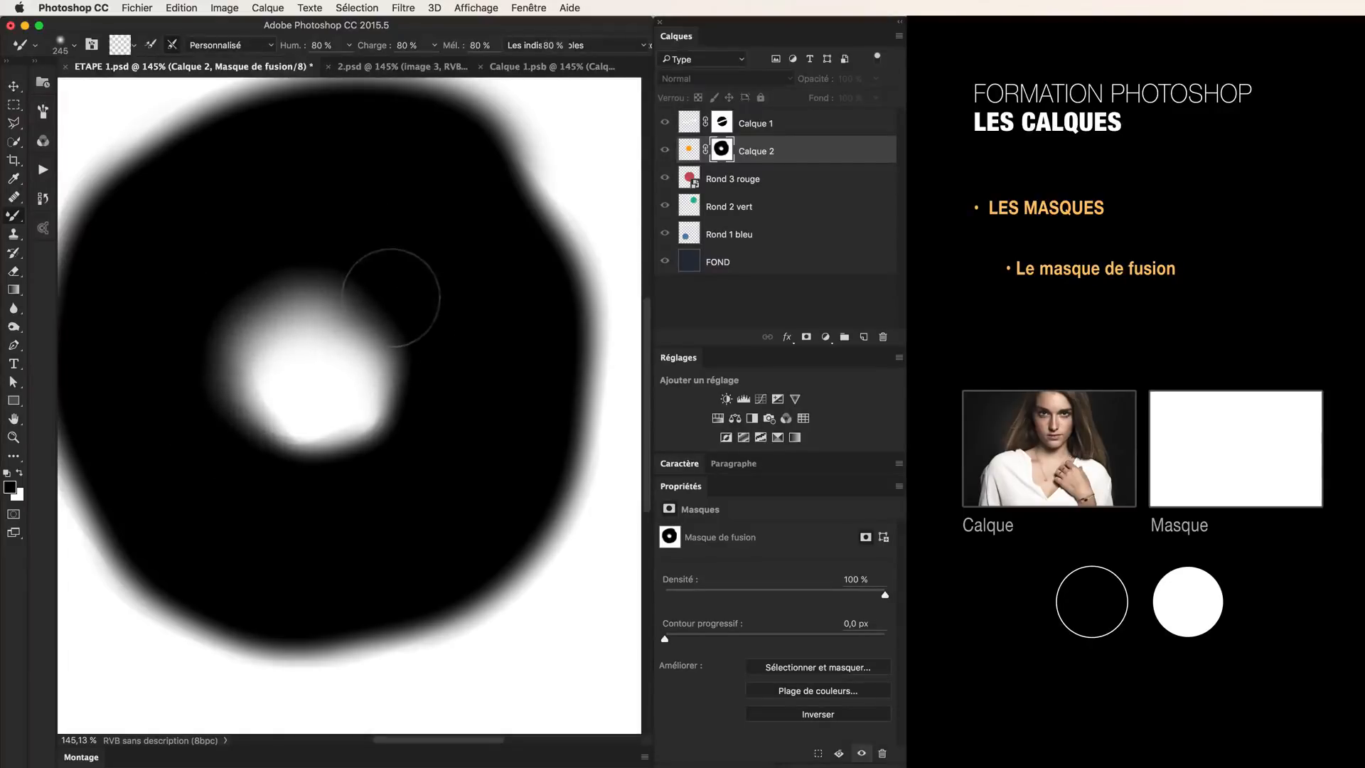
pyautogui.moveTo(399, 305)
pyautogui.mouseDown()
pyautogui.moveTo(420, 277)
pyautogui.moveTo(436, 284)
pyautogui.mouseUp()
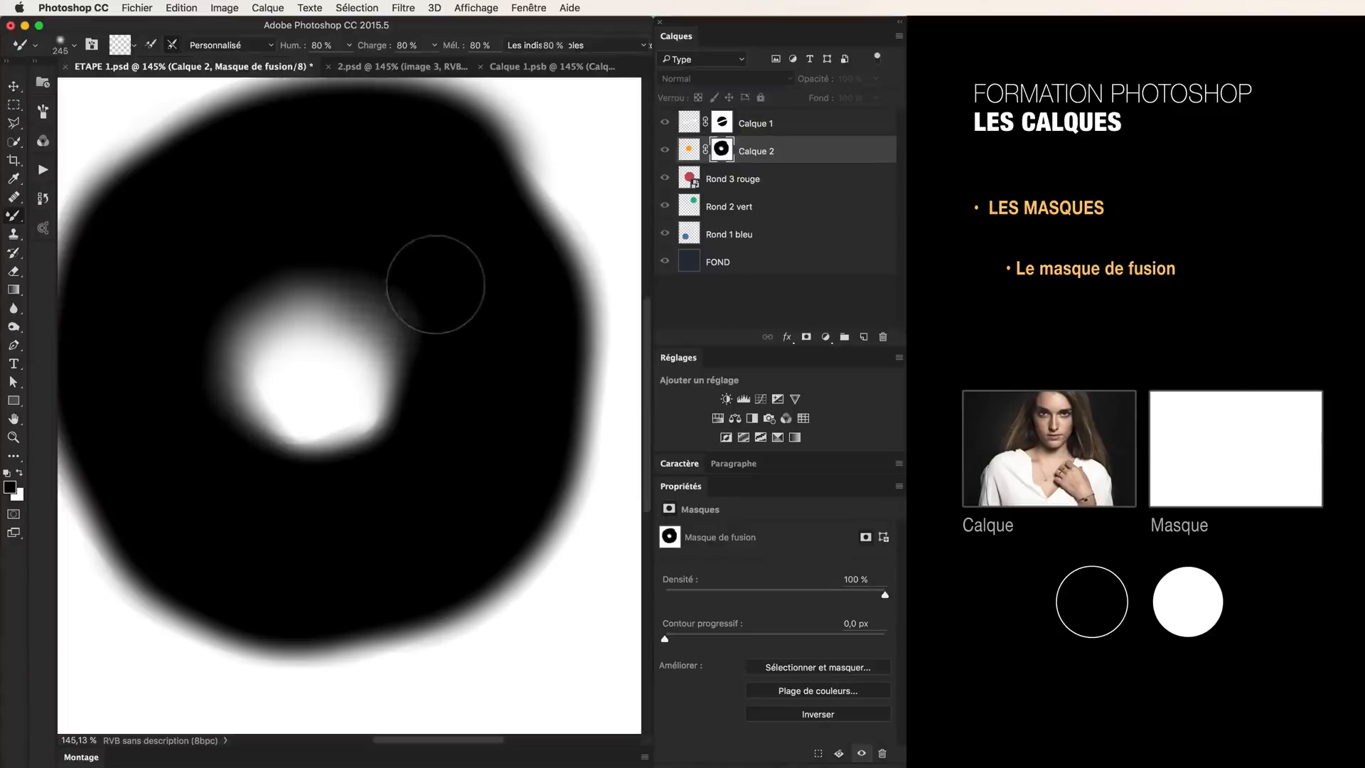
pyautogui.moveTo(308, 382)
pyautogui.mouseDown()
pyautogui.moveTo(344, 405)
pyautogui.moveTo(371, 469)
pyautogui.moveTo(317, 390)
pyautogui.moveTo(365, 417)
pyautogui.moveTo(371, 456)
pyautogui.mouseUp()
pyautogui.press('super+z')
pyautogui.keyDown('alt'); pyautogui.click(725, 151); pyautogui.keyUp('alt')
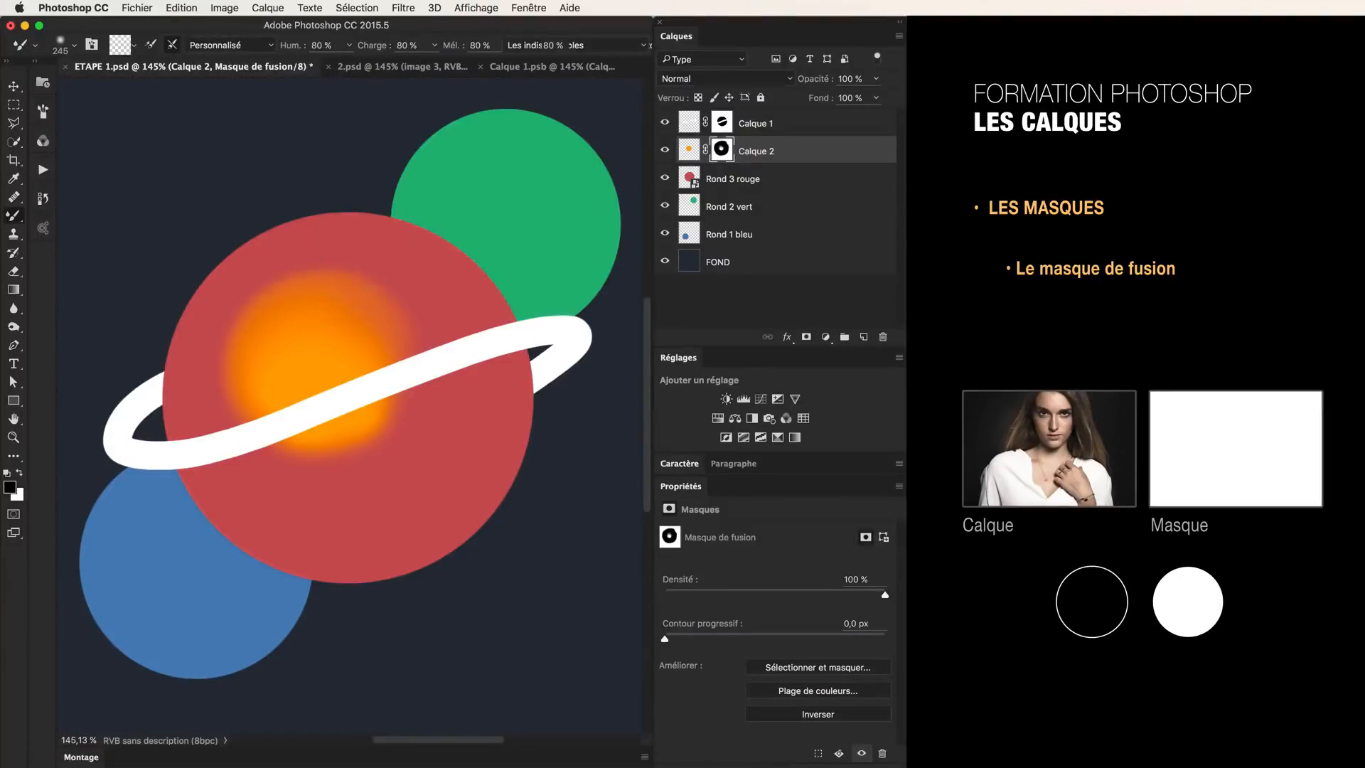
# - Smear the Calque 2 mask with the Mixer Brush to fade the orange spot's upper part, and inspect the mask alone
pyautogui.moveTo(288, 319)
pyautogui.mouseDown()
pyautogui.moveTo(345, 394)
pyautogui.moveTo(356, 379)
pyautogui.moveTo(327, 396)
pyautogui.mouseUp()
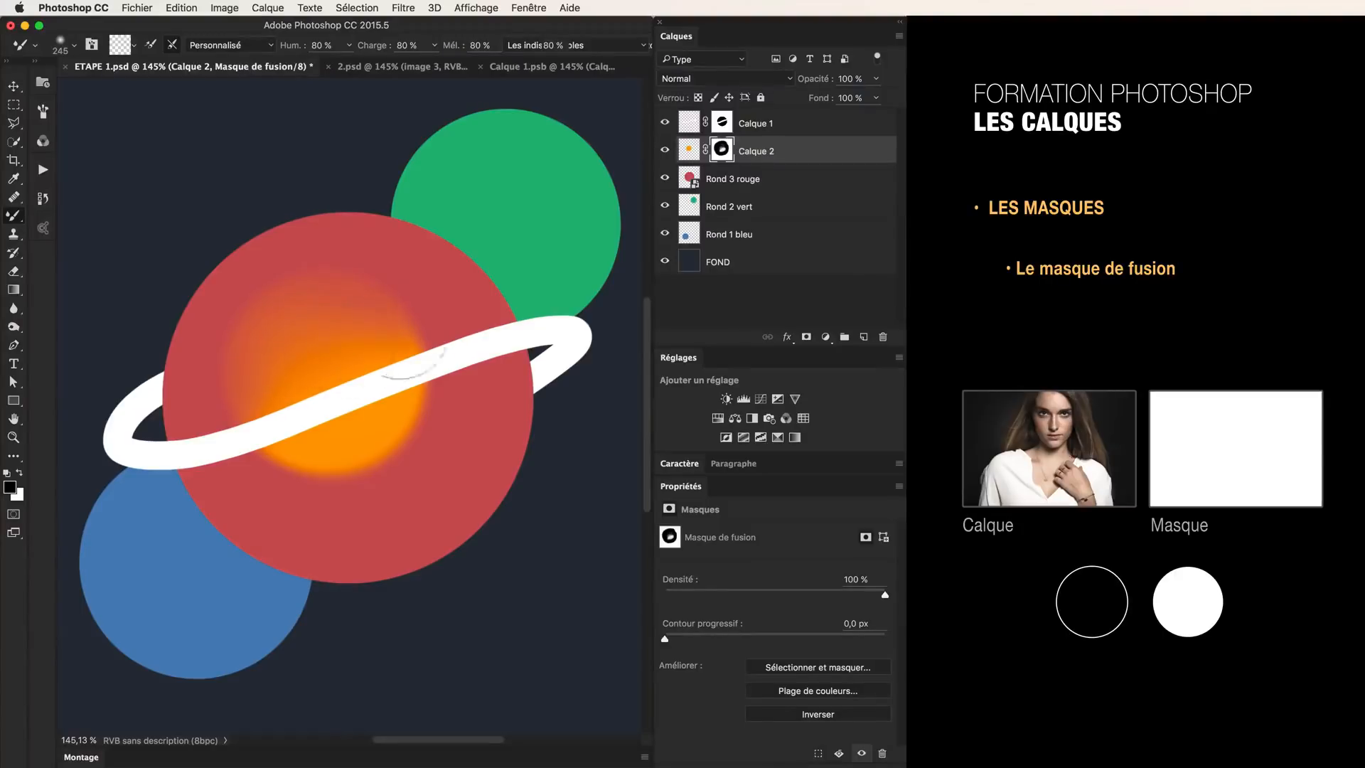
pyautogui.keyDown('alt'); pyautogui.click(721, 151); pyautogui.keyUp('alt')
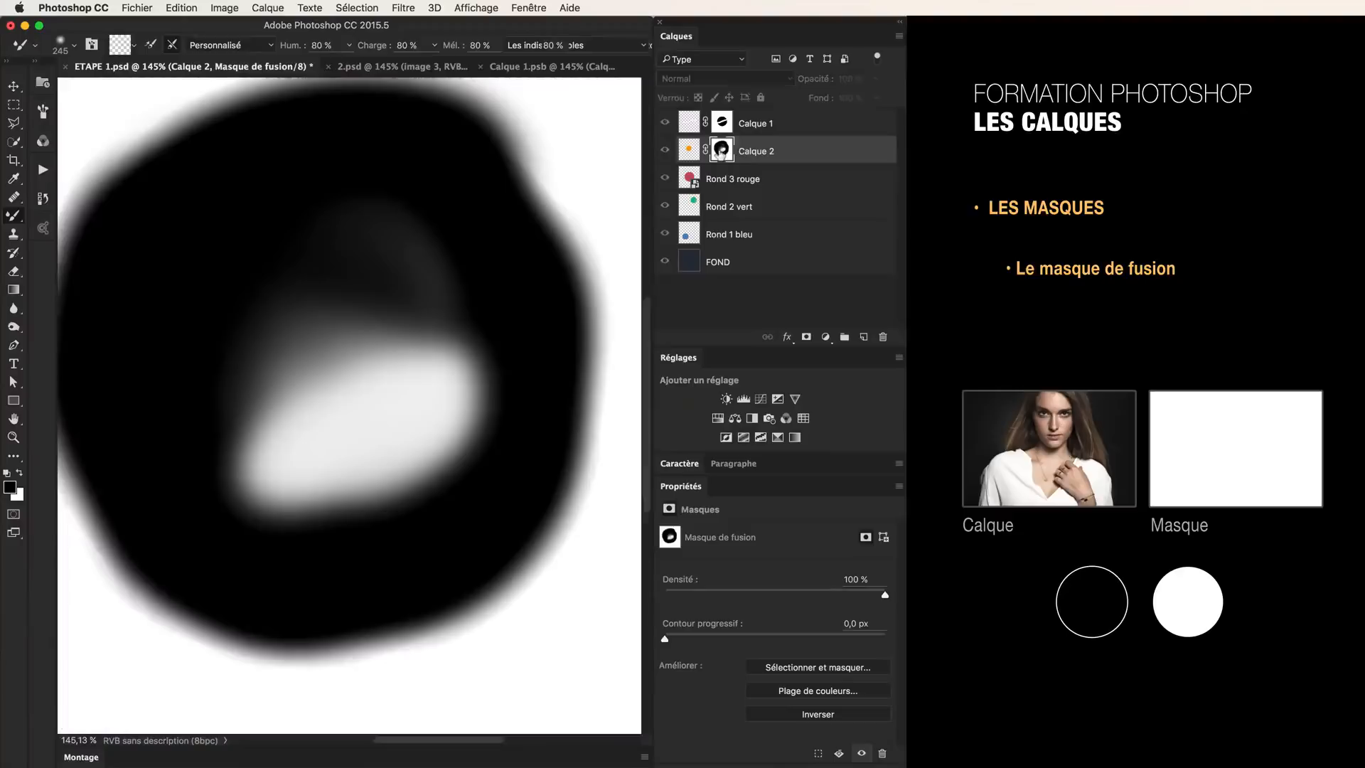
pyautogui.keyDown('alt'); pyautogui.click(722, 151); pyautogui.keyUp('alt')
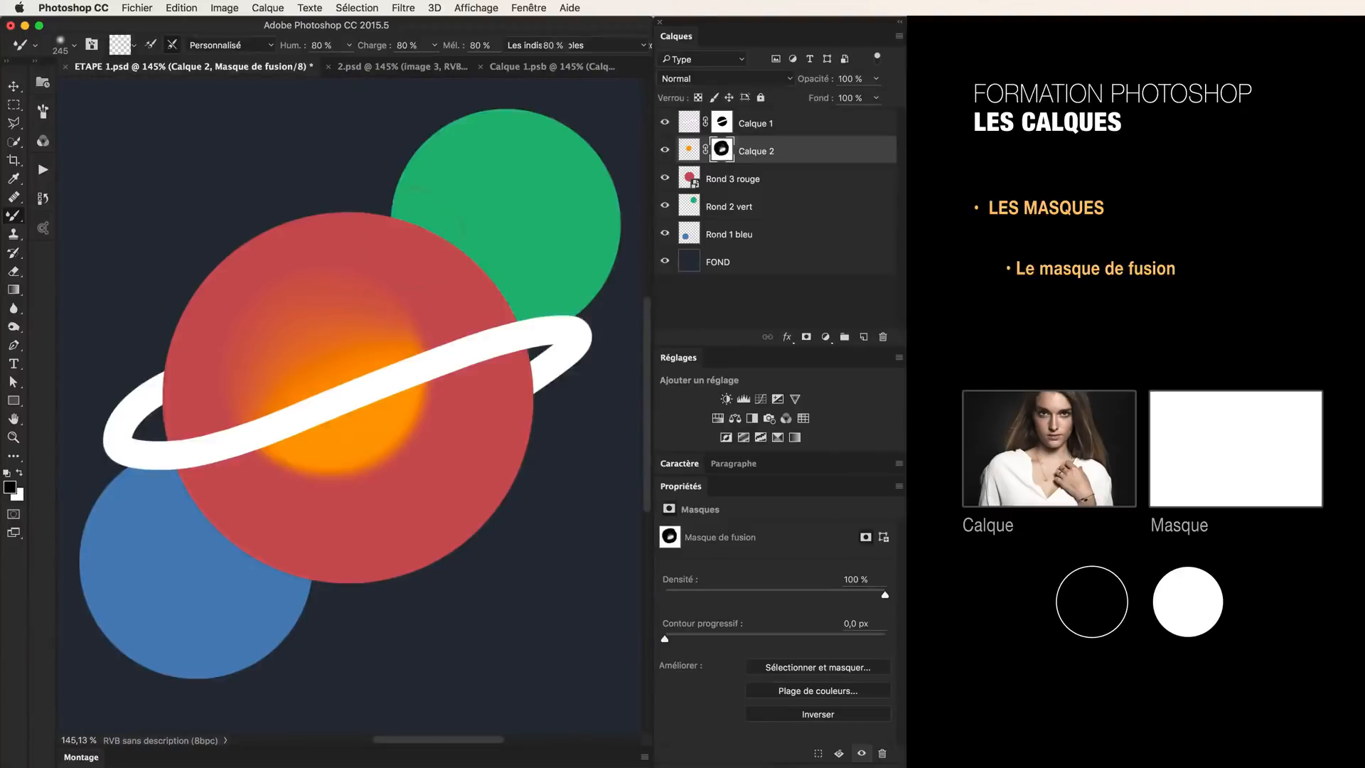
# - Delete the layers Calque 1 and Calque 2 together
pyautogui.click(775, 124)
pyautogui.keyDown('shift'); pyautogui.click(770, 156); pyautogui.keyUp('shift')
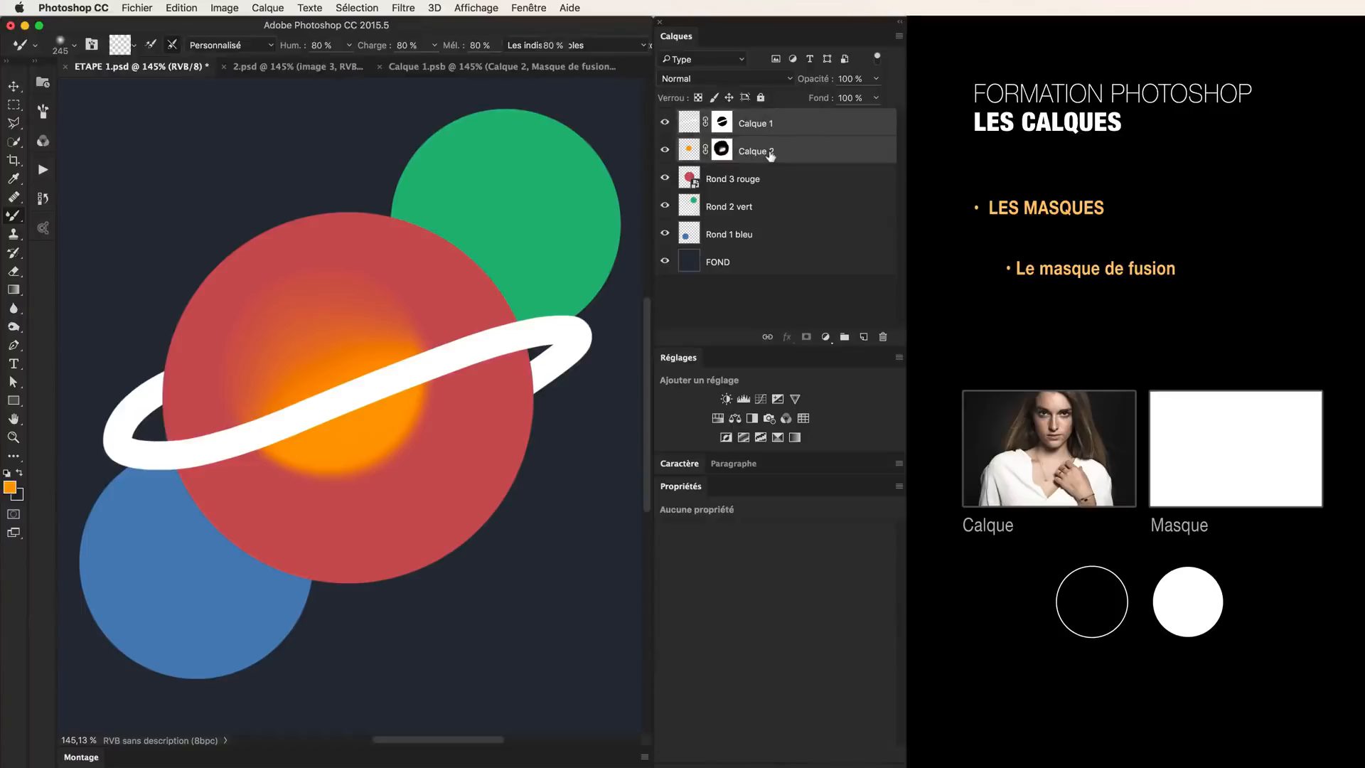
pyautogui.press('Delete')
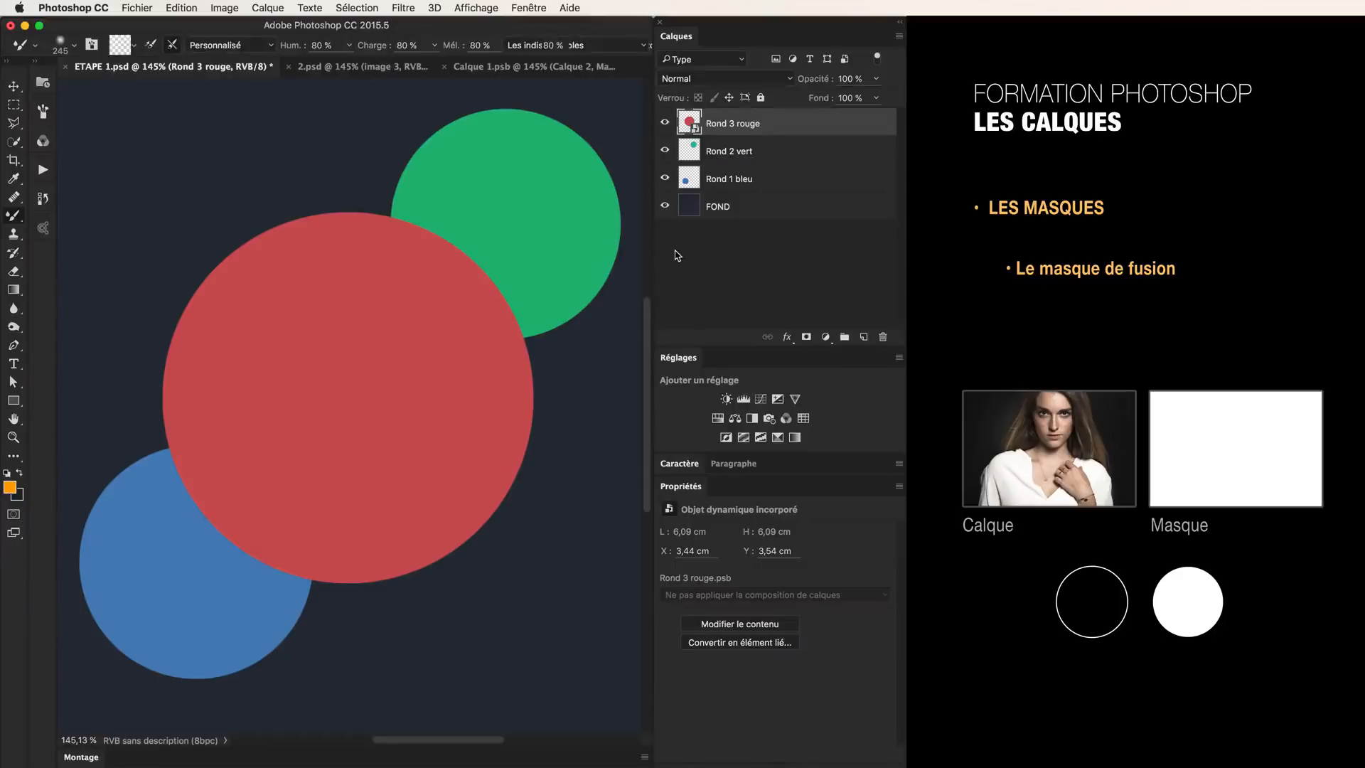
# - Add a layer mask to Rond 3 rouge and paint a diagonal black stroke on it with a hard brush of size 93
pyautogui.click(807, 337)
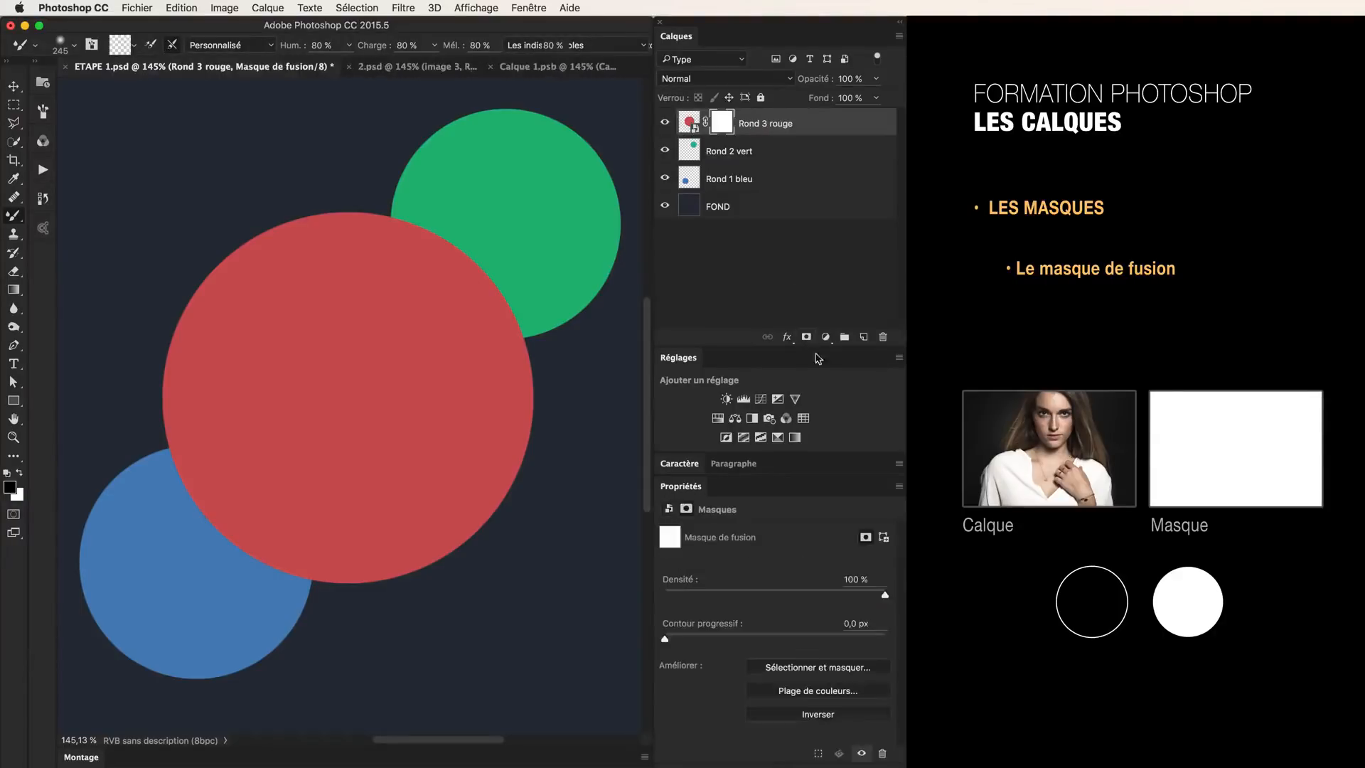
pyautogui.moveTo(20, 215); pyautogui.dragTo(51, 217)
pyautogui.click(51, 216)
pyautogui.moveTo(299, 305)
pyautogui.keyDown('ctrl'); pyautogui.keyDown('alt'); pyautogui.mouseDown()
pyautogui.moveTo(215, 294)
pyautogui.moveTo(283, 481)
pyautogui.mouseUp(); pyautogui.keyUp('alt'); pyautogui.keyUp('ctrl')
pyautogui.keyDown('ctrl'); pyautogui.keyDown('alt'); pyautogui.moveTo(290, 347); pyautogui.dragTo(273, 352); pyautogui.keyUp('alt'); pyautogui.keyUp('ctrl')
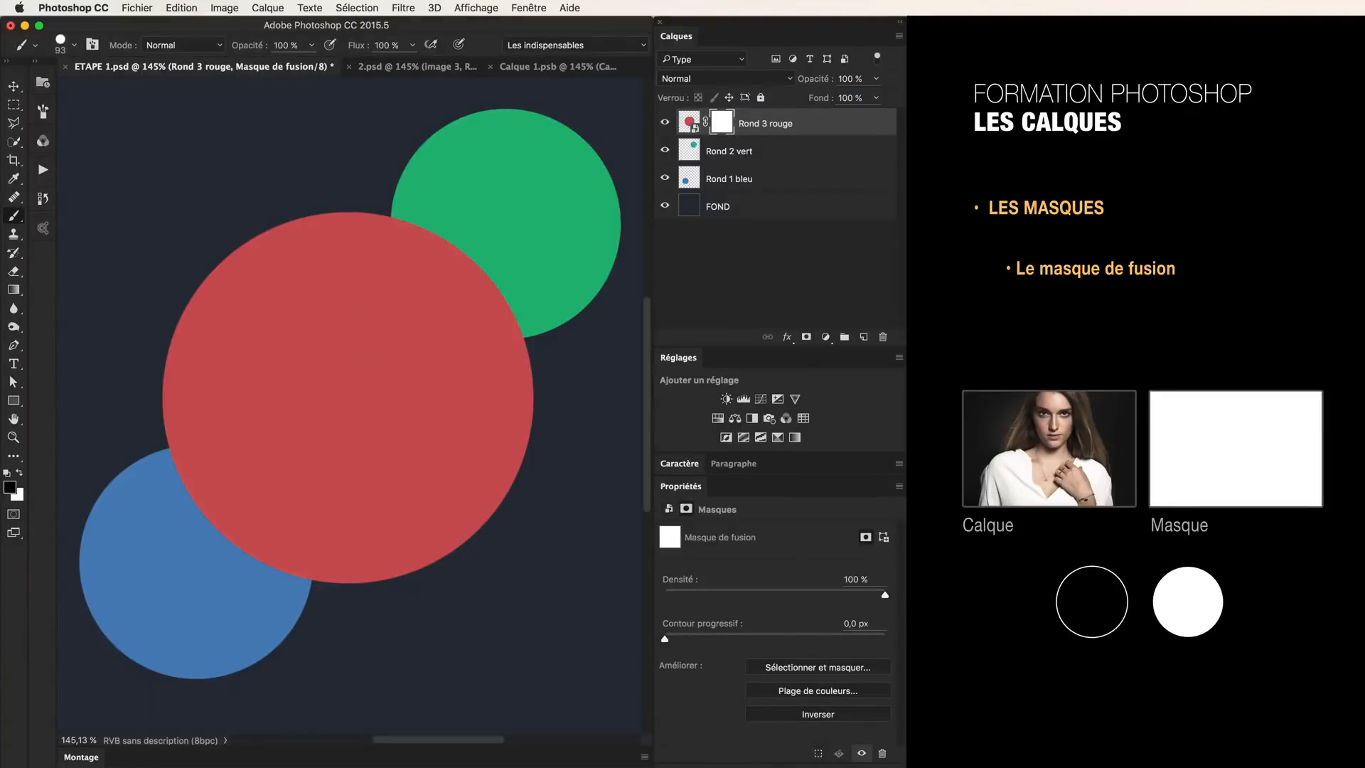
pyautogui.moveTo(304, 396); pyautogui.dragTo(521, 216)
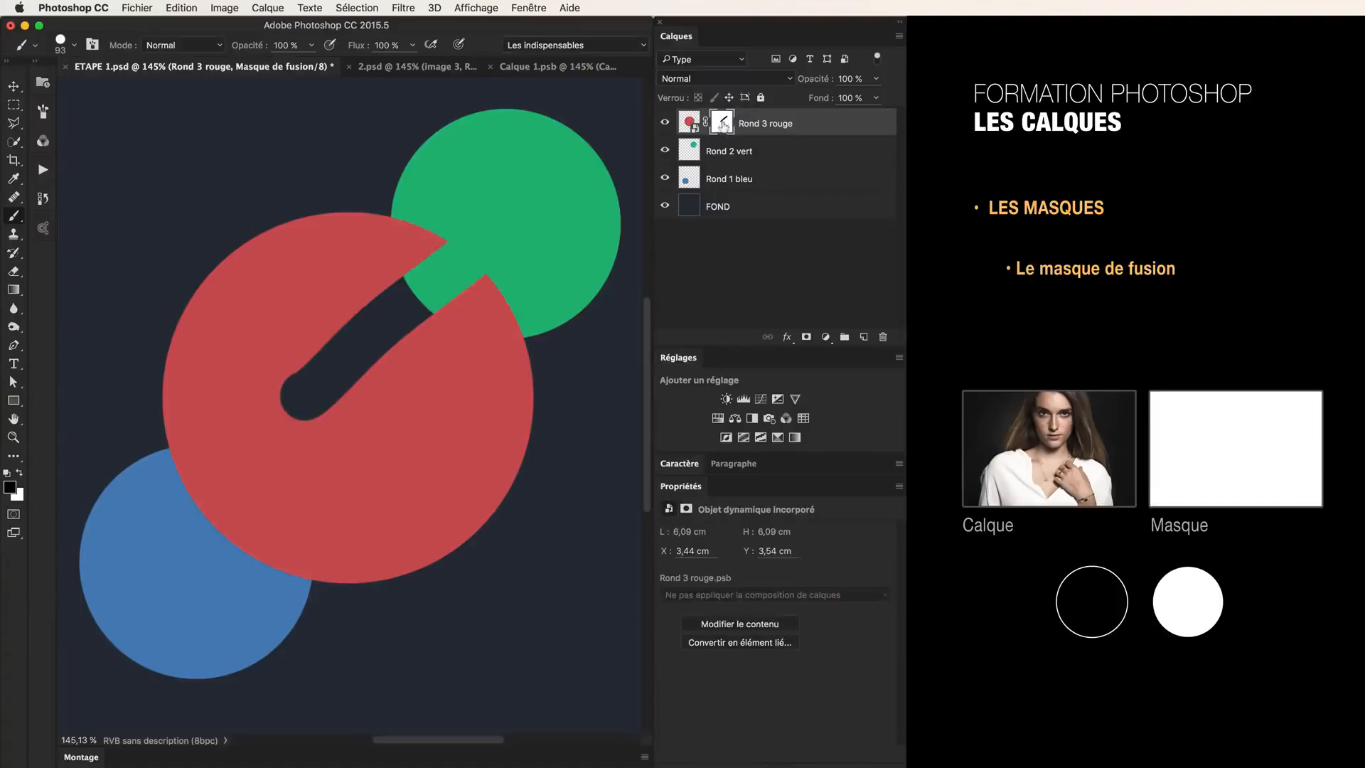
# - Move the Rond 3 rouge layer mask to Rond 2 vert and duplicate it back onto Rond 3 rouge, checking each mask alone
pyautogui.moveTo(723, 125)
pyautogui.mouseDown()
pyautogui.moveTo(754, 139)
pyautogui.moveTo(740, 152)
pyautogui.mouseUp()
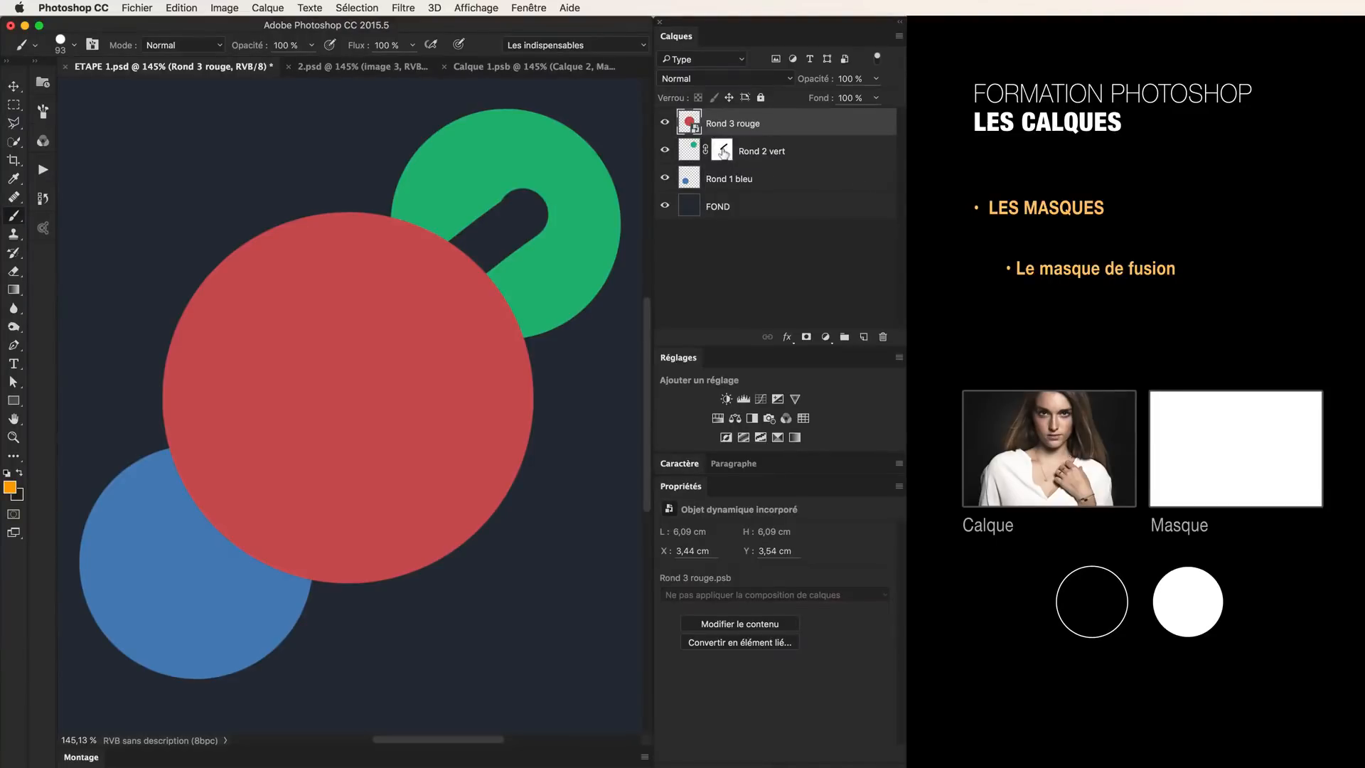
pyautogui.moveTo(723, 153); pyautogui.dragTo(738, 129)
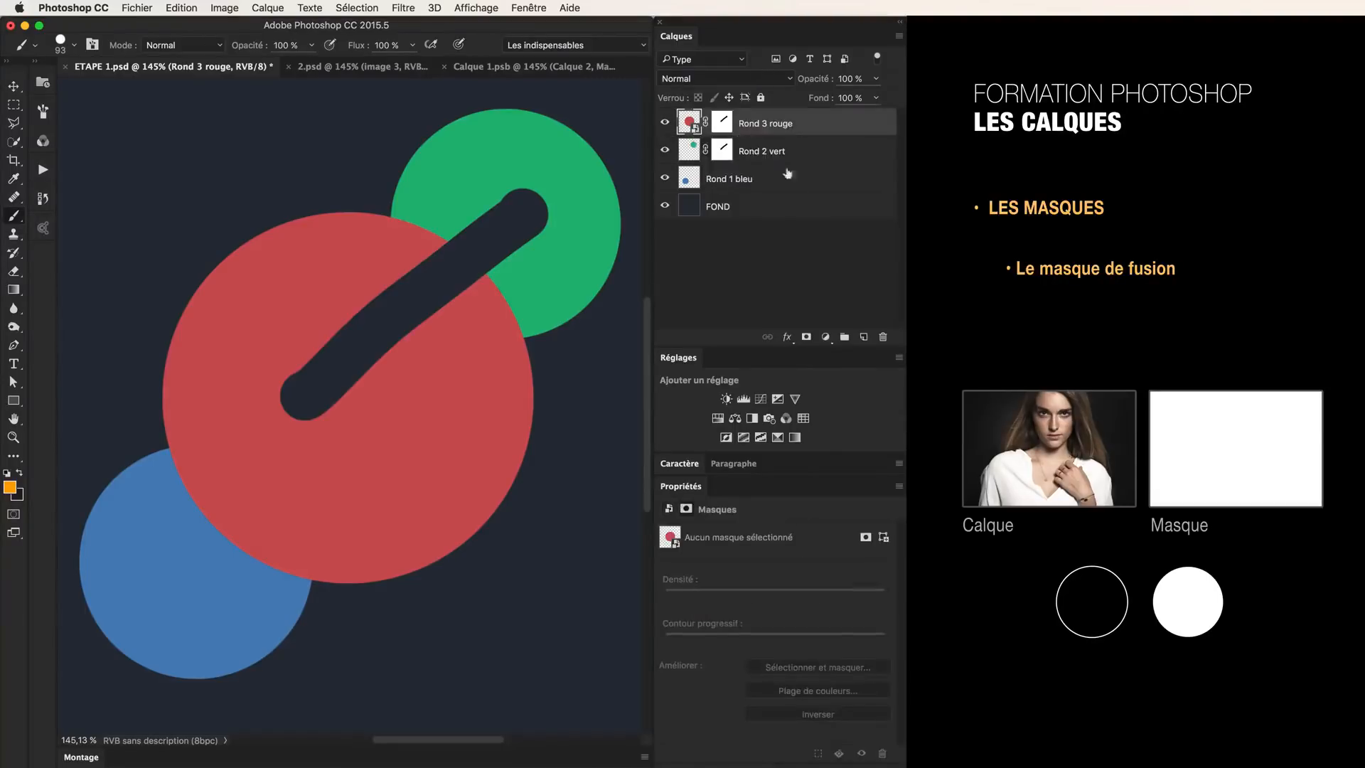
pyautogui.keyDown('alt'); pyautogui.click(723, 125); pyautogui.keyUp('alt')
pyautogui.keyDown('alt'); pyautogui.click(725, 125); pyautogui.keyUp('alt')
pyautogui.keyDown('alt'); pyautogui.click(723, 153); pyautogui.keyUp('alt')
pyautogui.keyDown('alt'); pyautogui.click(723, 153); pyautogui.keyUp('alt')
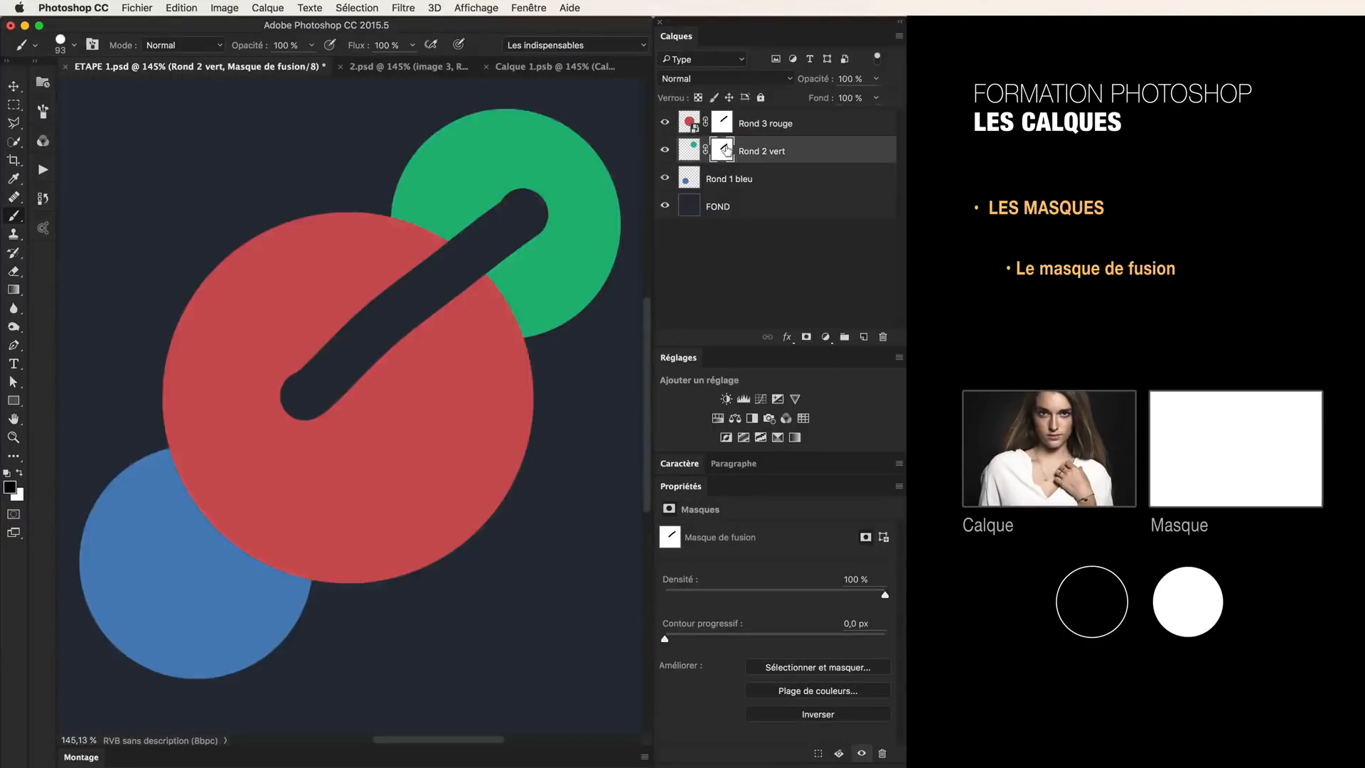
# - Delete the layer mask from Rond 3 rouge, undo the deletion, and delete the mask again
pyautogui.click(765, 125)
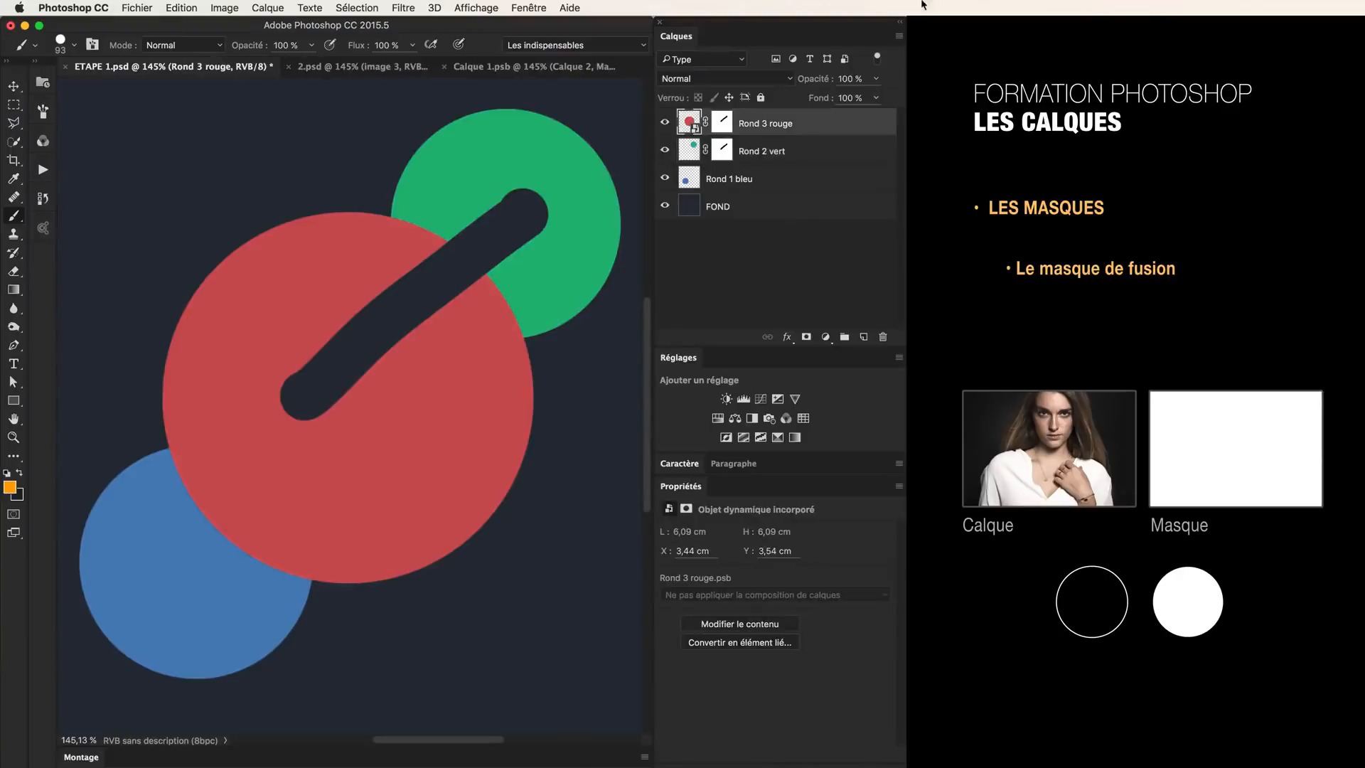
pyautogui.click(724, 124)
pyautogui.moveTo(726, 123); pyautogui.dragTo(883, 337)
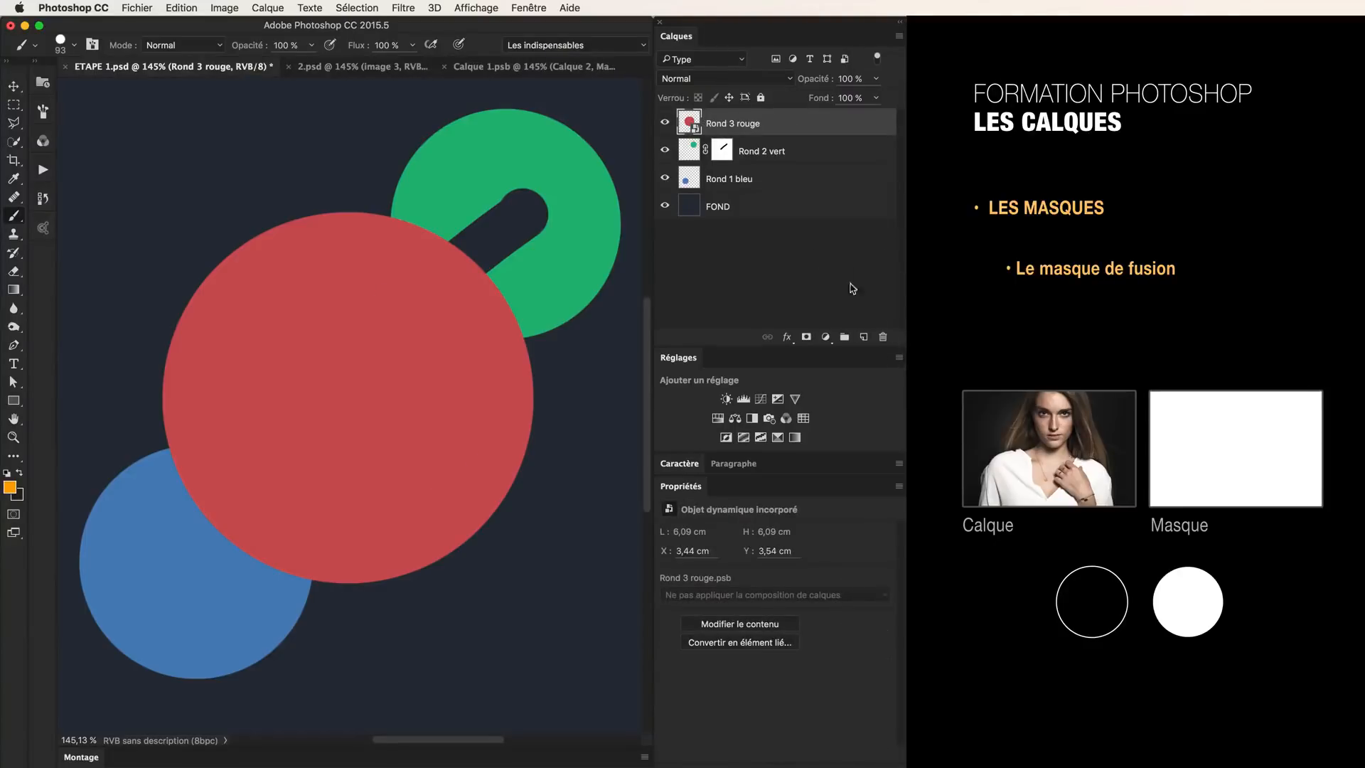
pyautogui.press('super+z')
pyautogui.rightClick(718, 120)
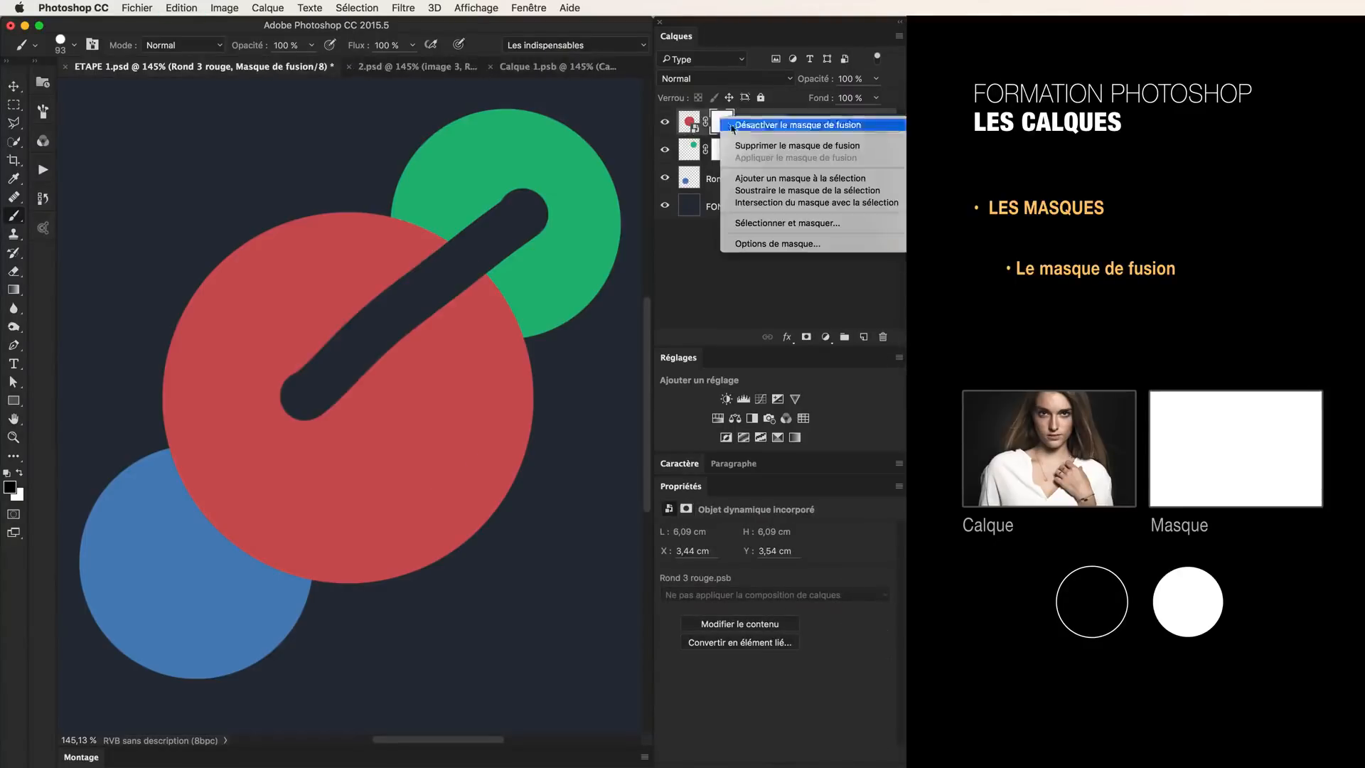
pyautogui.click(765, 146)
# - Apply the layer mask to Rond 2 vert with only that layer shown, and make all the other layers visible again
pyautogui.click(723, 161)
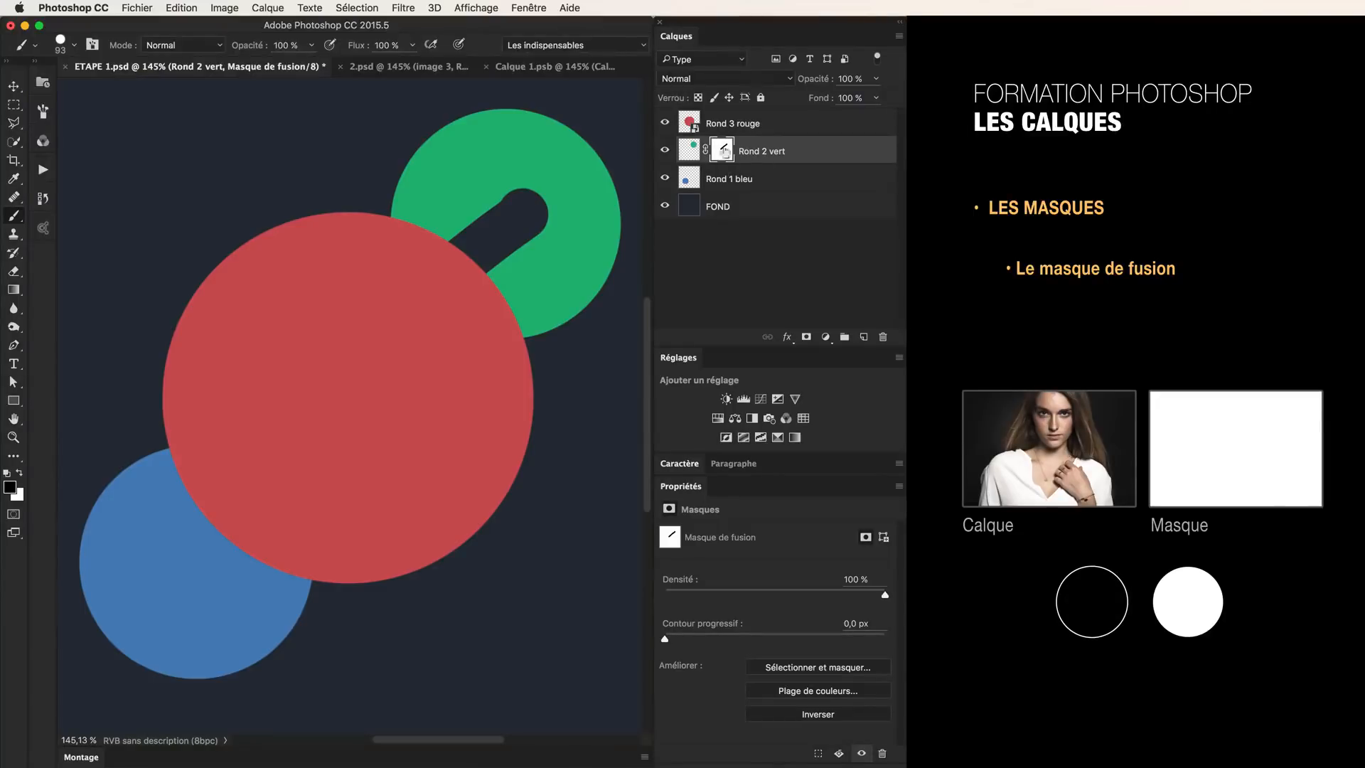
pyautogui.keyDown('alt'); pyautogui.click(665, 150); pyautogui.keyUp('alt')
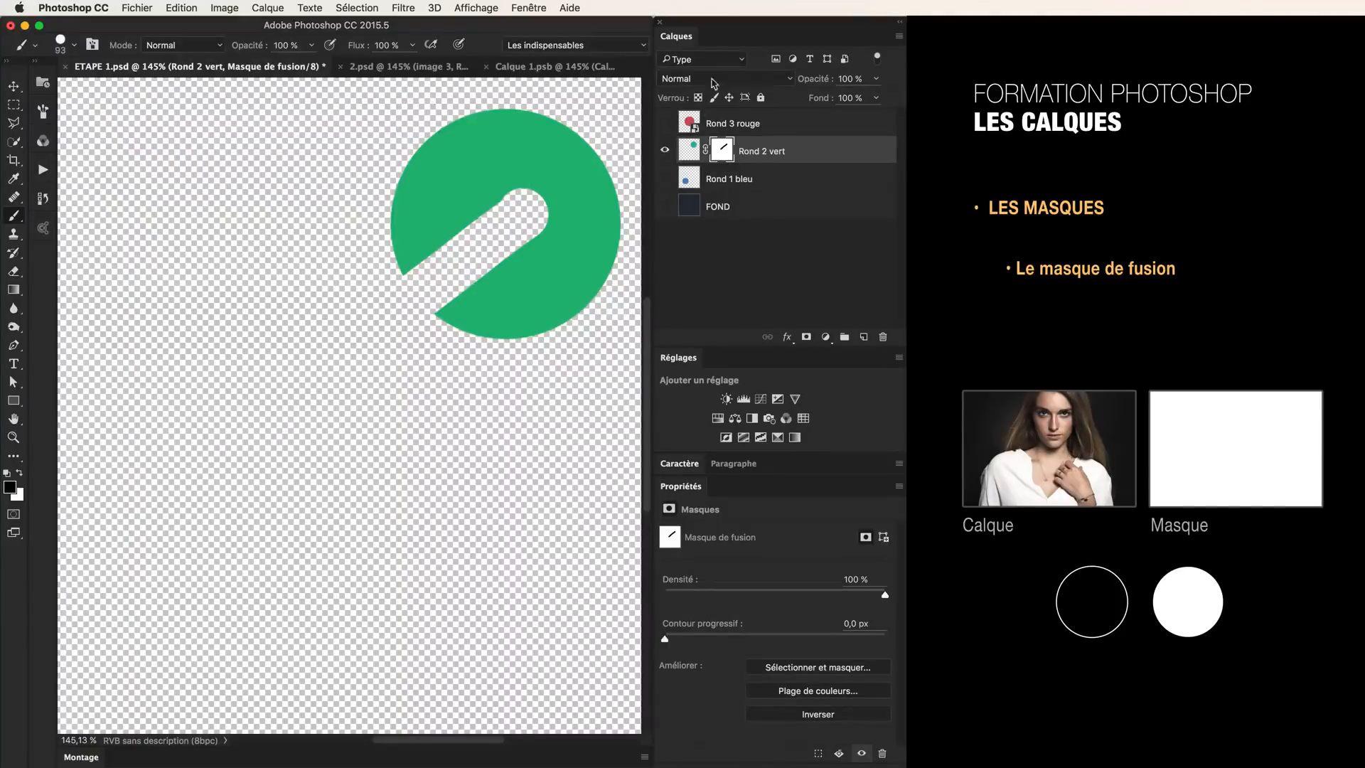
pyautogui.rightClick(721, 151)
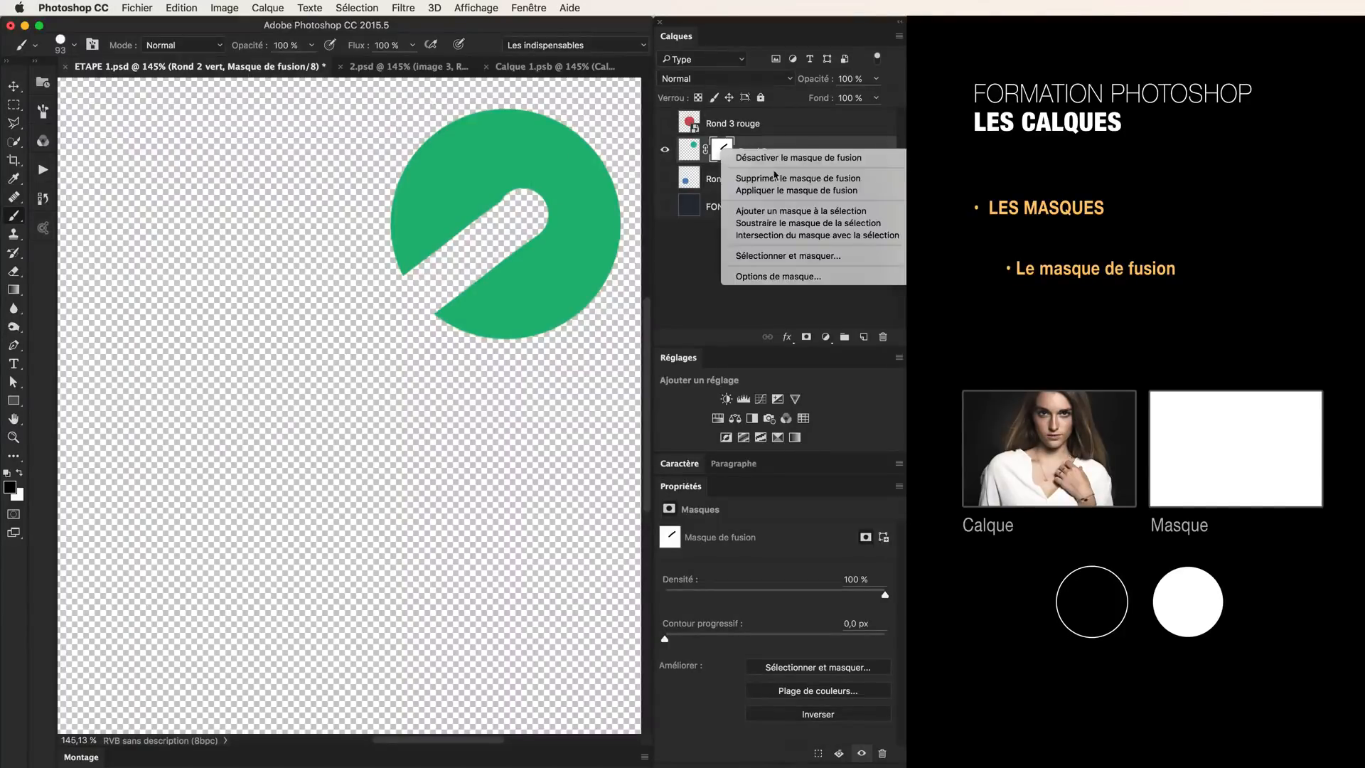
pyautogui.click(772, 193)
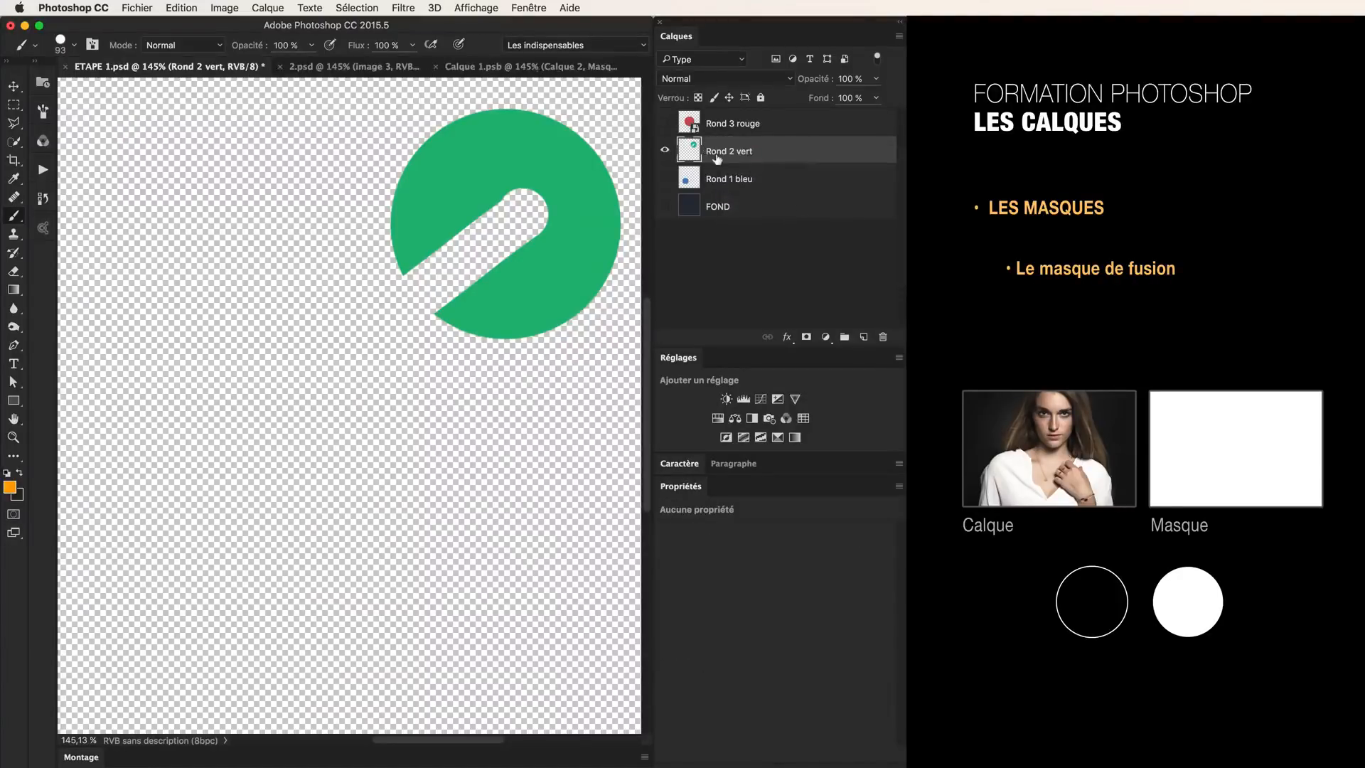
pyautogui.moveTo(667, 125); pyautogui.dragTo(664, 219)
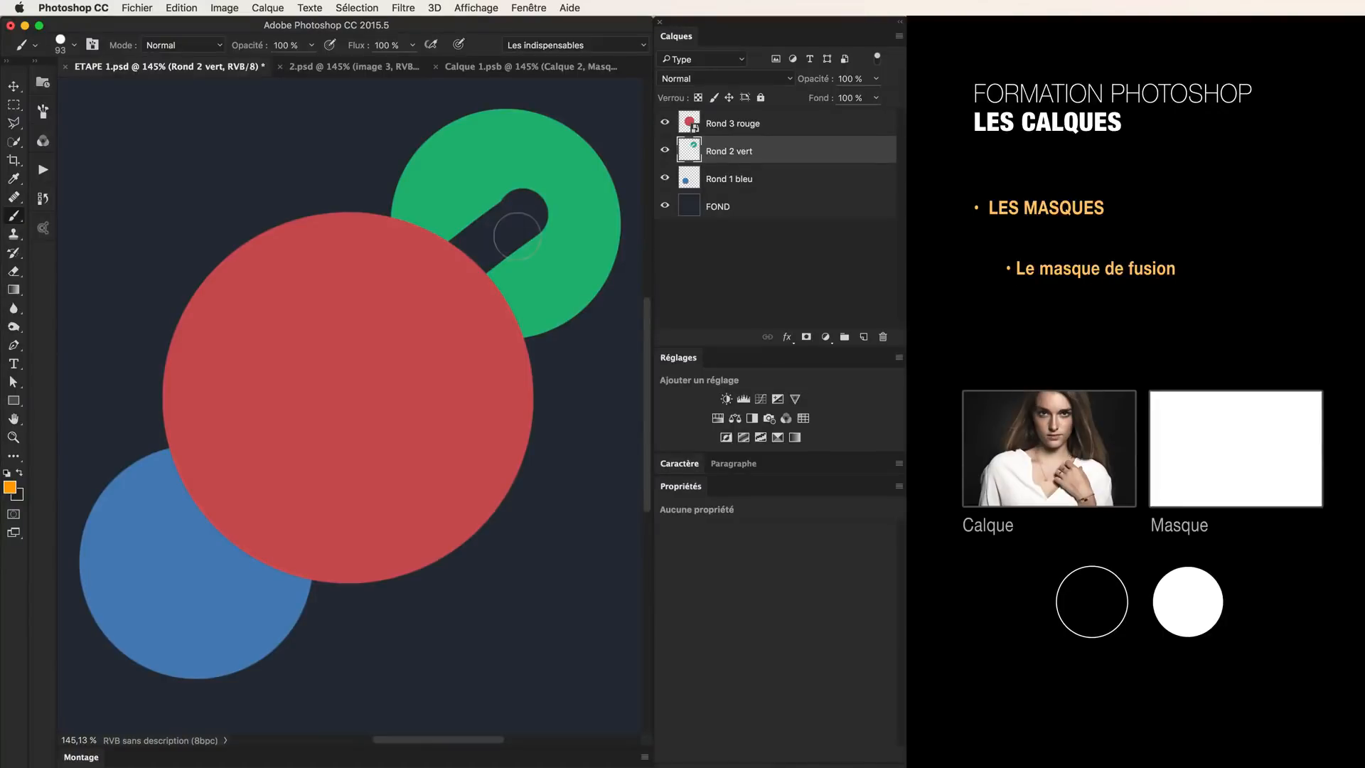
pyautogui.click(798, 264)
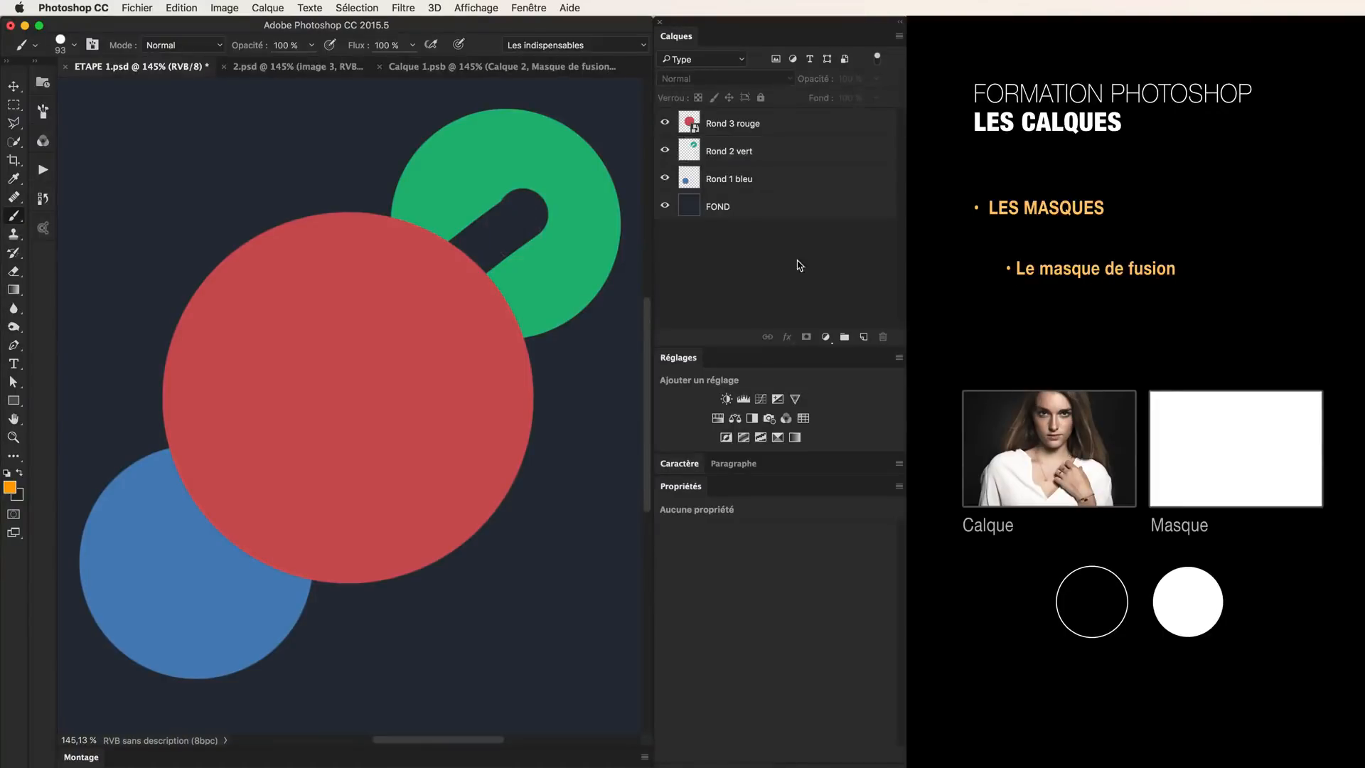